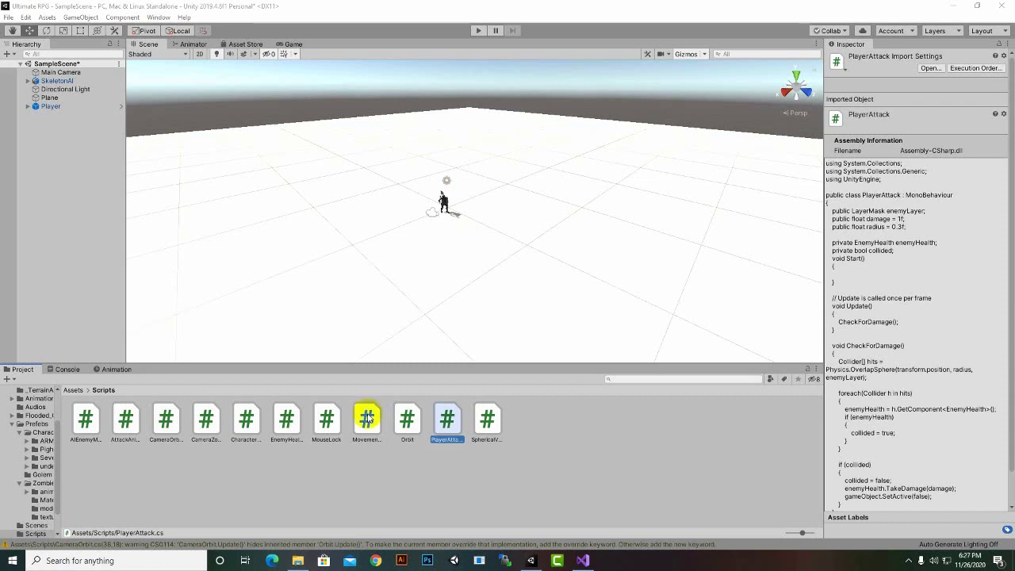
# Preview both scripts, then open EnemyHealth.cs and highlight the 100f starting health value
pyautogui.click(289, 428)
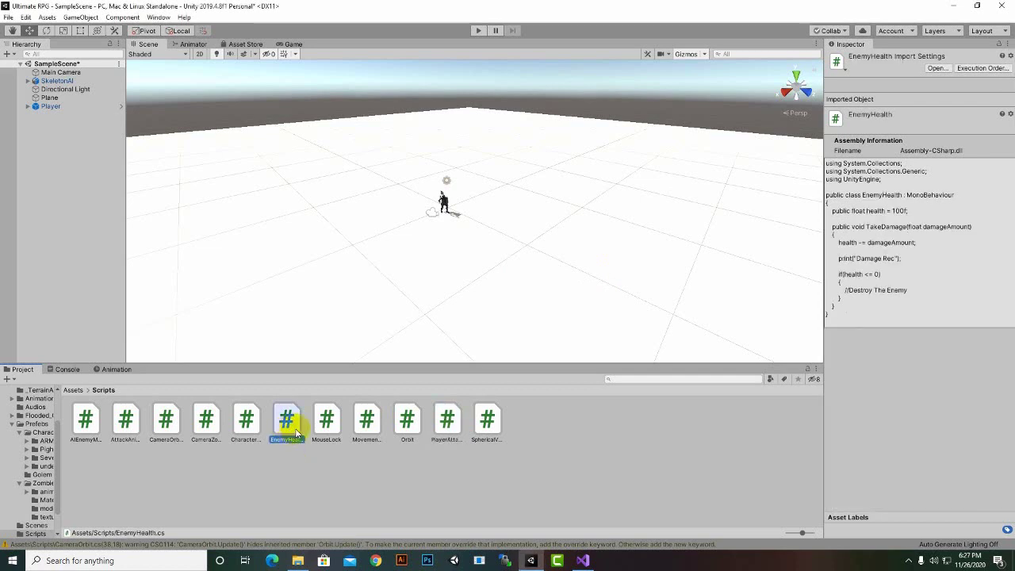
pyautogui.click(449, 428)
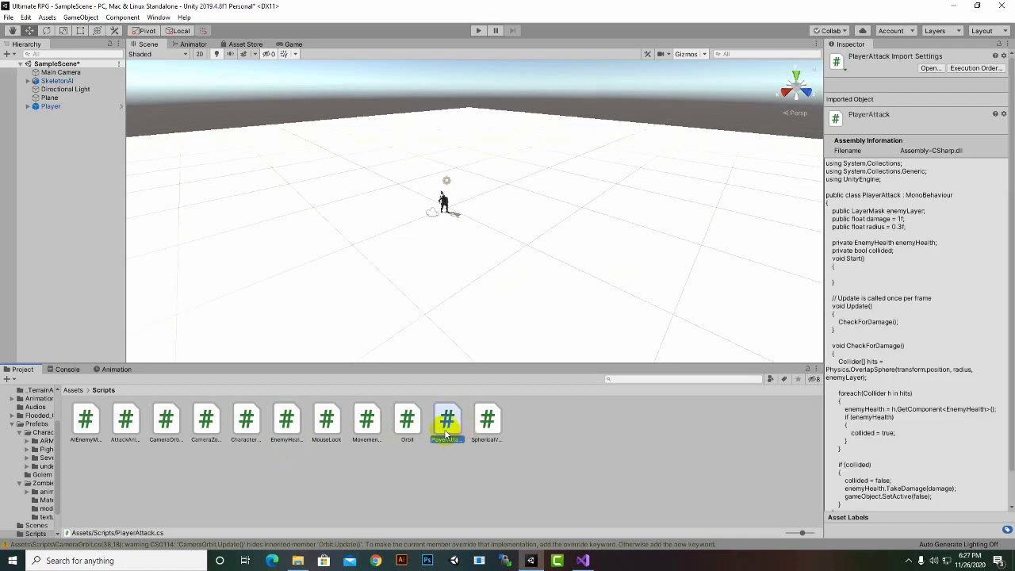
pyautogui.click(587, 561)
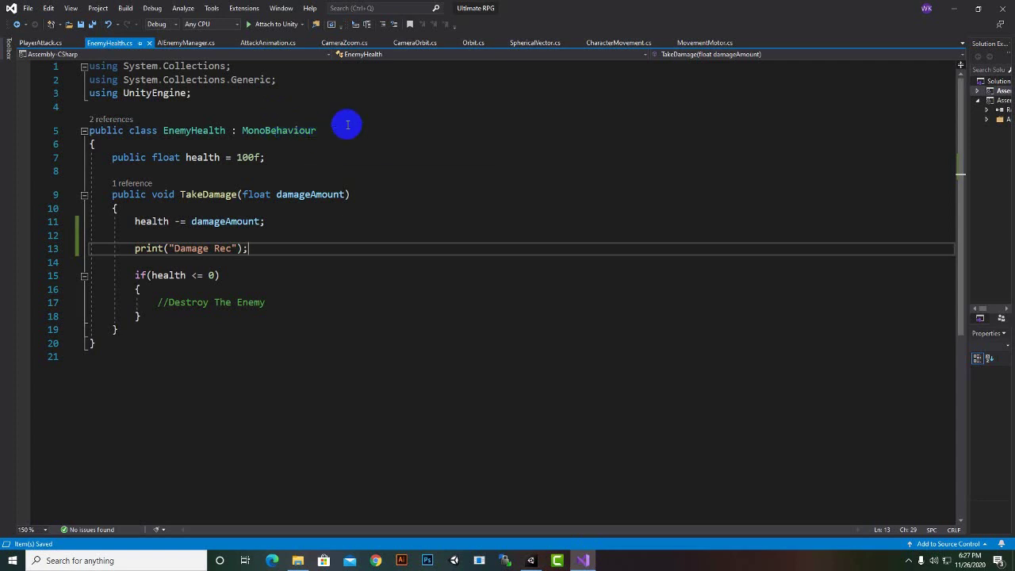
pyautogui.click(187, 157)
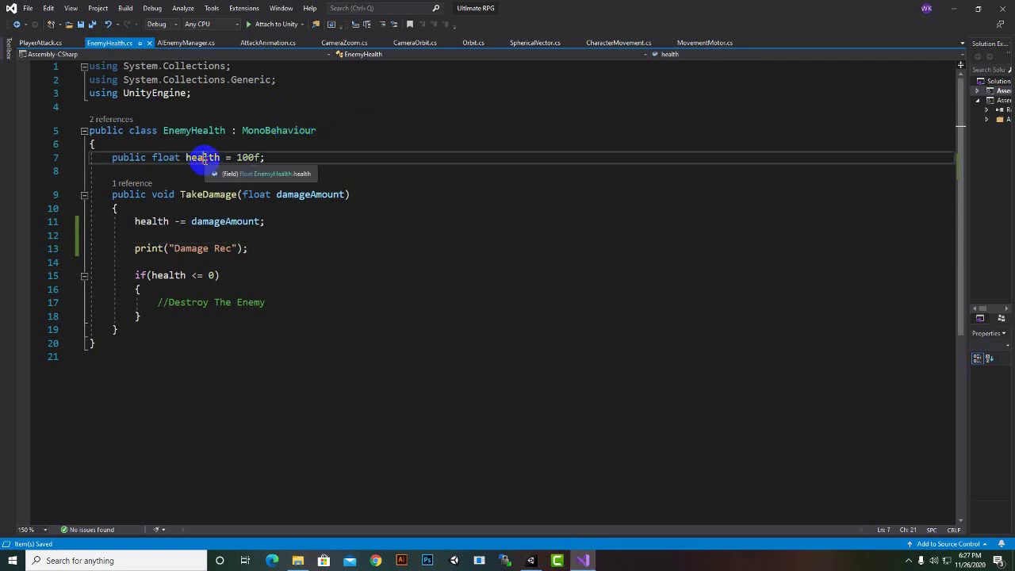
pyautogui.click(260, 157)
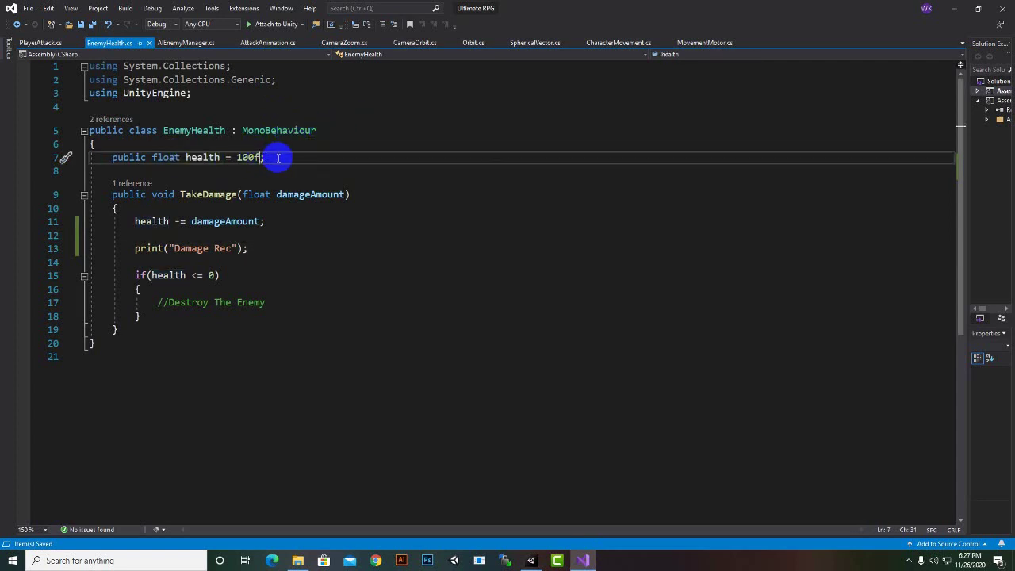
pyautogui.moveTo(262, 158); pyautogui.dragTo(255, 158)
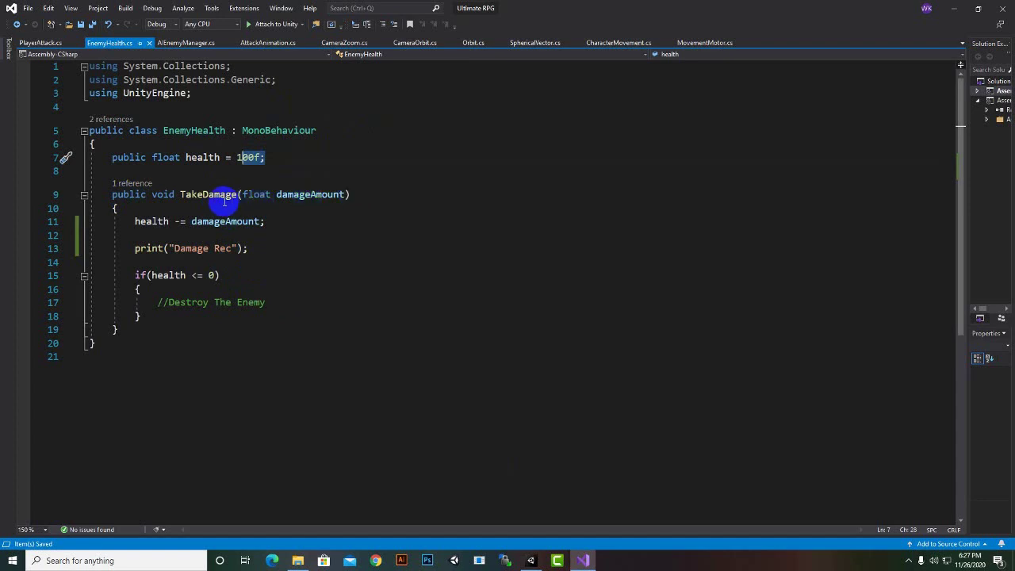
# Review TakeDamage's damageAmount subtraction from health and the print("Damage Rec") debug line
pyautogui.click(321, 195)
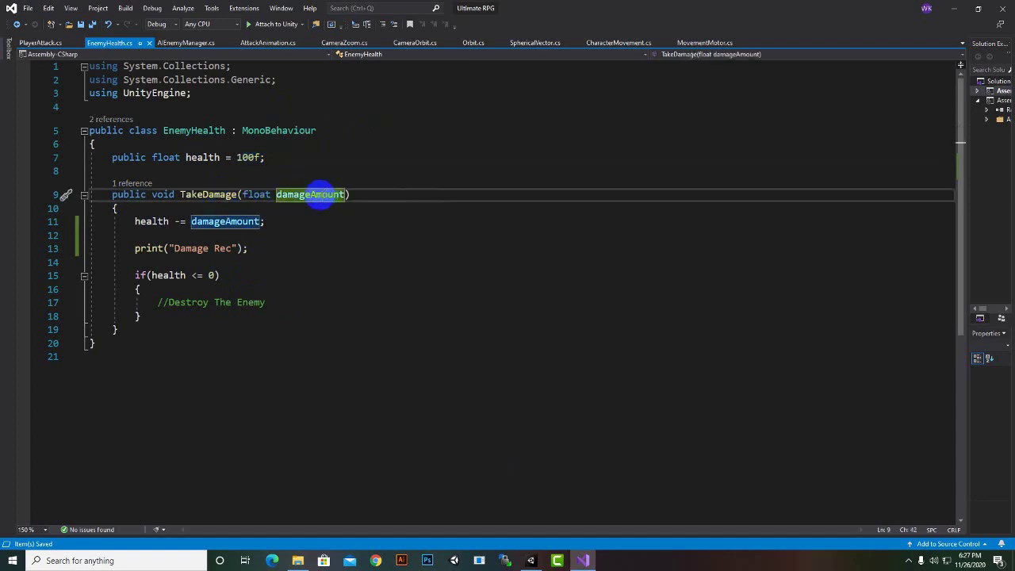
pyautogui.click(183, 221)
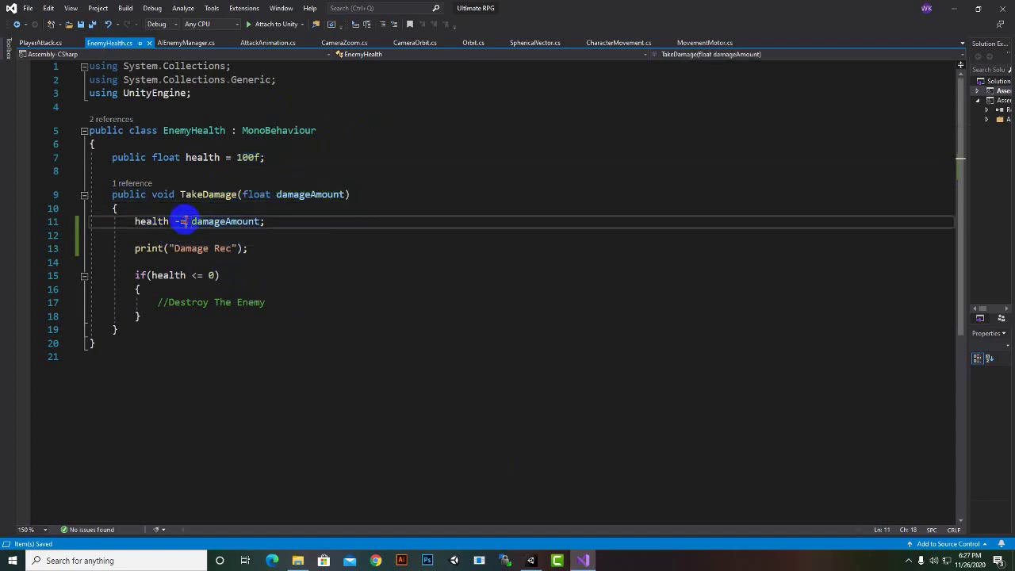
pyautogui.click(226, 222)
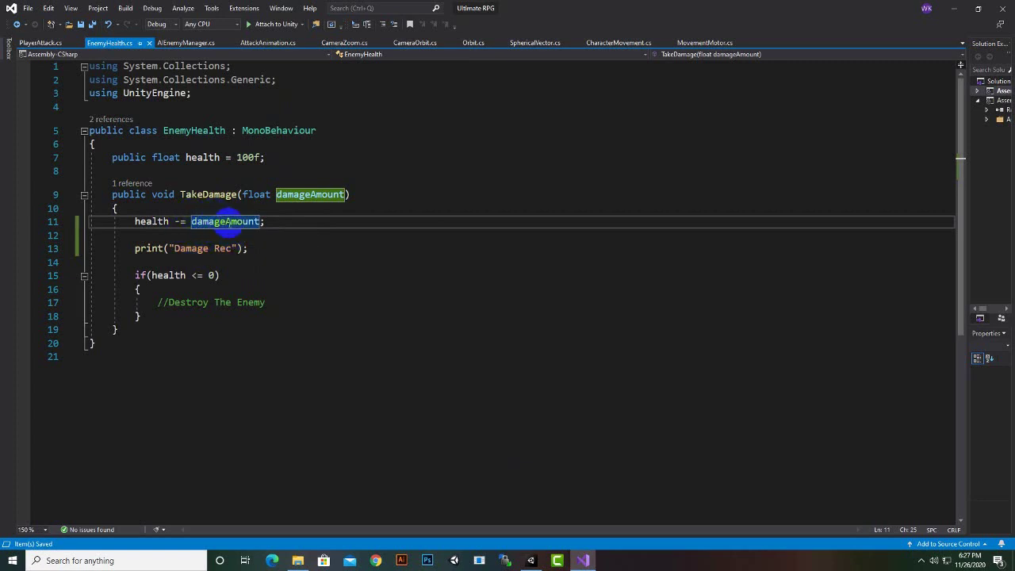
pyautogui.click(137, 249)
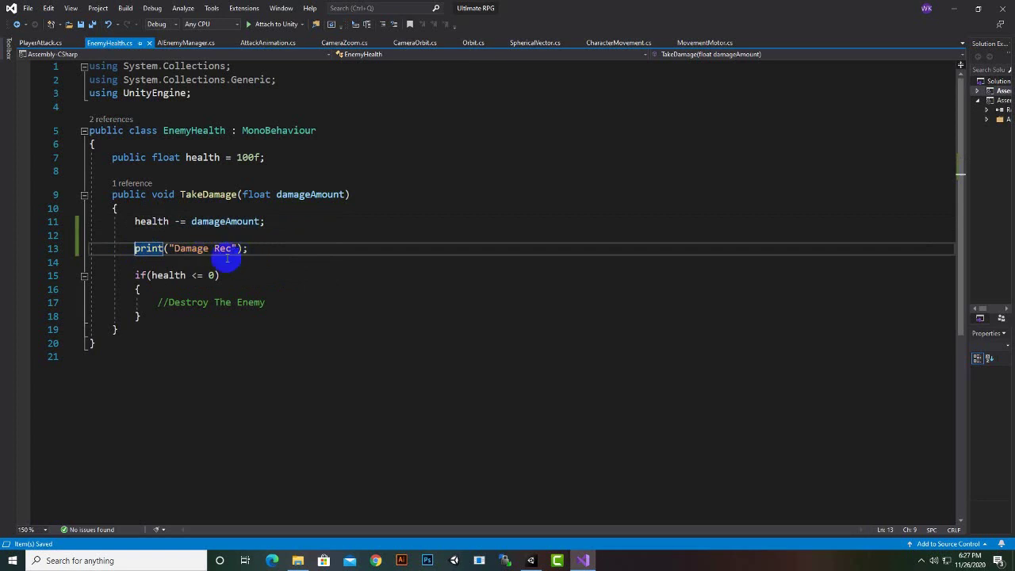
pyautogui.moveTo(134, 249); pyautogui.dragTo(260, 251)
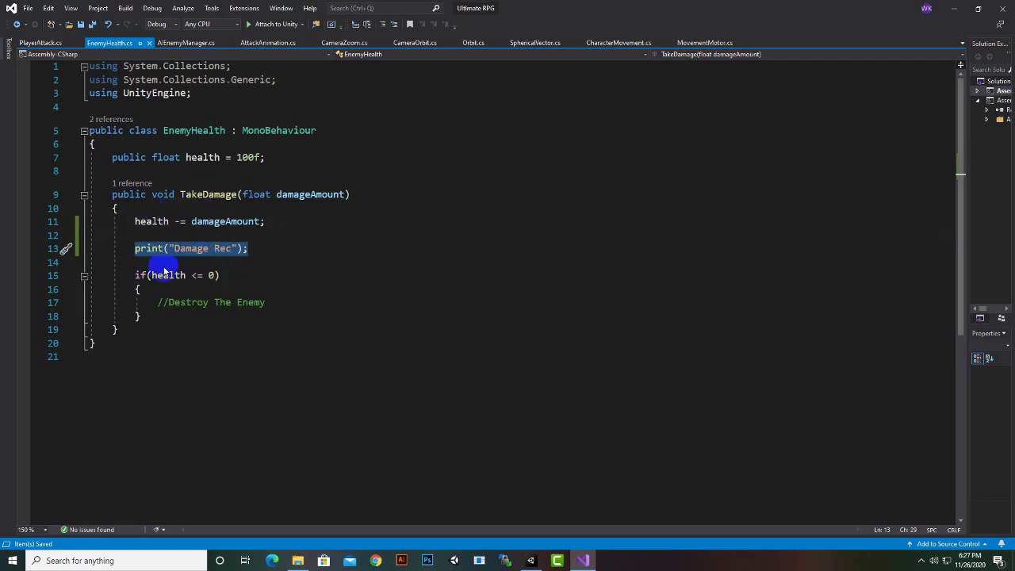
pyautogui.click(41, 42)
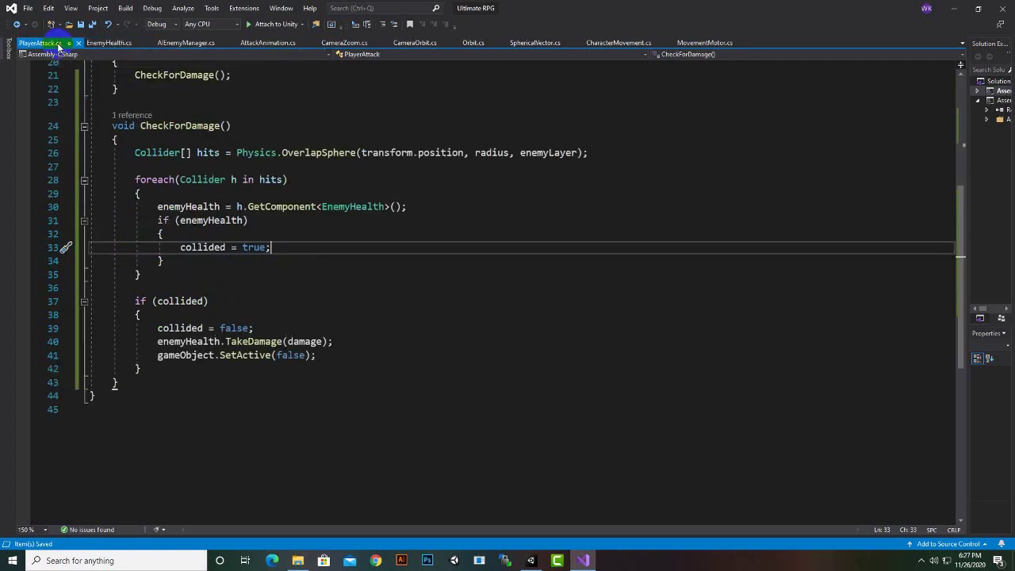
pyautogui.scroll(5, 334, 230)
pyautogui.scroll(2, 325, 238)
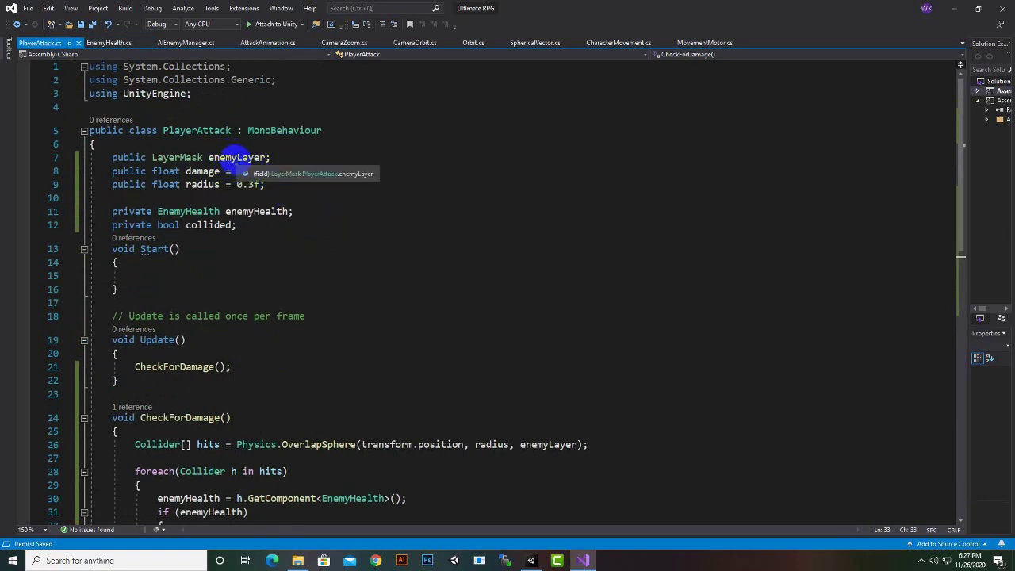
pyautogui.click(169, 157)
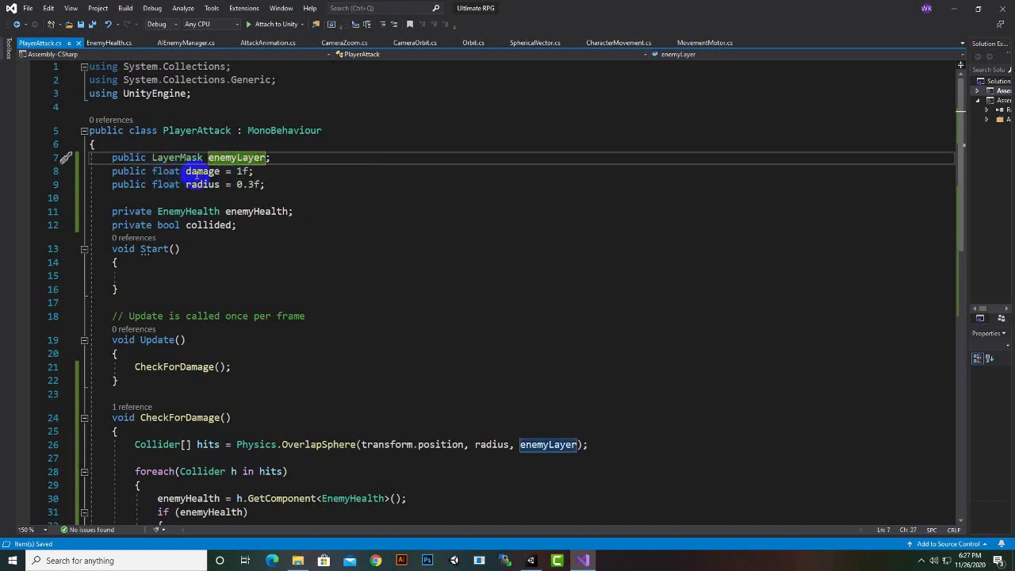
pyautogui.click(227, 172)
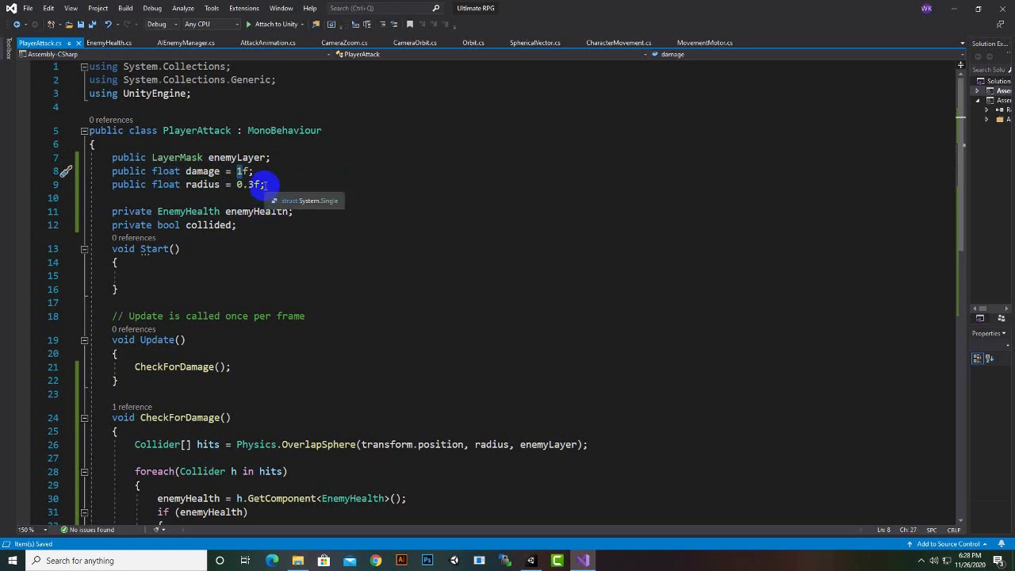
pyautogui.click(242, 172)
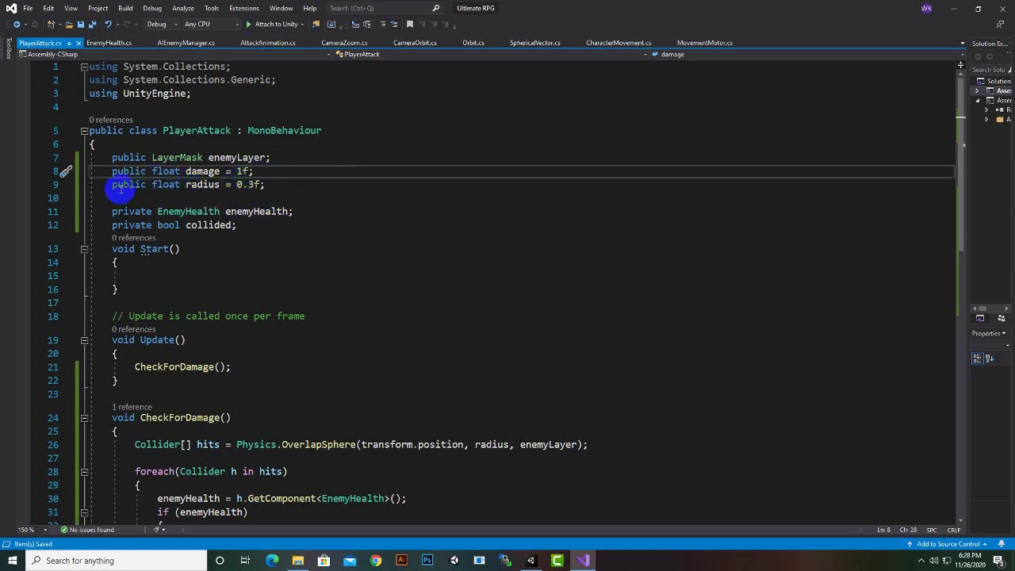
pyautogui.moveTo(249, 184); pyautogui.dragTo(237, 184)
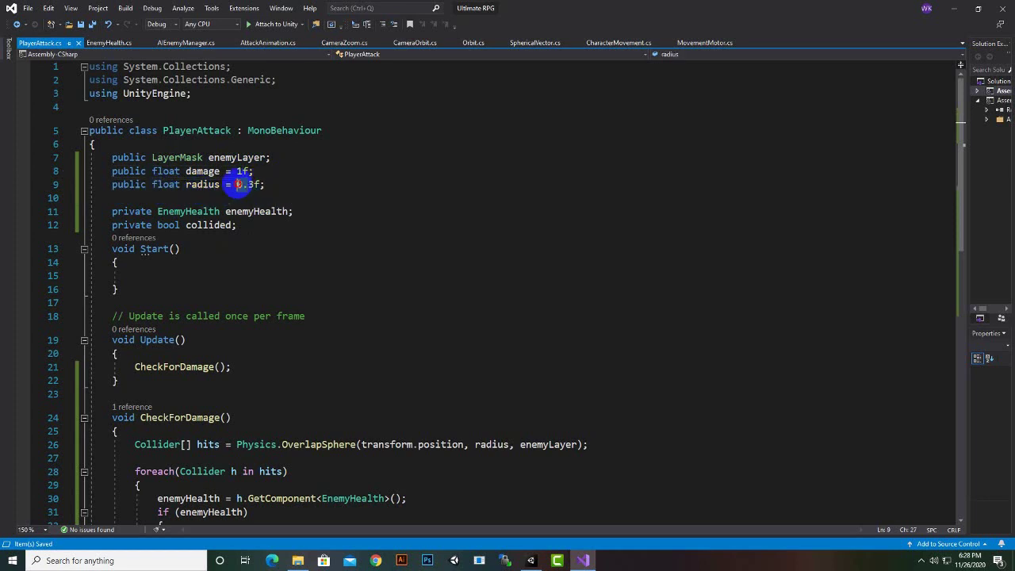
pyautogui.click(243, 184)
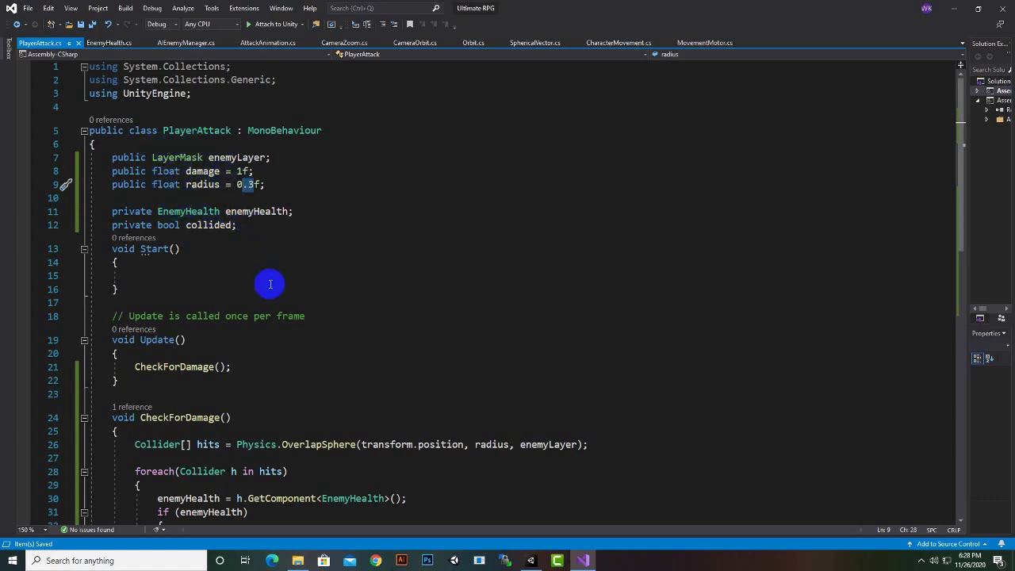
pyautogui.click(127, 198)
pyautogui.click(158, 211)
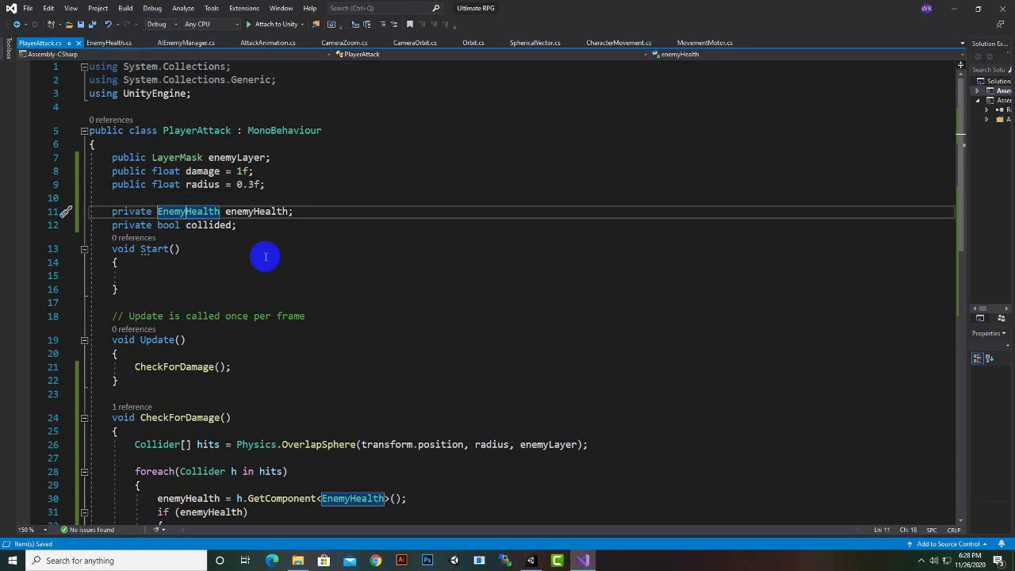
pyautogui.click(146, 226)
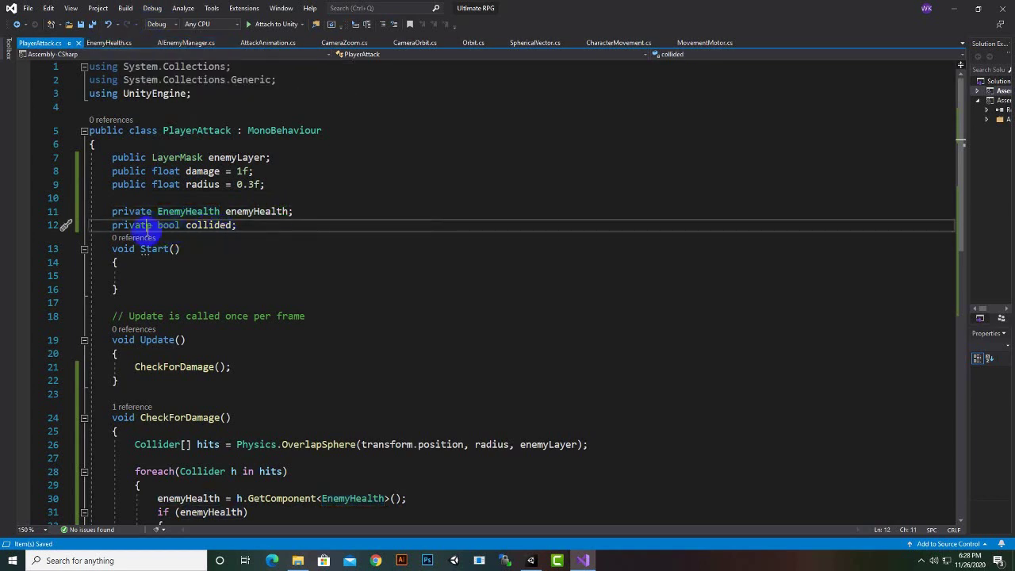
# In PlayerAttack.cs, trace the CheckForDamage call, the enemyLayer OverlapSphere and the EnemyHealth GetComponent line
pyautogui.scroll(-2, 324, 249)
pyautogui.scroll(-2, 306, 261)
pyautogui.scroll(-1, 220, 283)
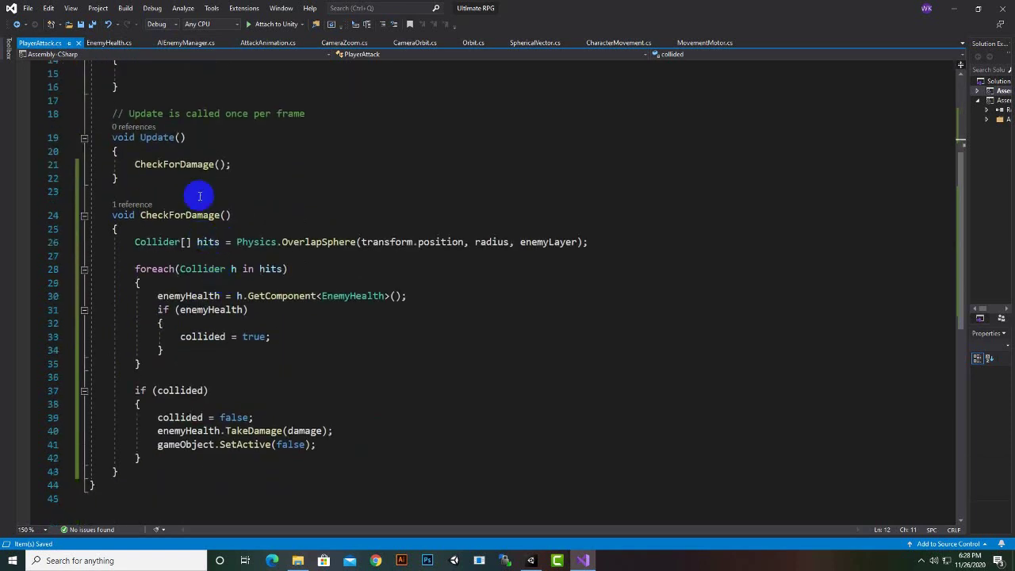
pyautogui.click(242, 164)
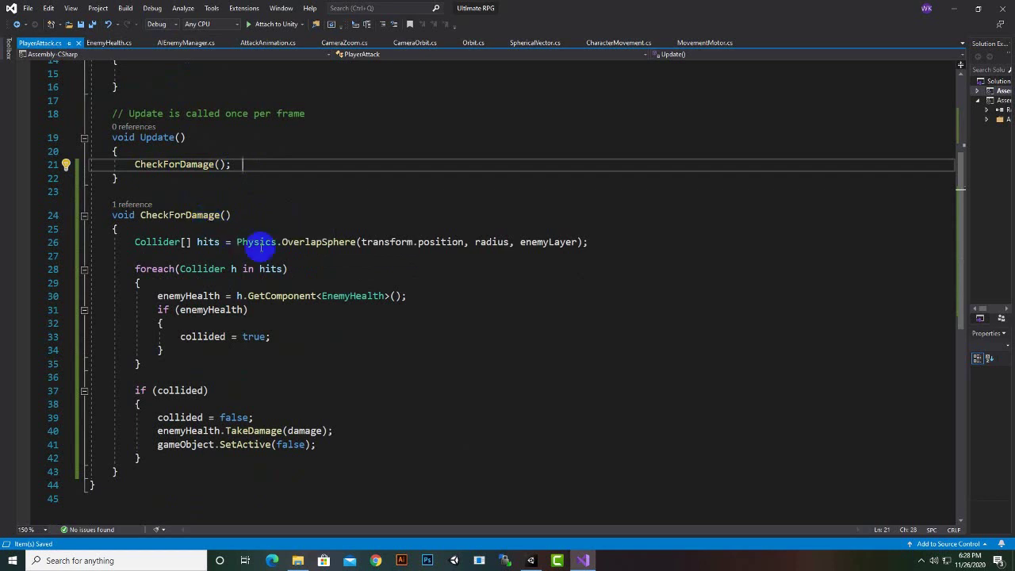
pyautogui.doubleClick(549, 242)
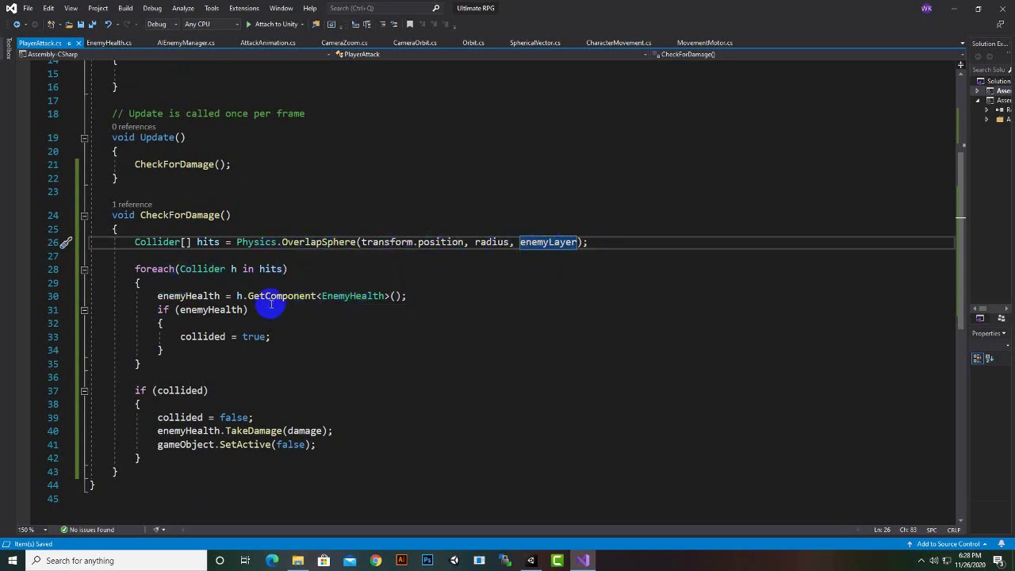
pyautogui.click(343, 296)
pyautogui.moveTo(434, 294); pyautogui.dragTo(155, 296)
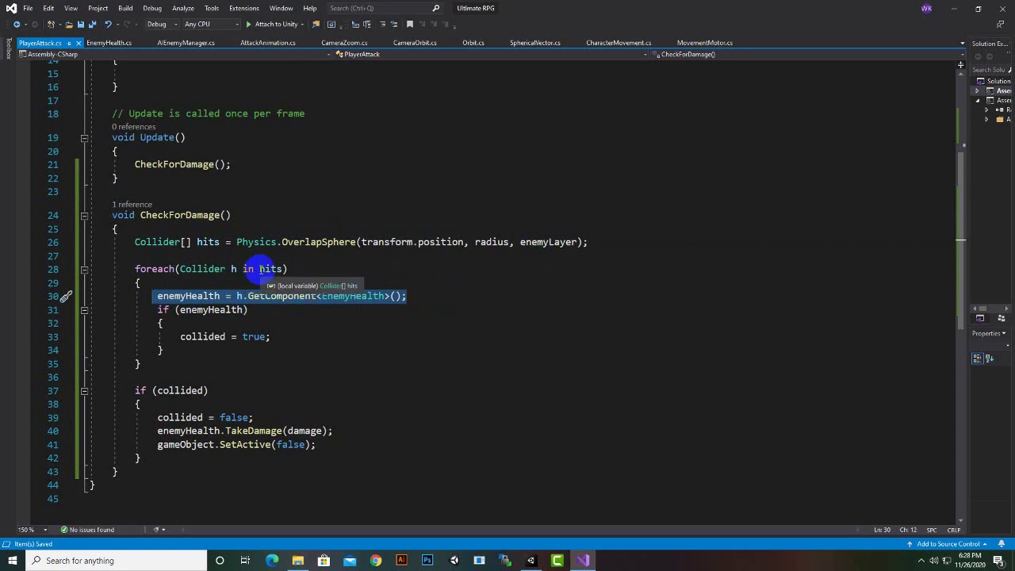
# Examine the foreach over the Collider hits, enemyLayer references, and where collided is set and tested
pyautogui.click(214, 269)
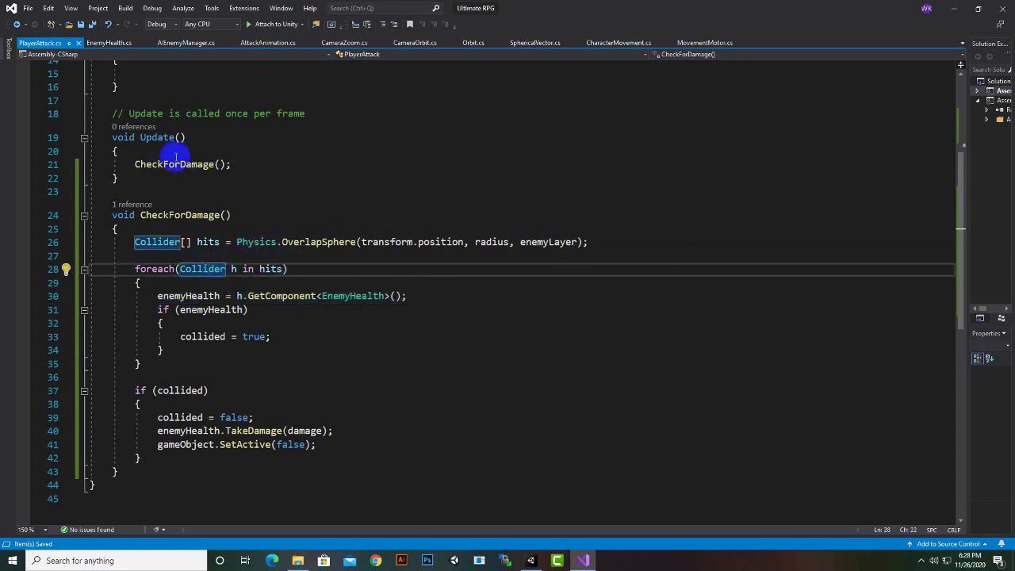
pyautogui.click(185, 242)
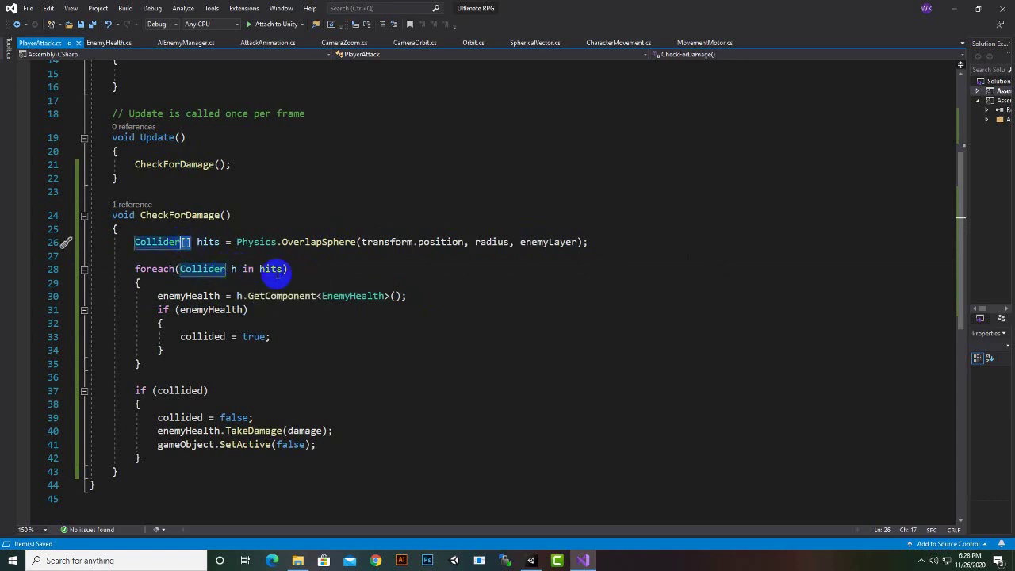
pyautogui.click(233, 269)
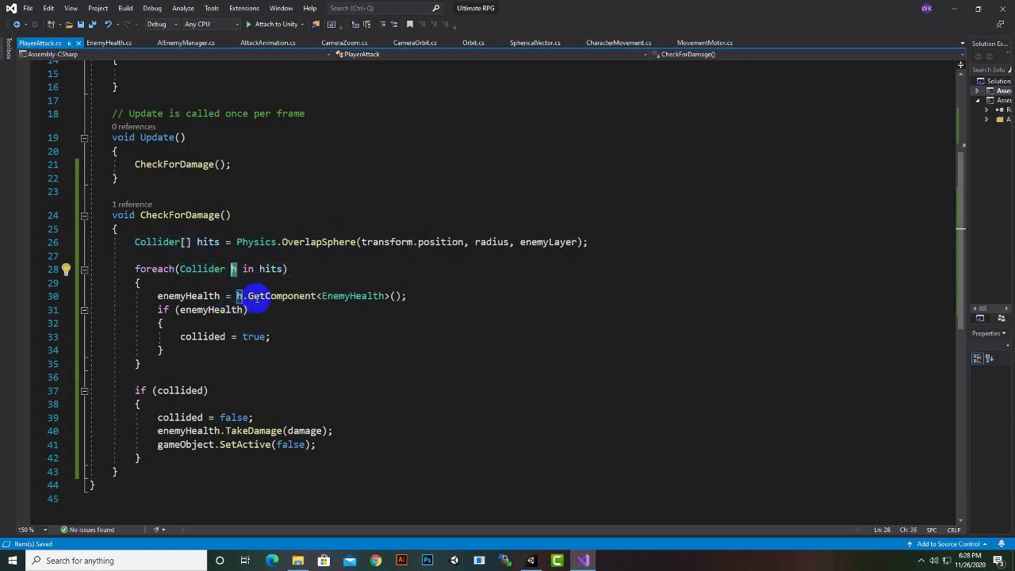
pyautogui.click(548, 242)
pyautogui.click(537, 242)
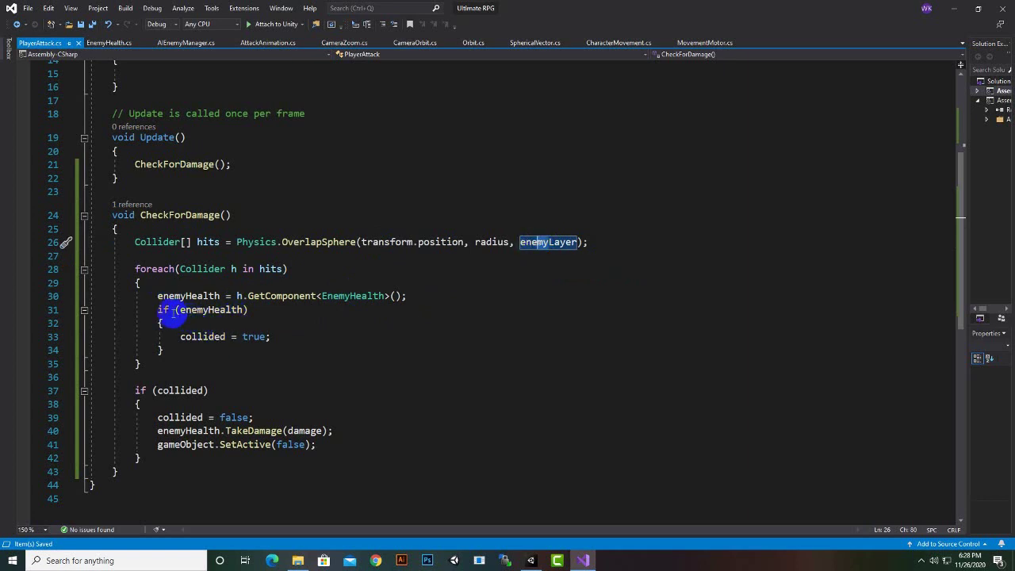
pyautogui.click(217, 337)
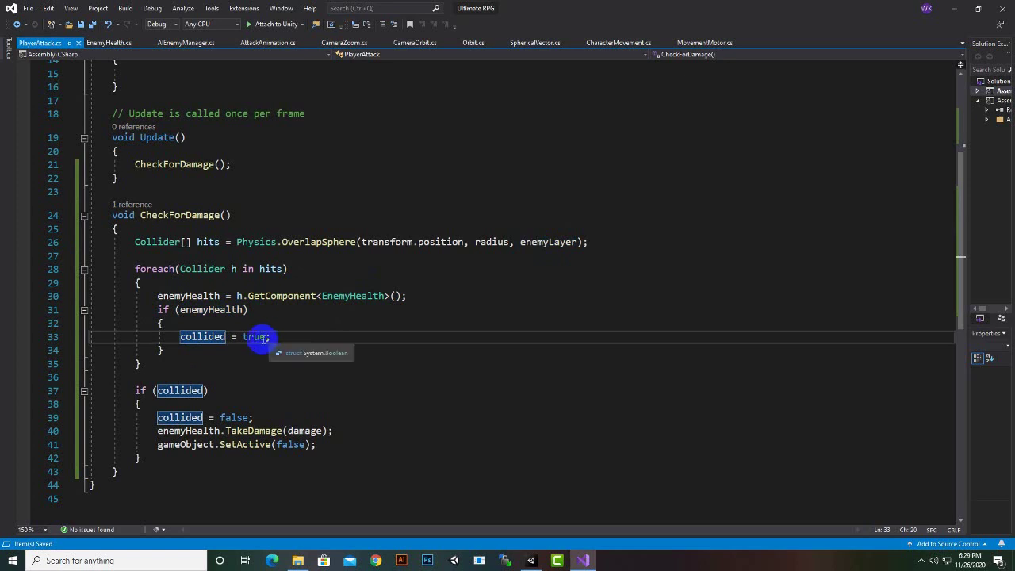
pyautogui.click(260, 336)
pyautogui.click(139, 390)
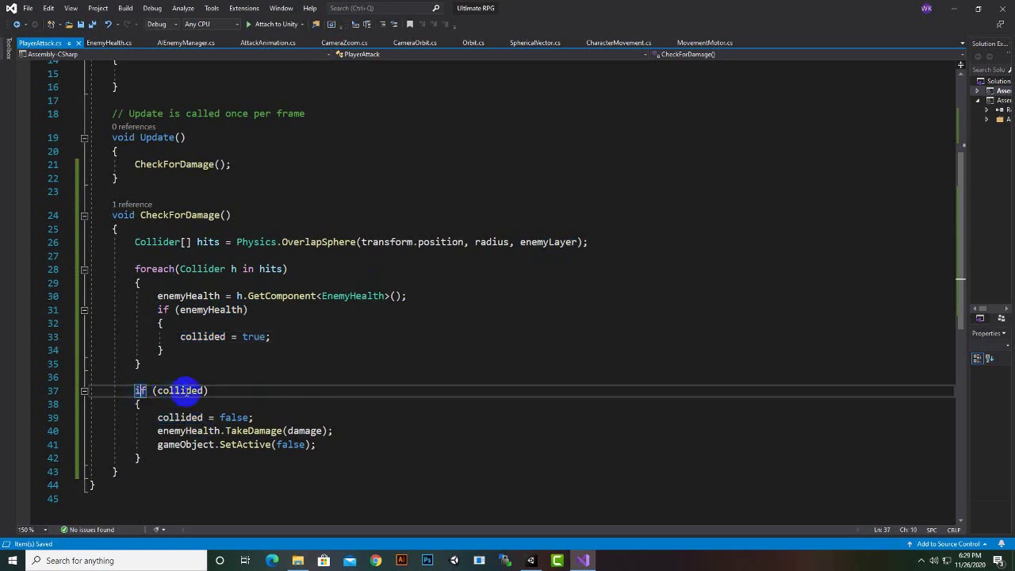
pyautogui.click(185, 390)
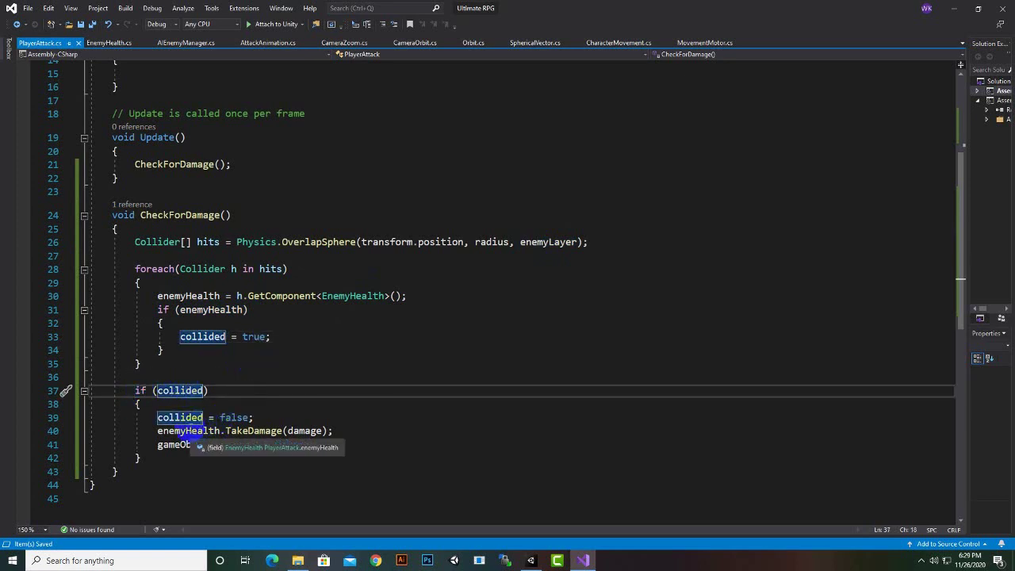
# Highlight the enemyHealth.TakeDamage call and the line deactivating the attack object, then open CharacterMovement.cs
pyautogui.moveTo(185, 431); pyautogui.dragTo(297, 431)
pyautogui.click(368, 436)
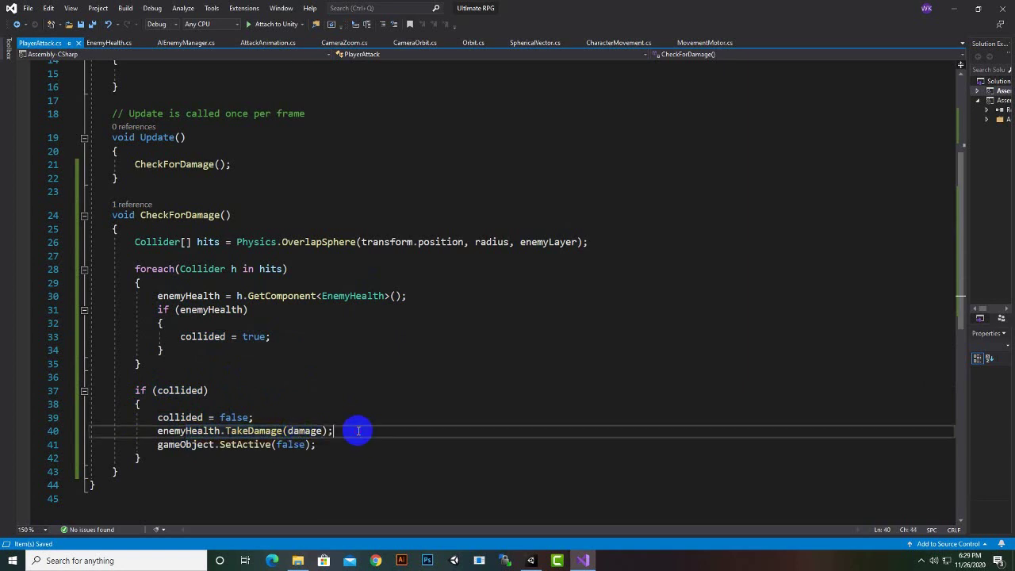
pyautogui.moveTo(281, 429)
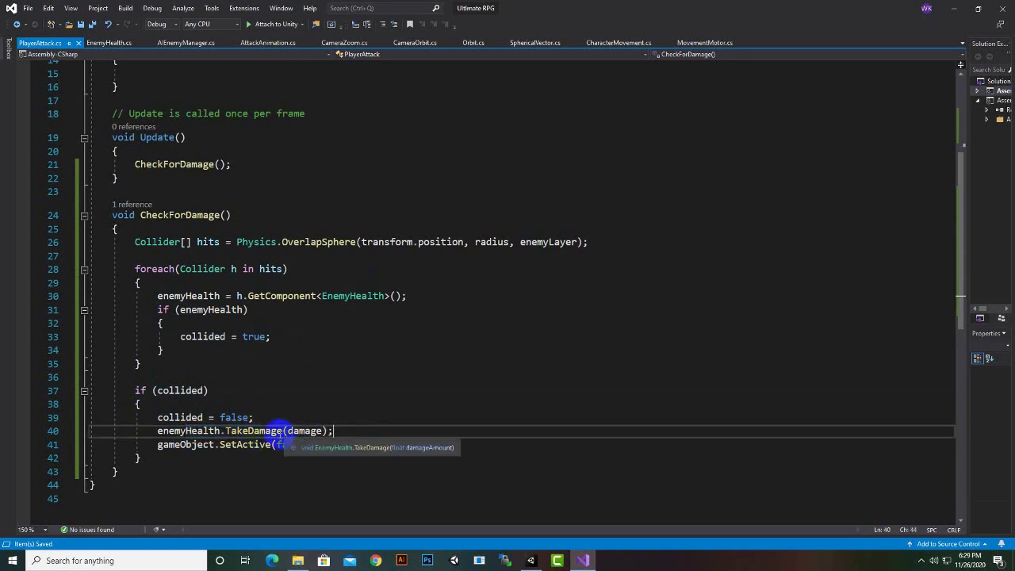
pyautogui.moveTo(168, 447)
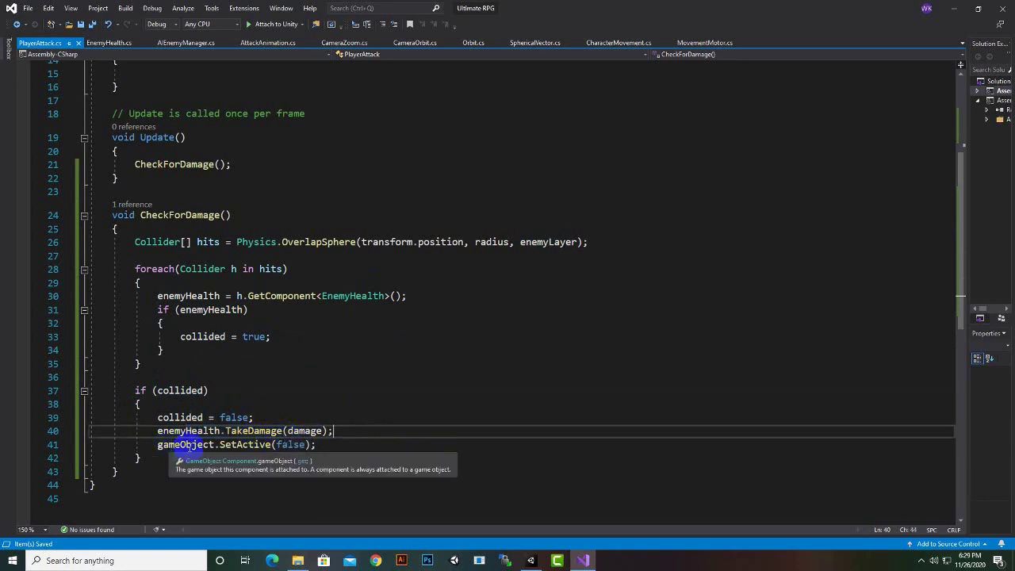
pyautogui.click(311, 445)
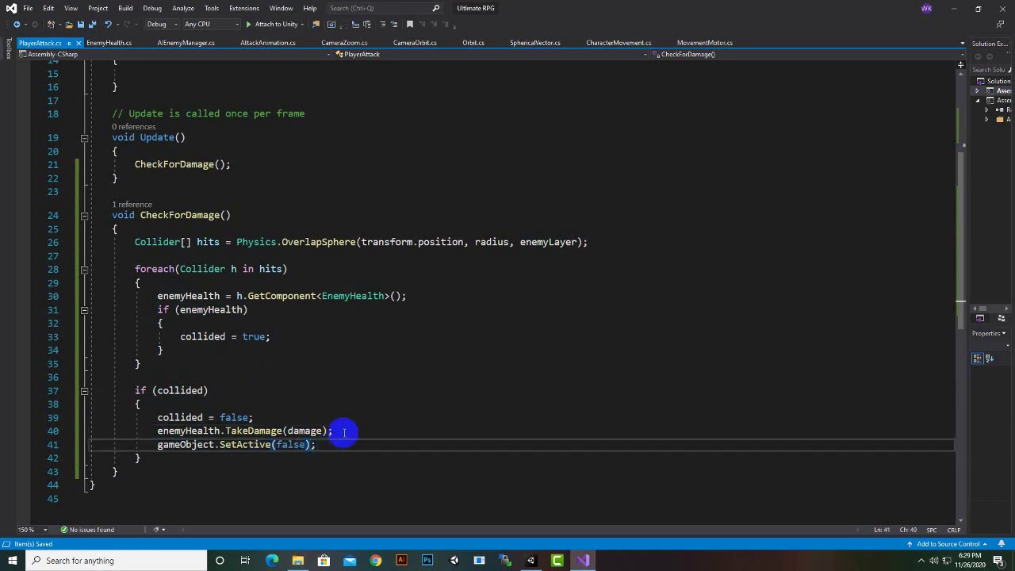
pyautogui.moveTo(344, 431); pyautogui.dragTo(204, 431)
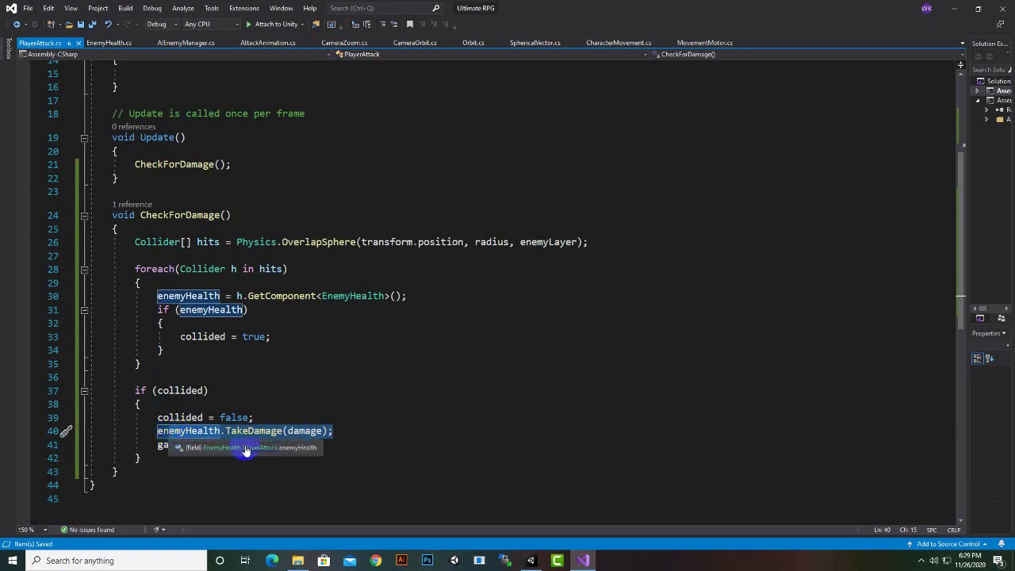
pyautogui.click(366, 434)
pyautogui.click(339, 447)
pyautogui.moveTo(338, 446); pyautogui.dragTo(163, 446)
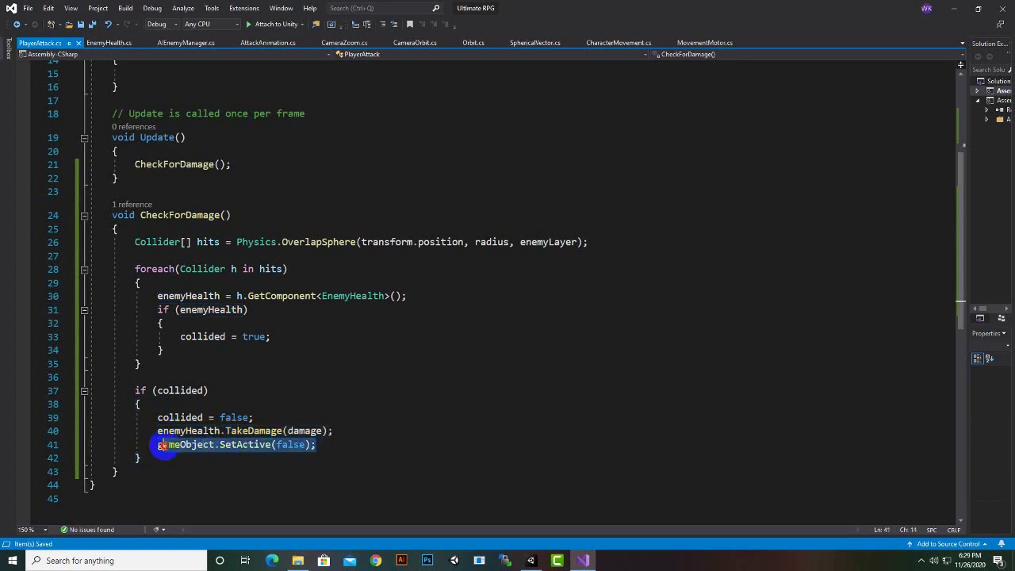
pyautogui.scroll(-3, 222, 463)
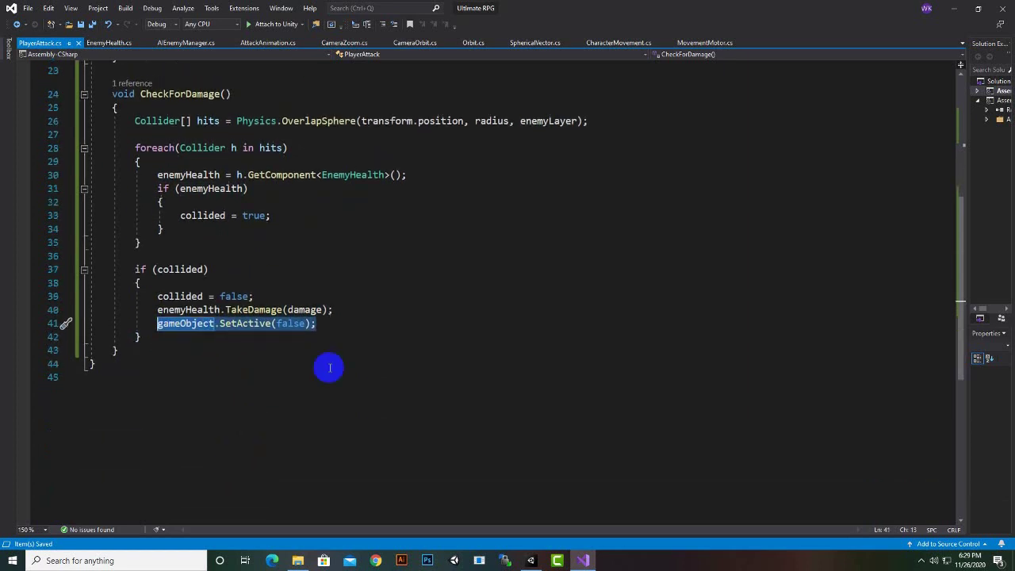
pyautogui.scroll(2, 270, 333)
pyautogui.scroll(4, 268, 336)
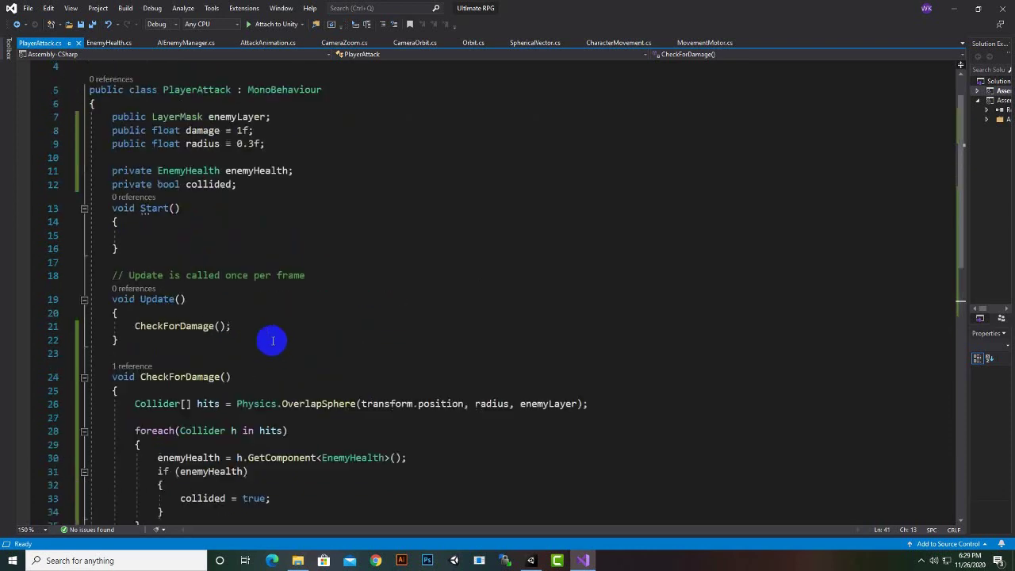
pyautogui.scroll(2, 253, 347)
pyautogui.scroll(-4, 253, 347)
pyautogui.click(295, 457)
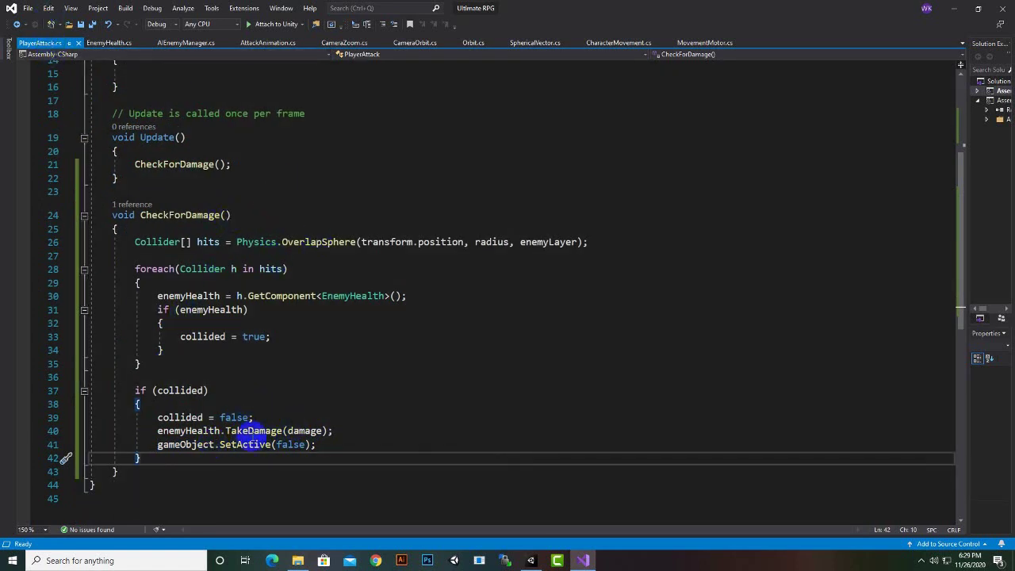
pyautogui.click(610, 42)
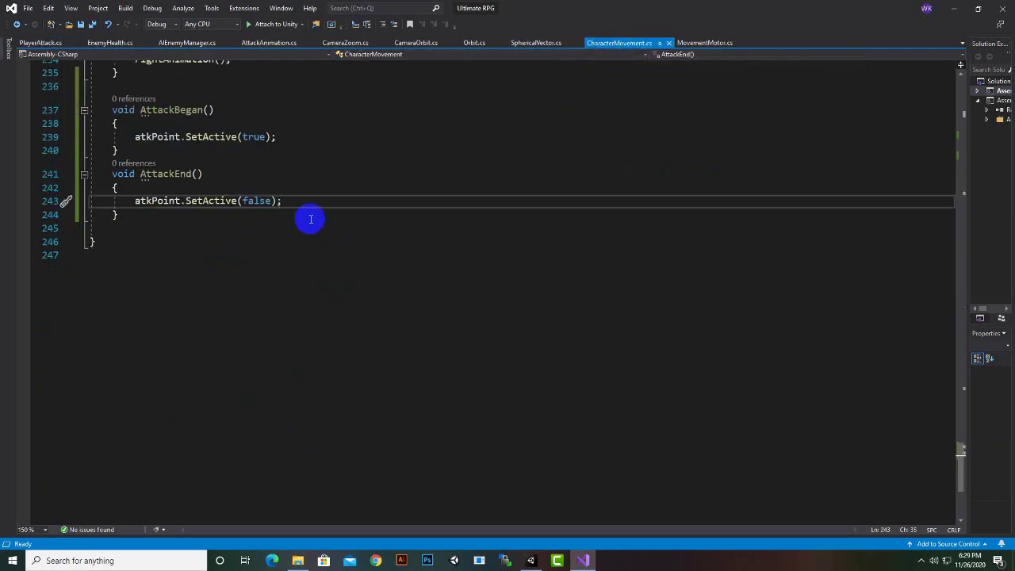
pyautogui.scroll(15, 310, 219)
pyautogui.scroll(10, 287, 211)
pyautogui.scroll(10, 298, 216)
pyautogui.scroll(10, 303, 218)
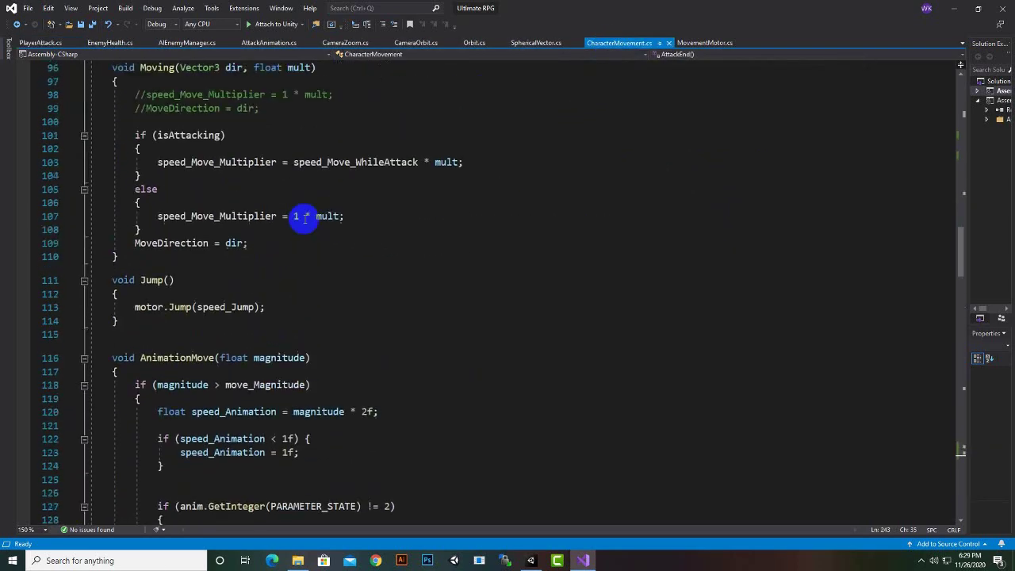
pyautogui.scroll(17, 302, 218)
pyautogui.scroll(12, 300, 230)
pyautogui.scroll(3, 297, 267)
pyautogui.scroll(-6, 310, 216)
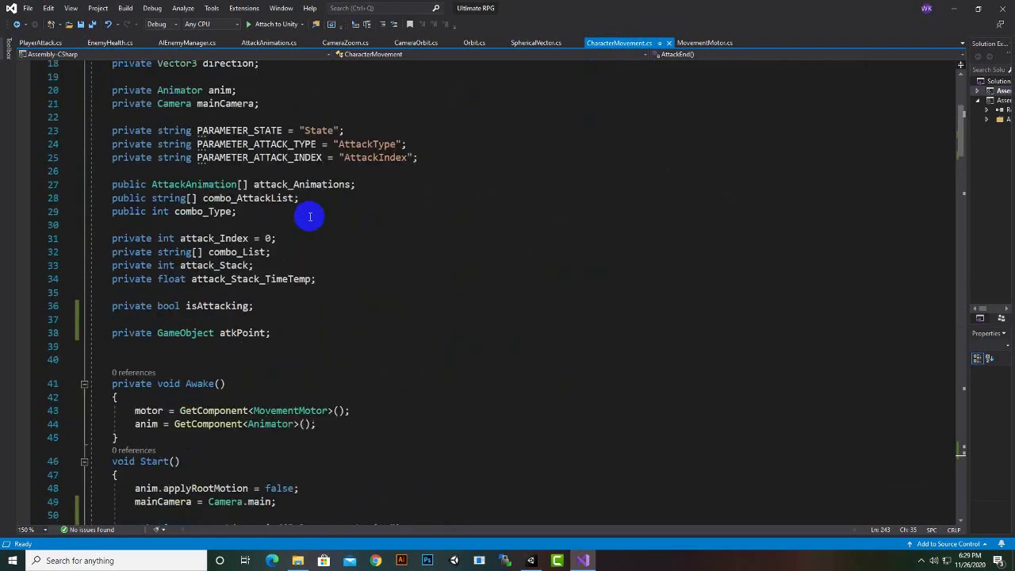
pyautogui.click(135, 334)
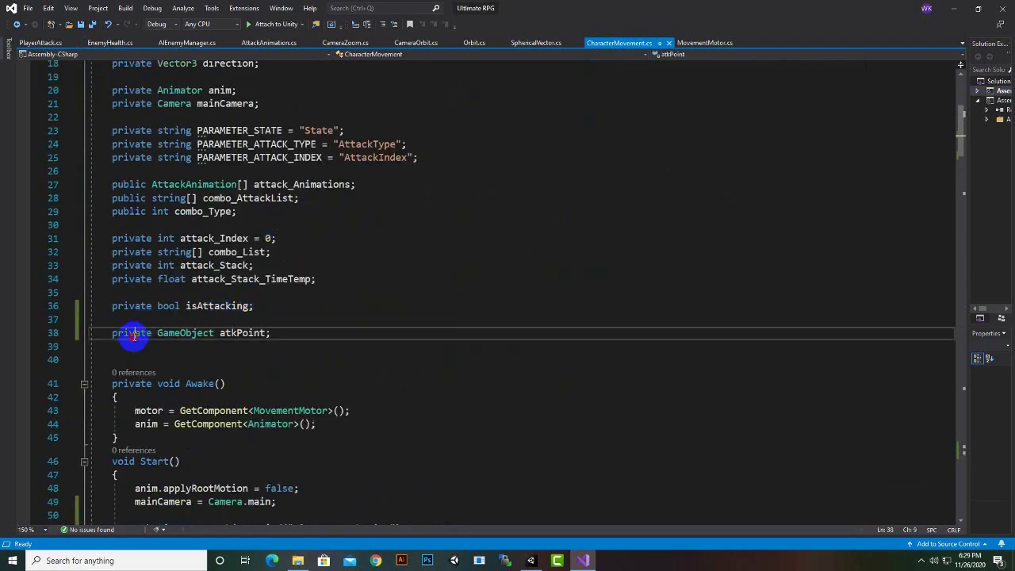
pyautogui.click(228, 333)
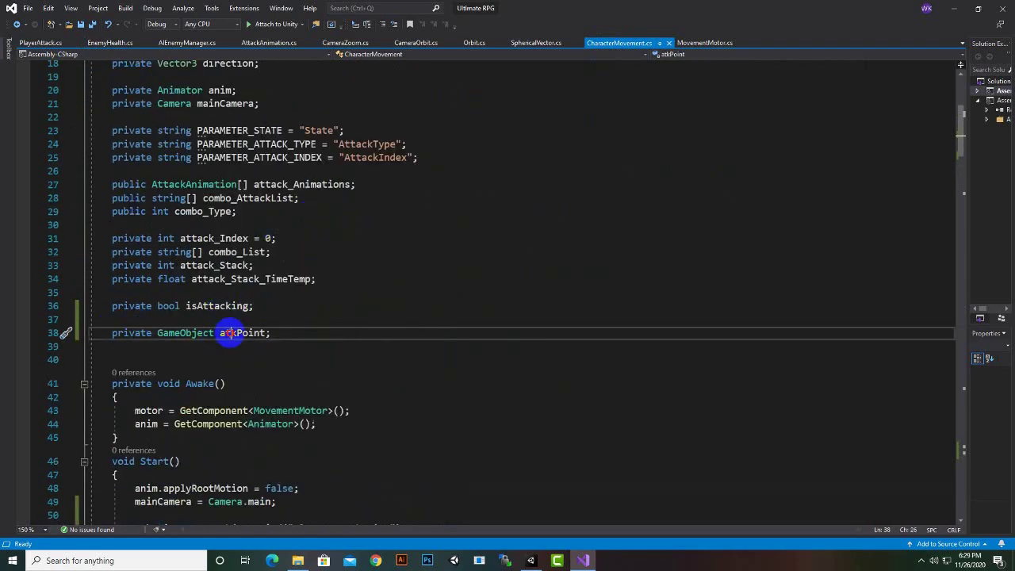
pyautogui.click(279, 333)
pyautogui.scroll(-5, 353, 355)
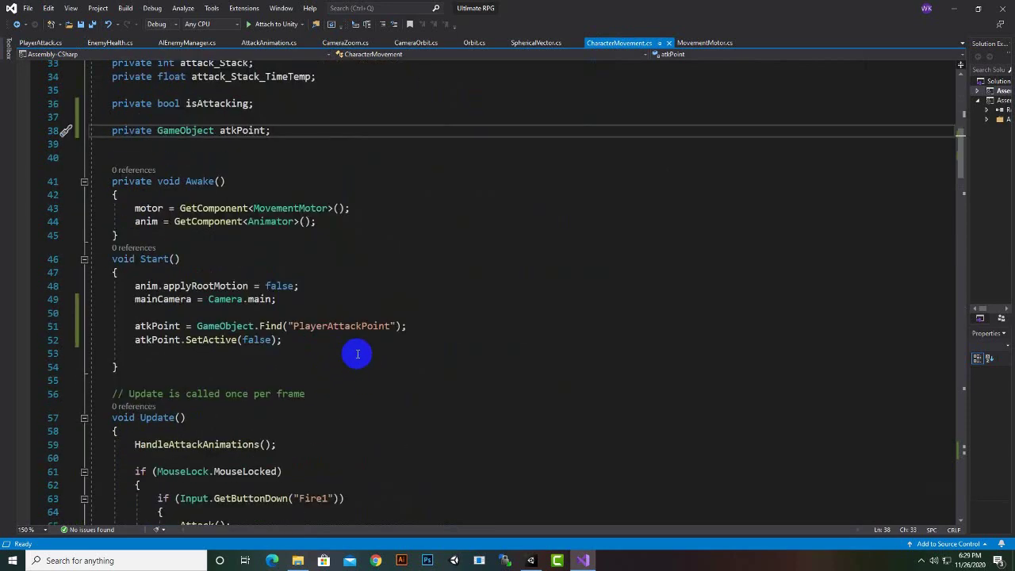
pyautogui.click(232, 325)
pyautogui.click(174, 326)
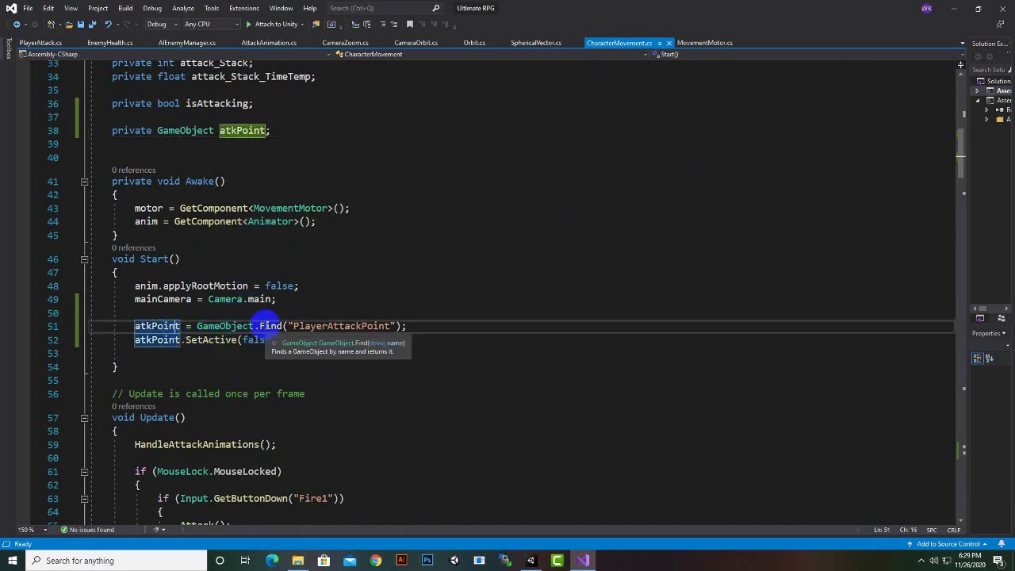
pyautogui.click(221, 326)
pyautogui.click(270, 326)
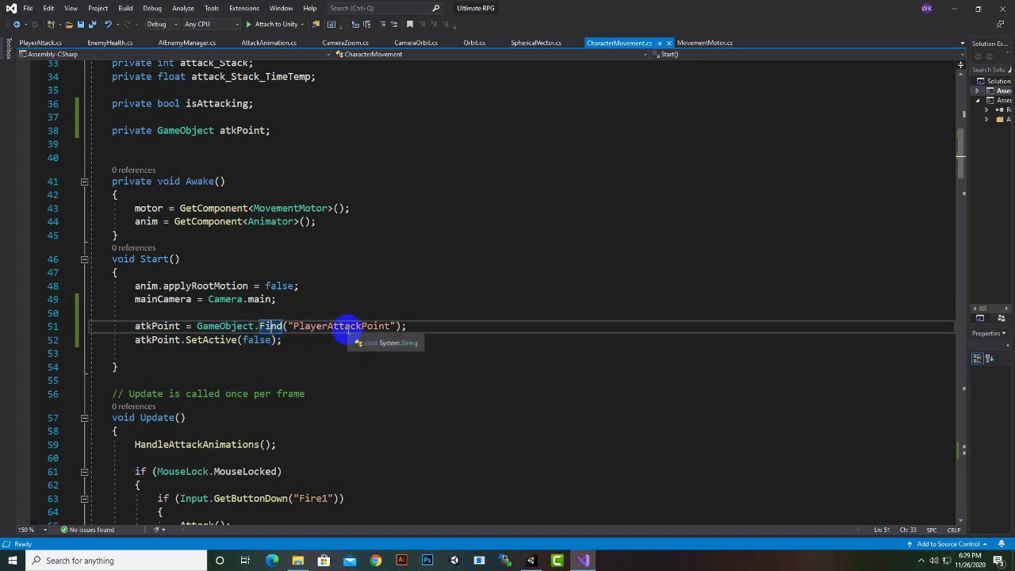
pyautogui.click(343, 326)
pyautogui.click(386, 327)
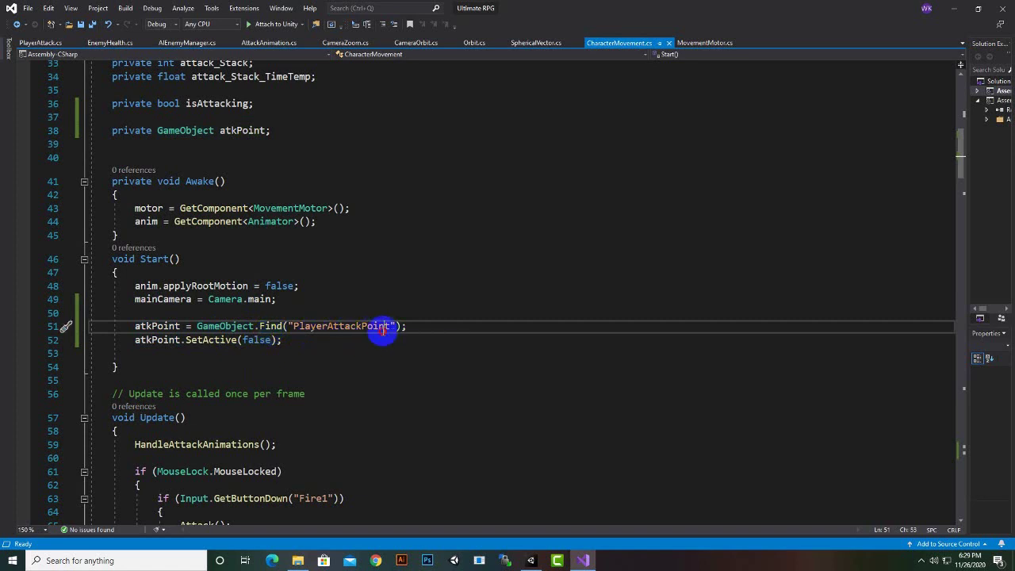
pyautogui.moveTo(389, 327); pyautogui.dragTo(293, 327)
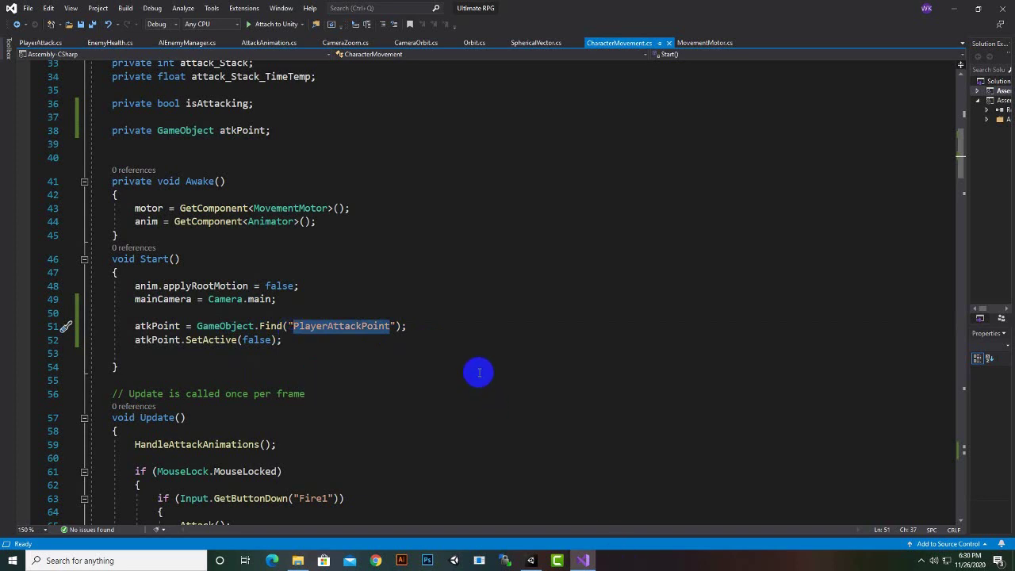
pyautogui.click(172, 342)
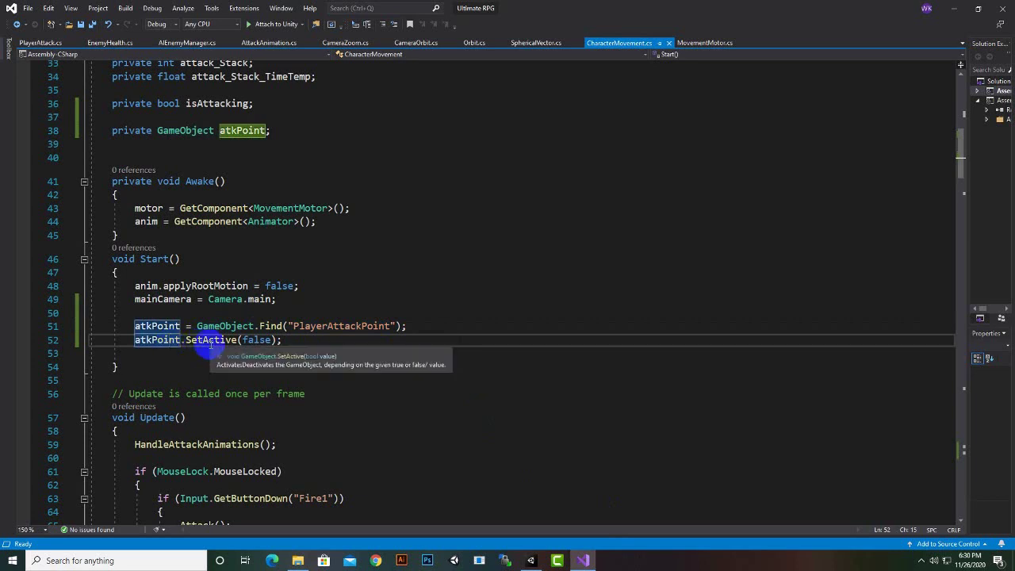
pyautogui.click(271, 341)
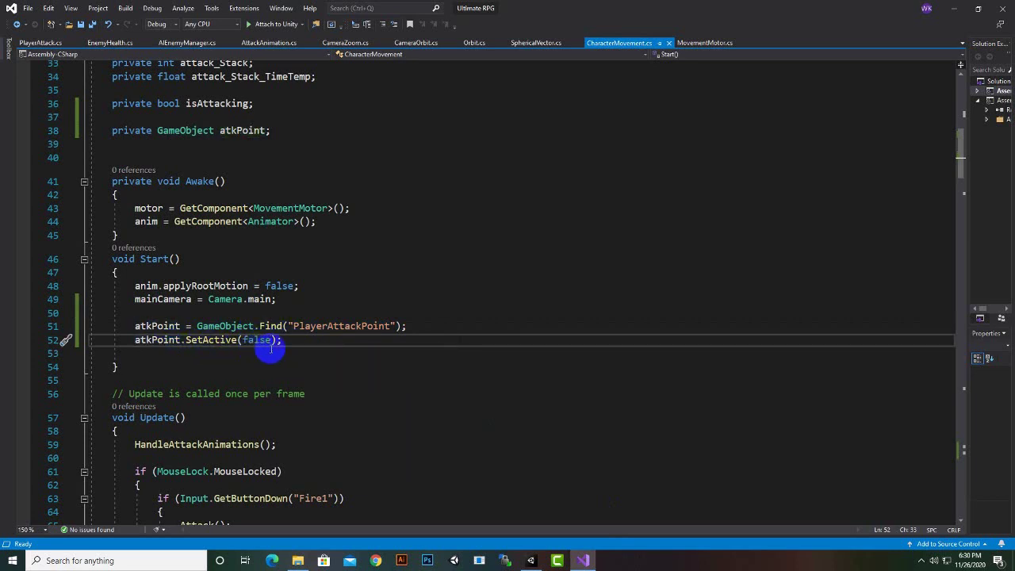
pyautogui.scroll(-3, 269, 349)
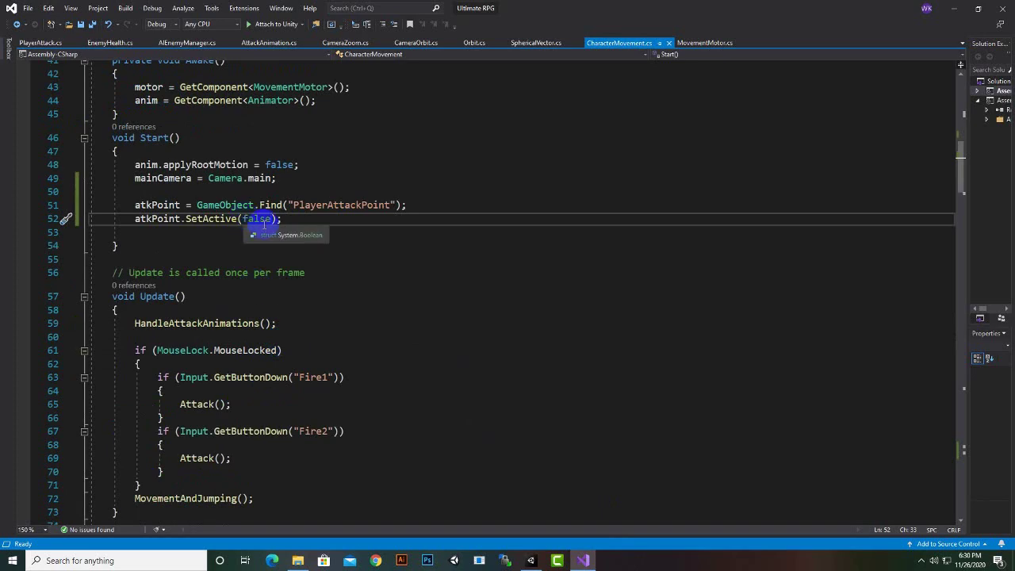
pyautogui.scroll(-3, 292, 286)
pyautogui.scroll(-1, 293, 284)
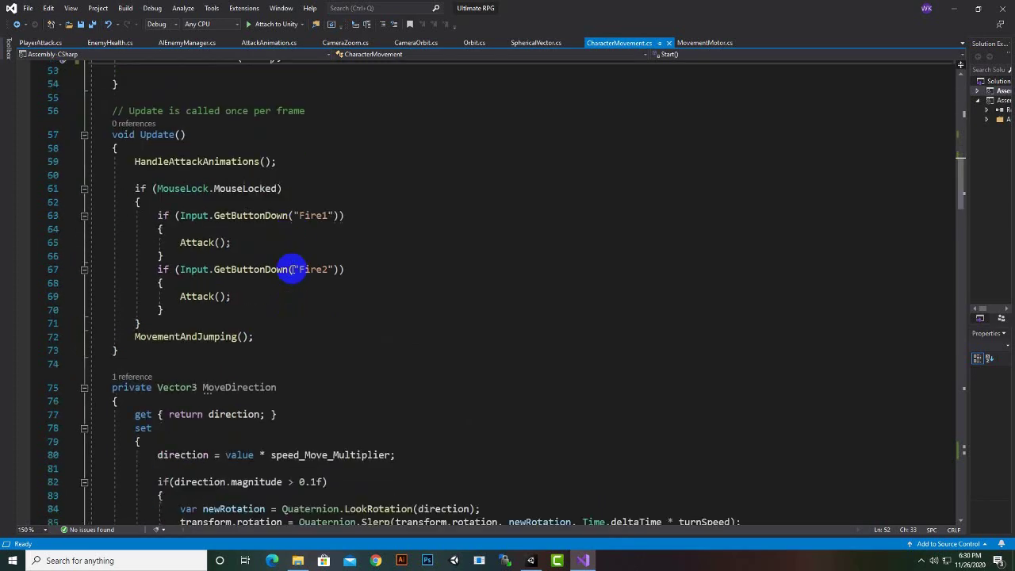
pyautogui.scroll(-5, 294, 266)
pyautogui.scroll(-2, 294, 262)
pyautogui.scroll(-2, 292, 257)
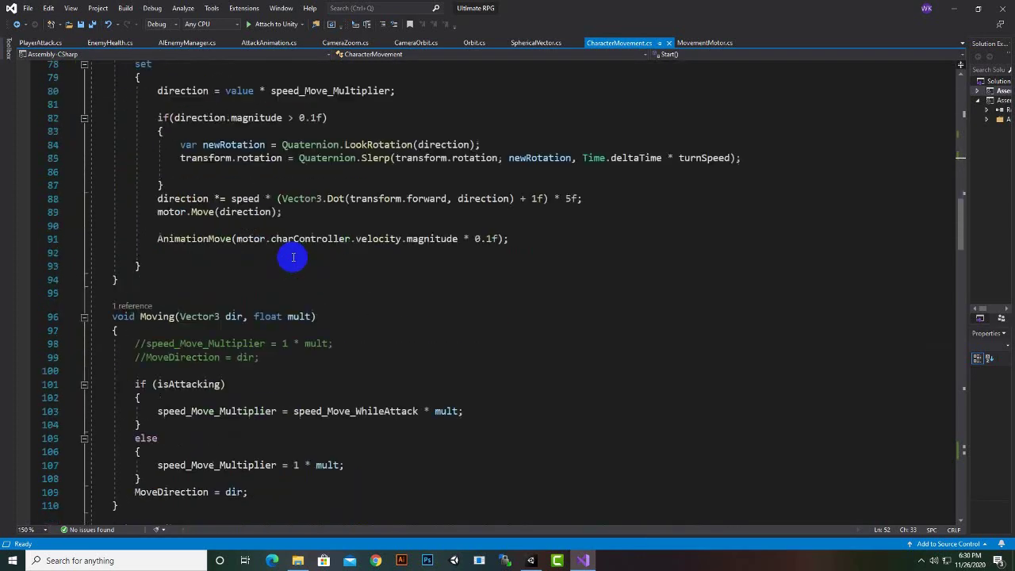
pyautogui.scroll(-4, 290, 256)
pyautogui.scroll(-5, 367, 245)
pyautogui.scroll(-5, 370, 244)
pyautogui.scroll(-1, 356, 245)
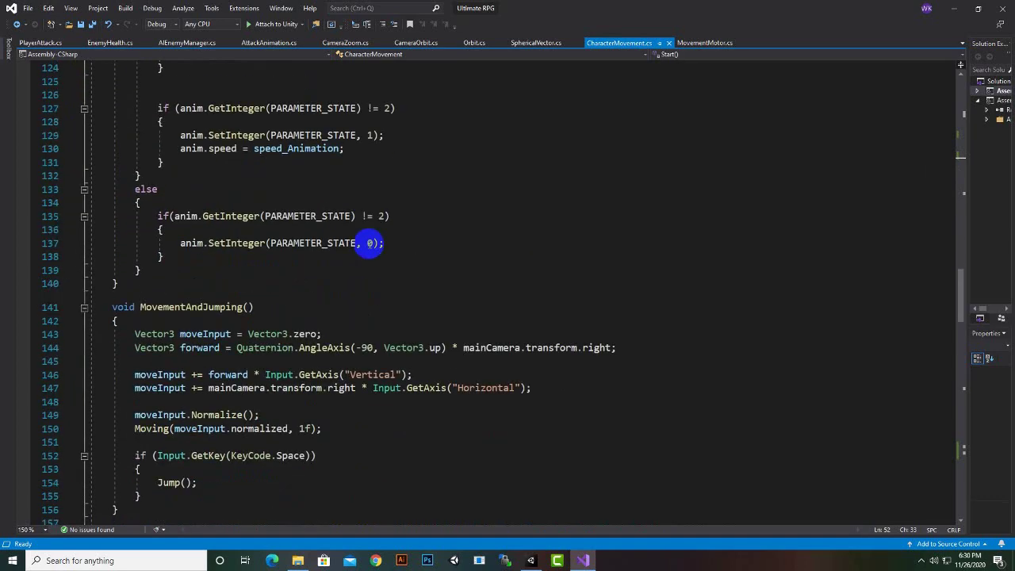
pyautogui.scroll(-3, 386, 204)
pyautogui.scroll(-5, 340, 238)
pyautogui.scroll(-2, 295, 275)
pyautogui.scroll(-9, 296, 274)
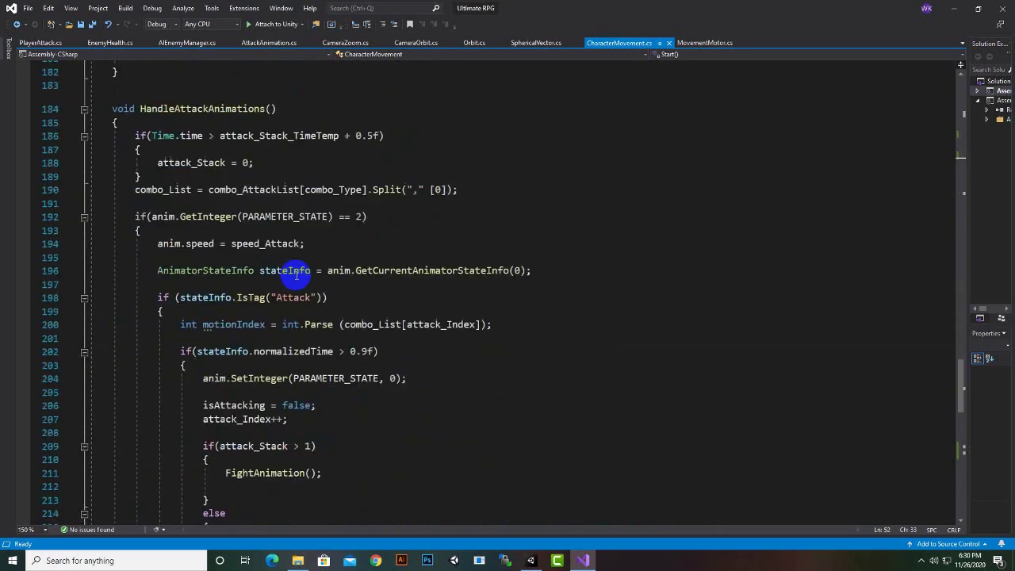
pyautogui.scroll(-6, 297, 272)
pyautogui.scroll(-4, 294, 272)
pyautogui.scroll(-5, 307, 286)
pyautogui.scroll(1, 310, 290)
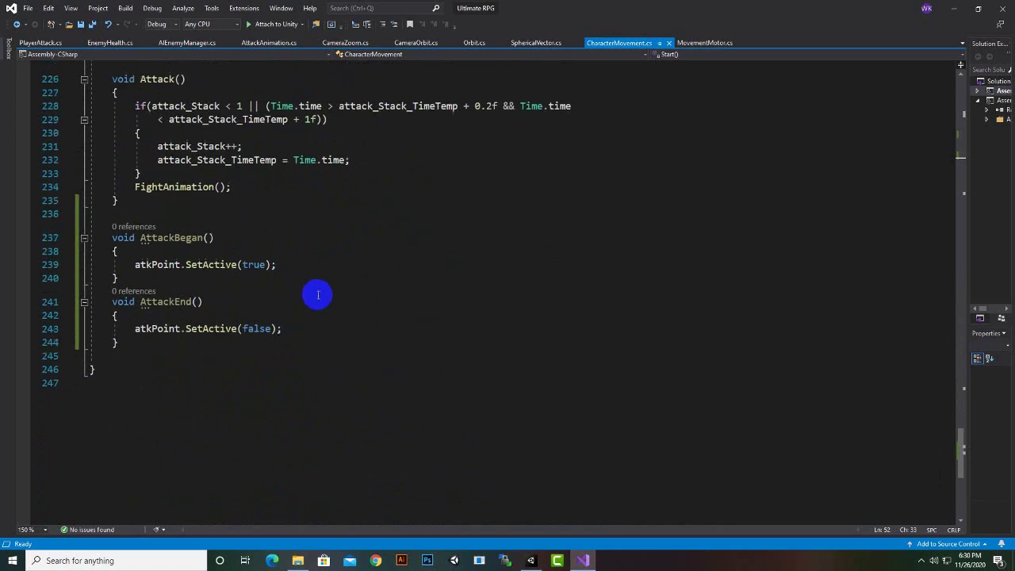
pyautogui.click(173, 238)
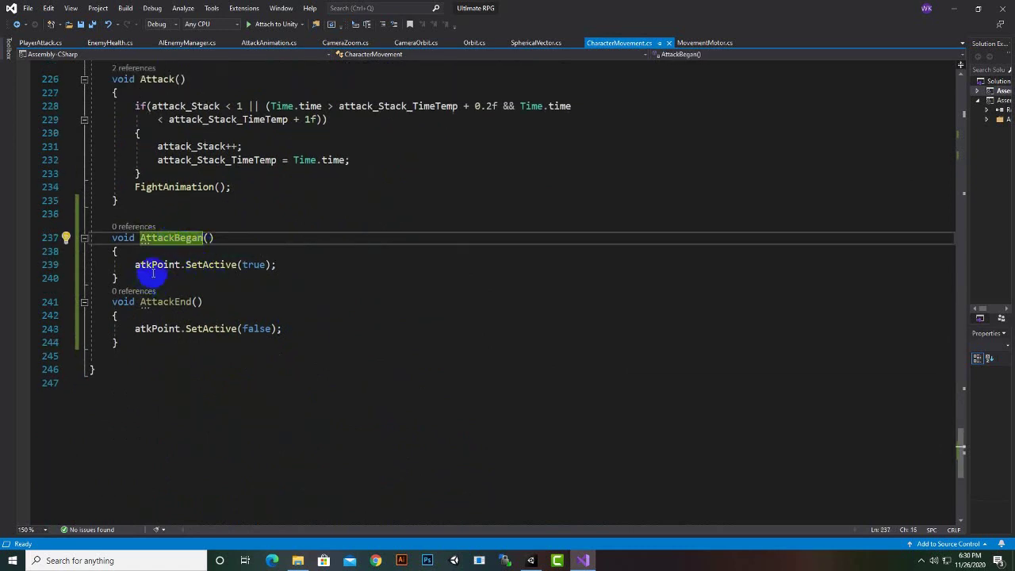
pyautogui.click(227, 277)
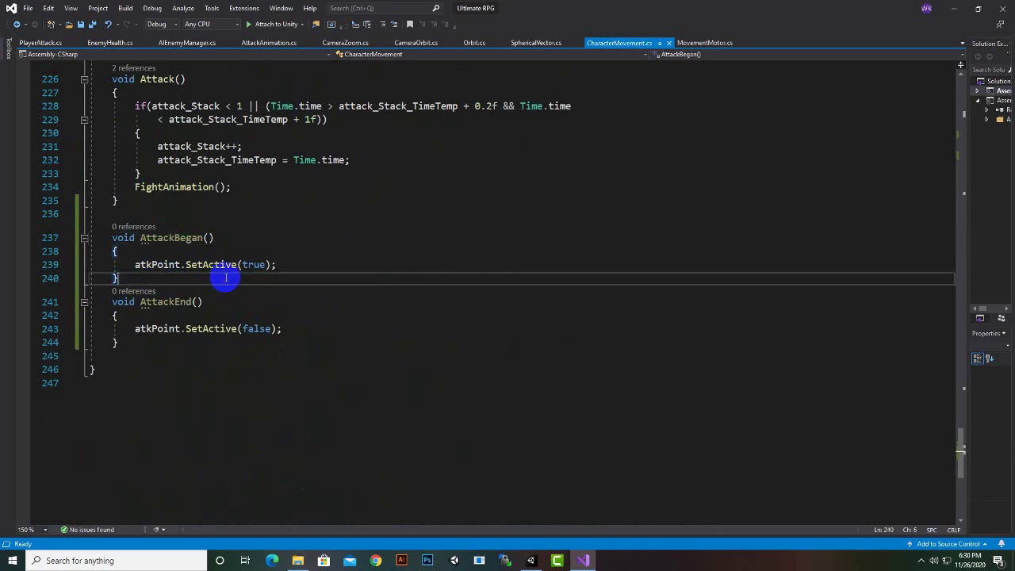
pyautogui.click(172, 301)
pyautogui.click(199, 329)
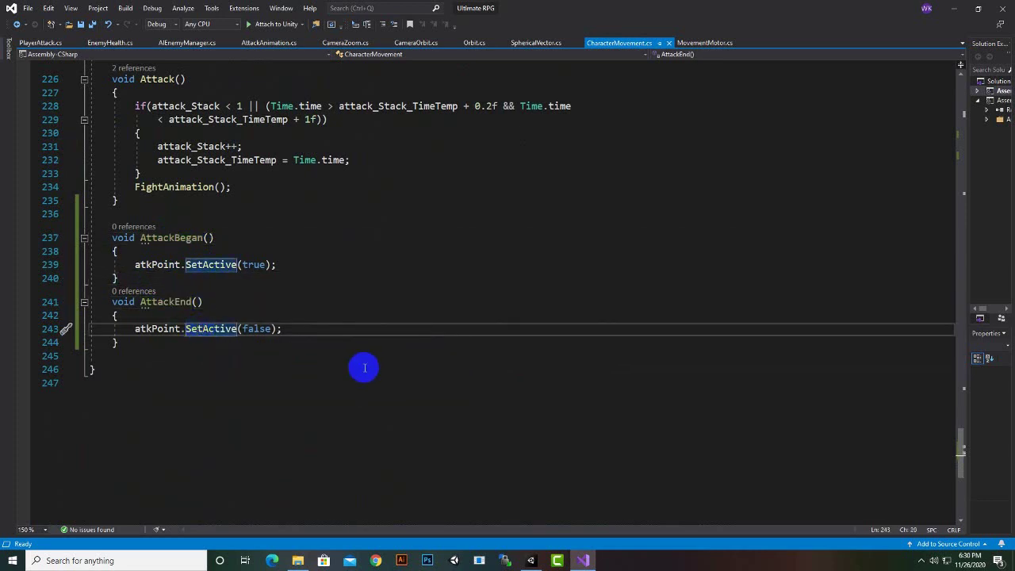
pyautogui.click(277, 329)
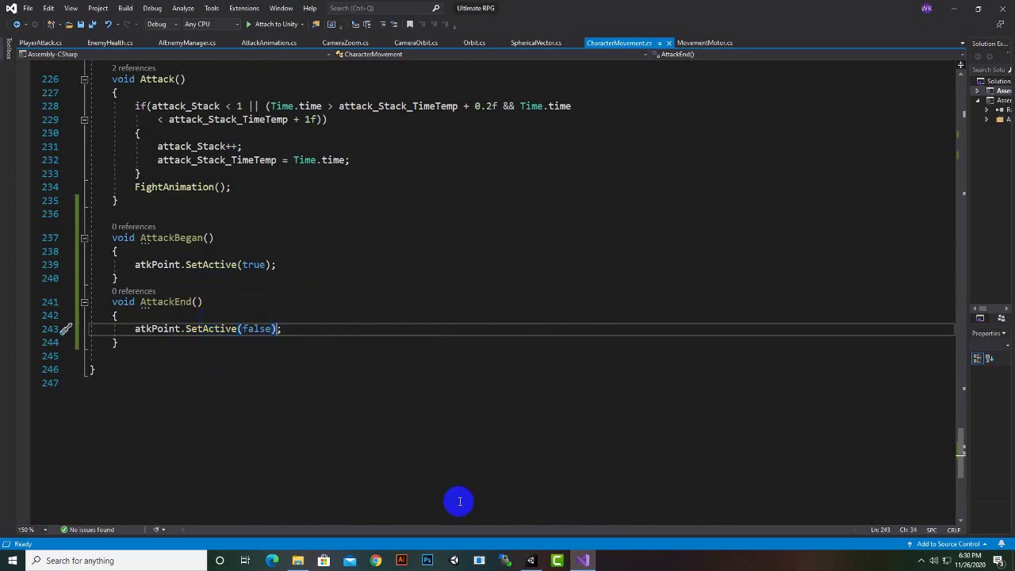
pyautogui.click(480, 561)
# Back in Unity, frame the SkeletonAI enemy and then the Player in the scene
pyautogui.click(531, 561)
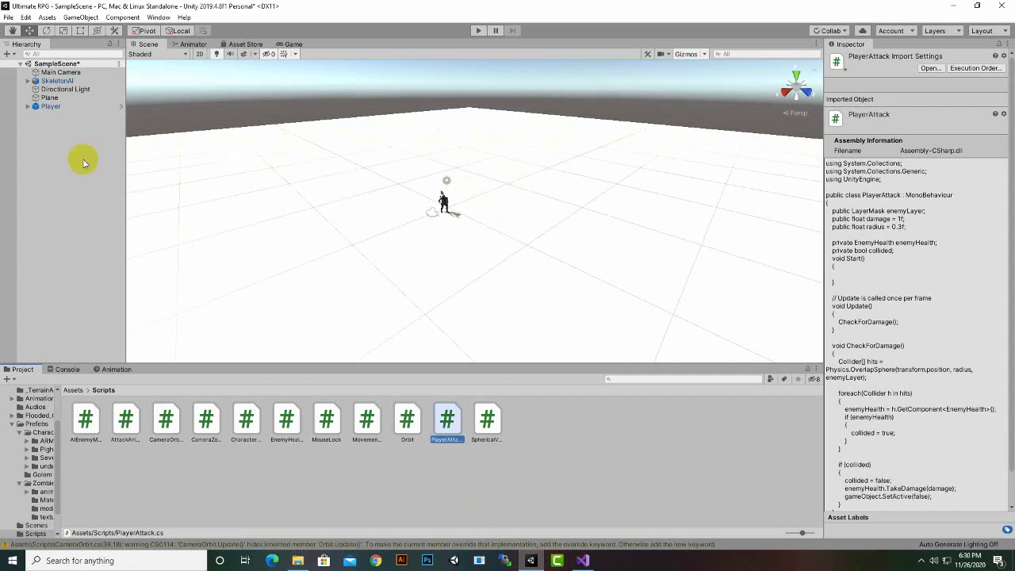
pyautogui.click(63, 80)
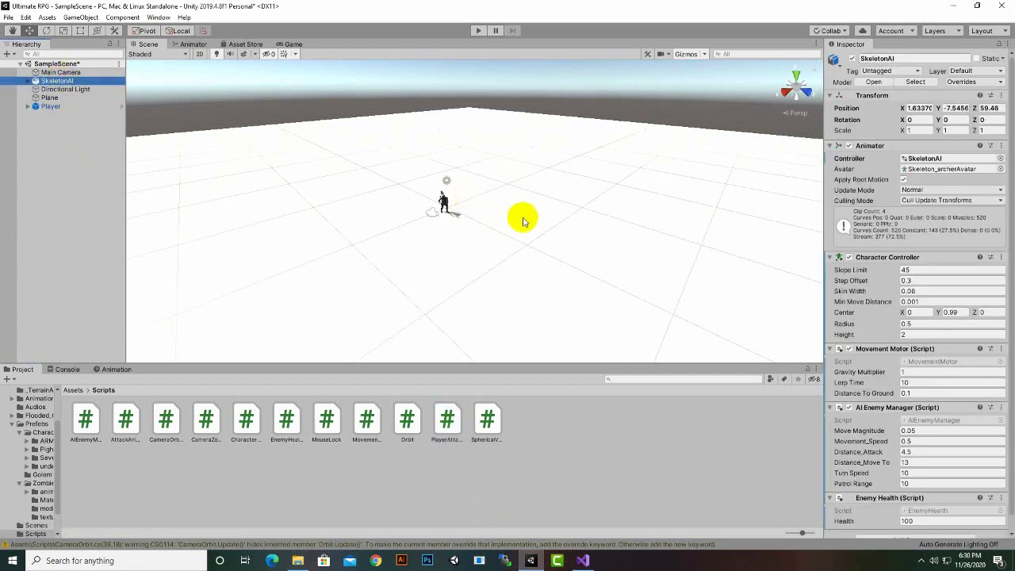
pyautogui.press('f')
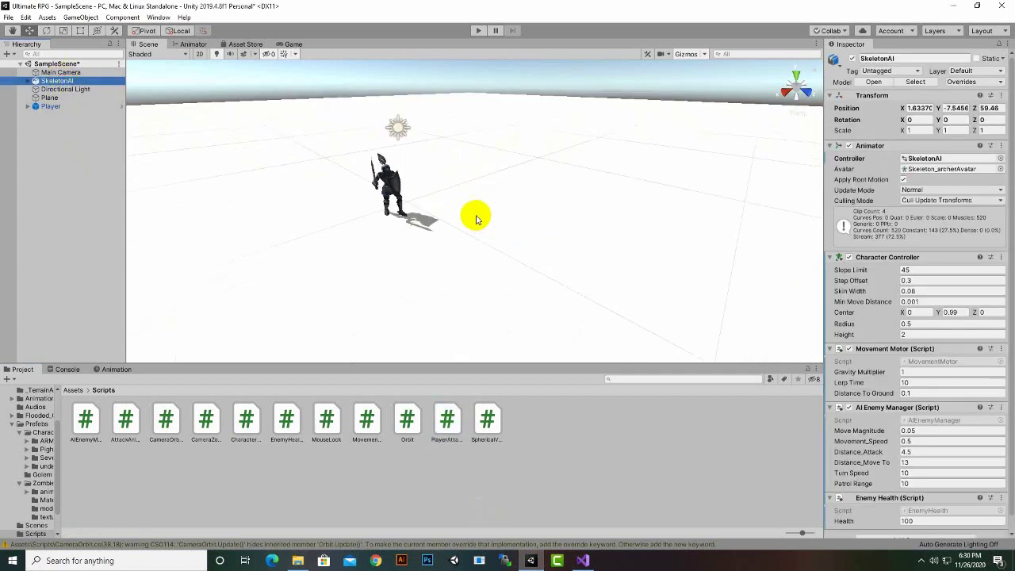
pyautogui.click(46, 106)
pyautogui.press('f')
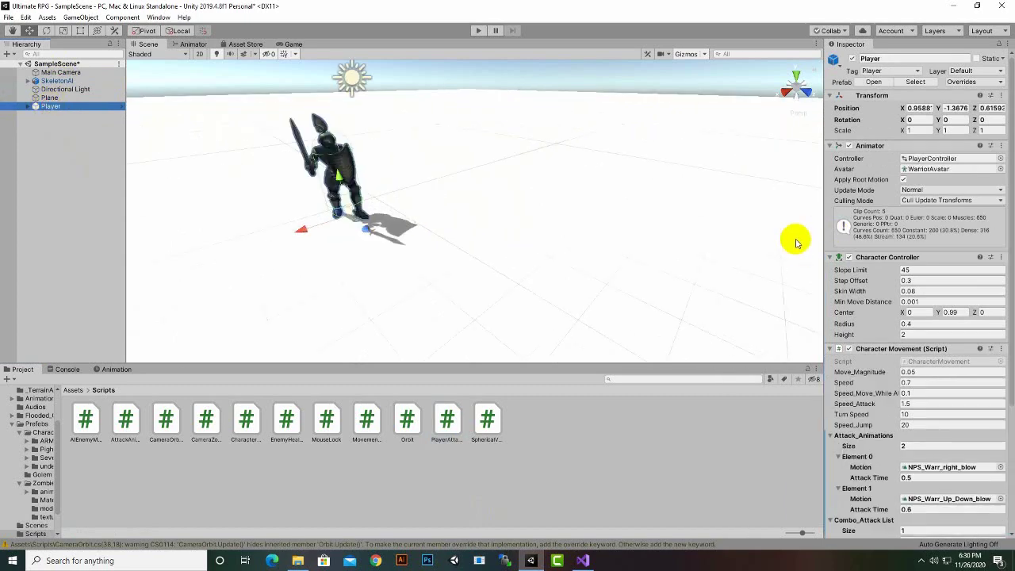
# Orbit around the Player and expand its hierarchy down to the NPS_warior_sword_01 sword
pyautogui.scroll(3, 528, 254)
pyautogui.moveTo(528, 254)
pyautogui.keyDown('alt'); pyautogui.mouseDown()
pyautogui.moveTo(771, 344)
pyautogui.moveTo(612, 243)
pyautogui.moveTo(532, 301)
pyautogui.moveTo(577, 199)
pyautogui.mouseUp(); pyautogui.keyUp('alt')
pyautogui.scroll(-5, 576, 240)
pyautogui.scroll(6, 559, 238)
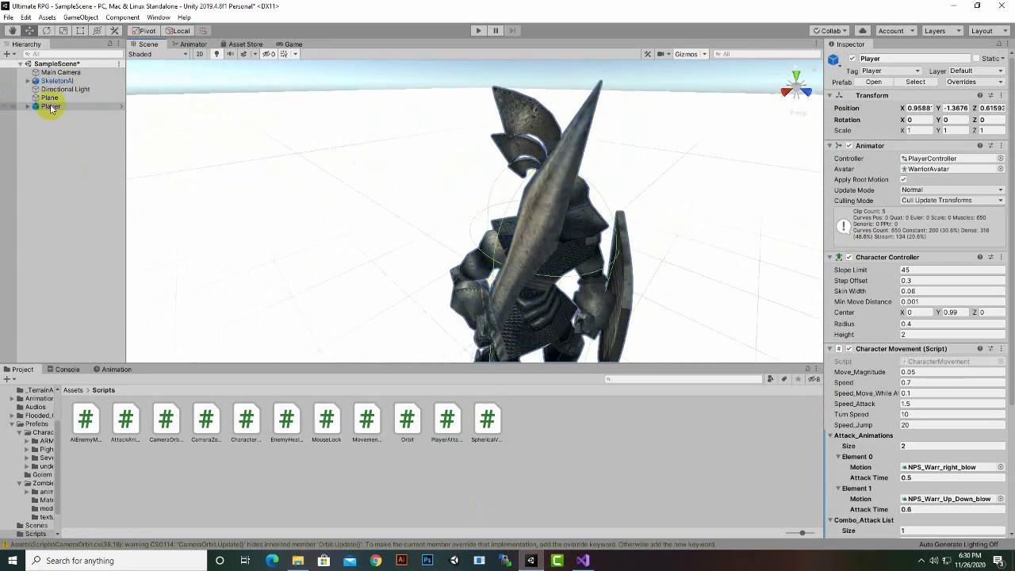
pyautogui.click(27, 107)
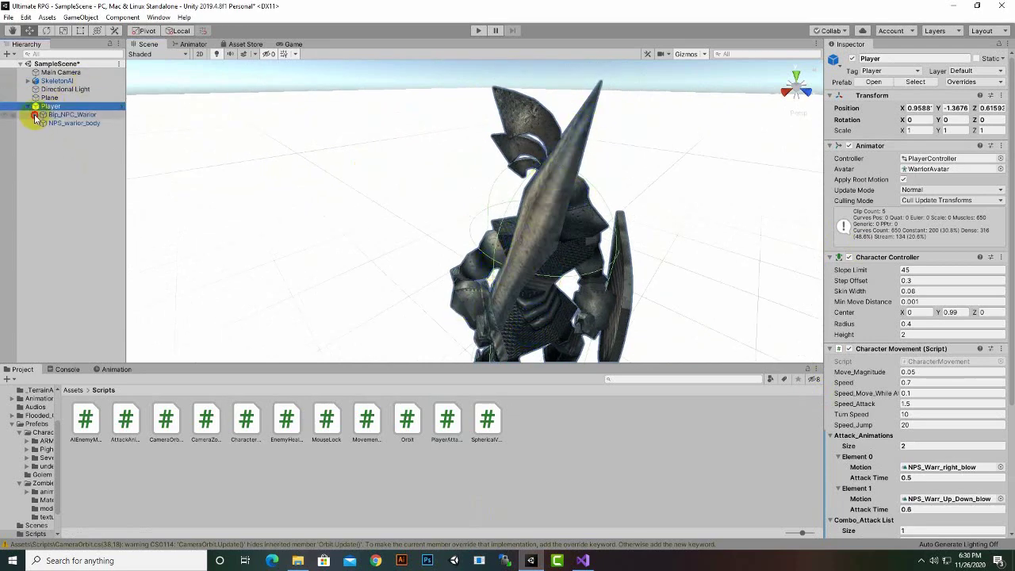
pyautogui.click(550, 224)
pyautogui.scroll(-5, 624, 214)
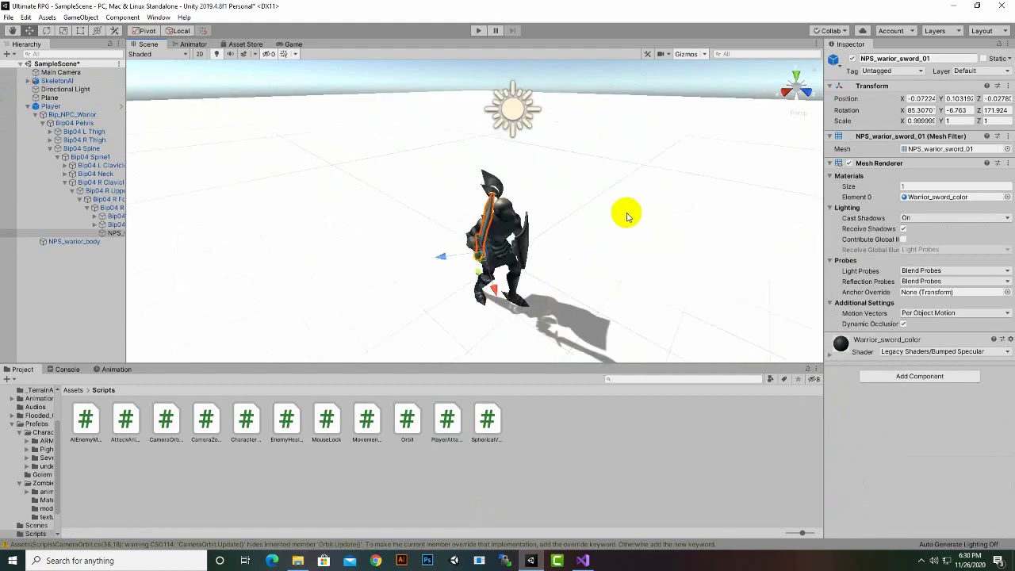
# Widen the Hierarchy, select NPS_warior_sword_01 and frame the sword in the scene
pyautogui.moveTo(125, 249); pyautogui.dragTo(274, 274)
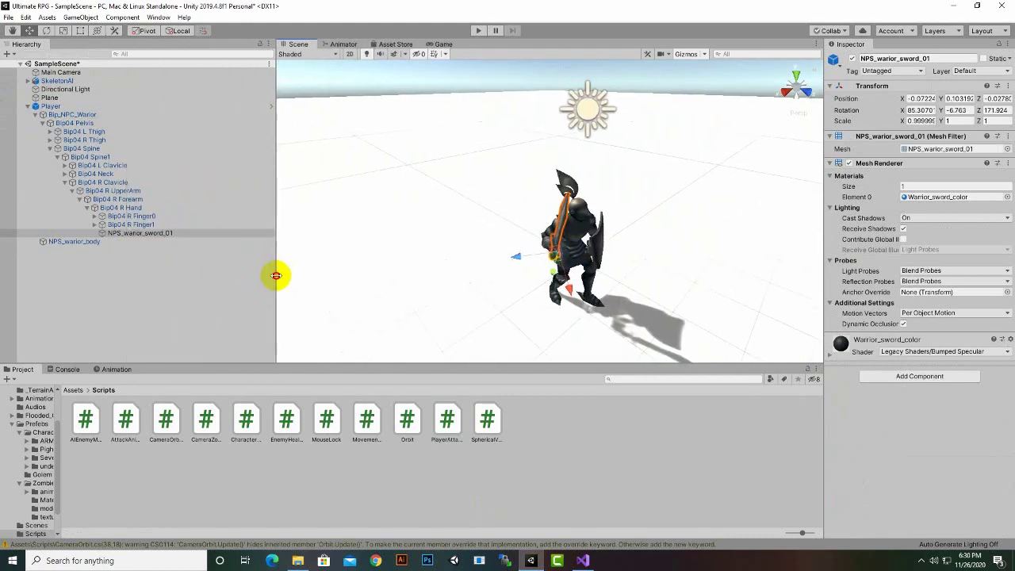
pyautogui.click(151, 235)
pyautogui.press('f')
pyautogui.scroll(-2, 599, 260)
pyautogui.scroll(-2, 685, 262)
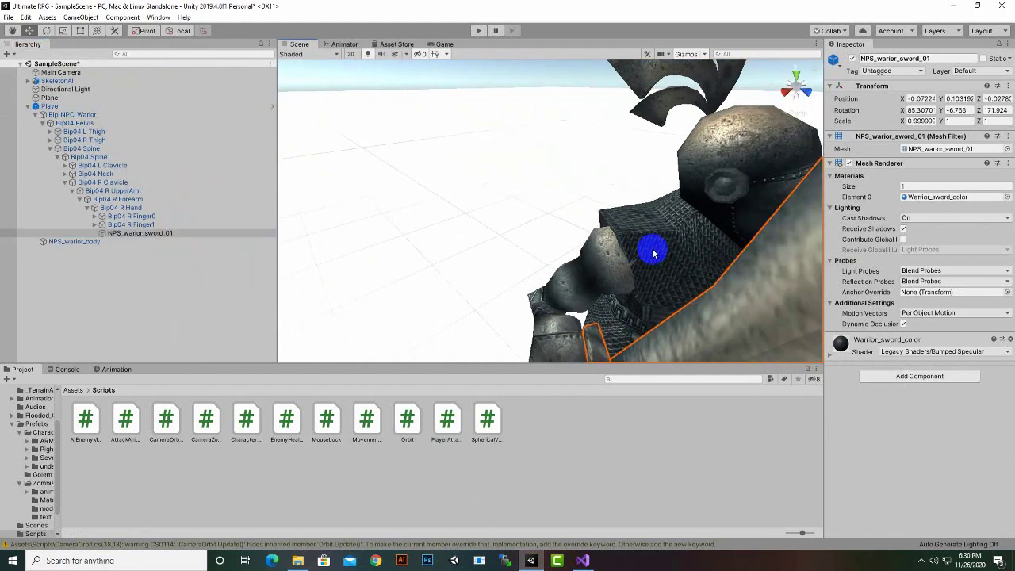
pyautogui.scroll(-5, 652, 249)
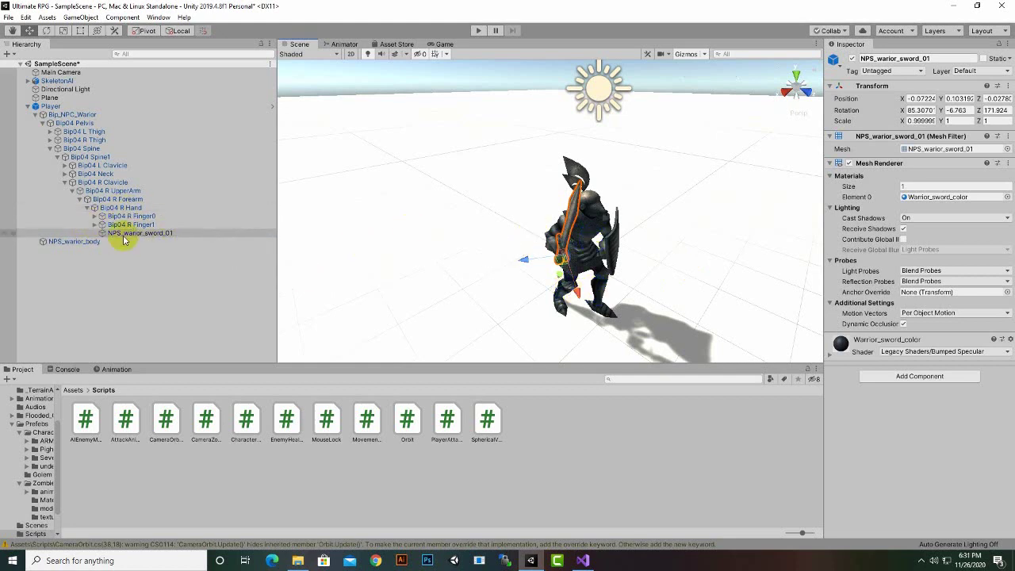
# Create an empty GameObject as a child of the sword and begin renaming it
pyautogui.rightClick(167, 235)
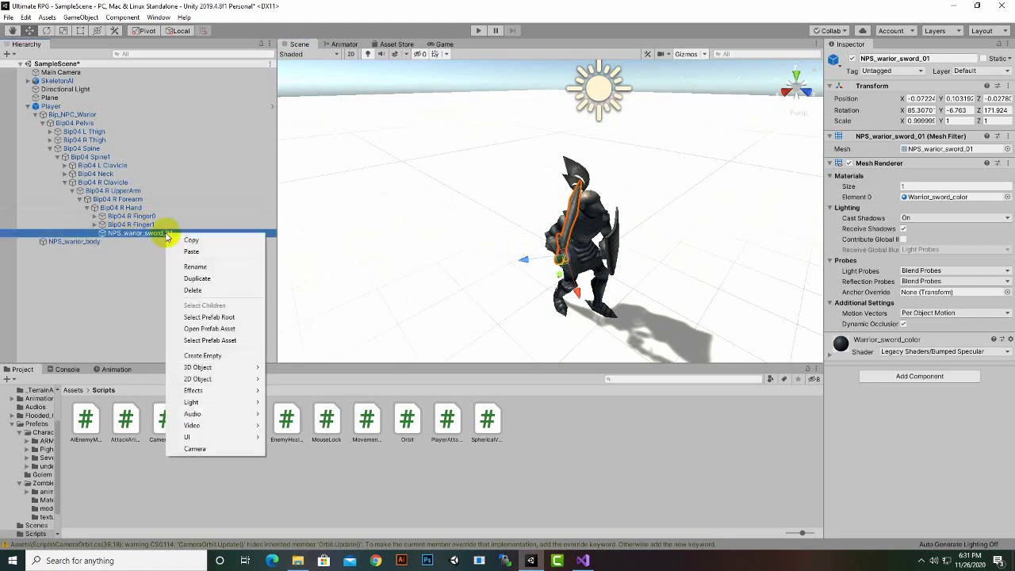
pyautogui.click(205, 355)
pyautogui.rightClick(145, 241)
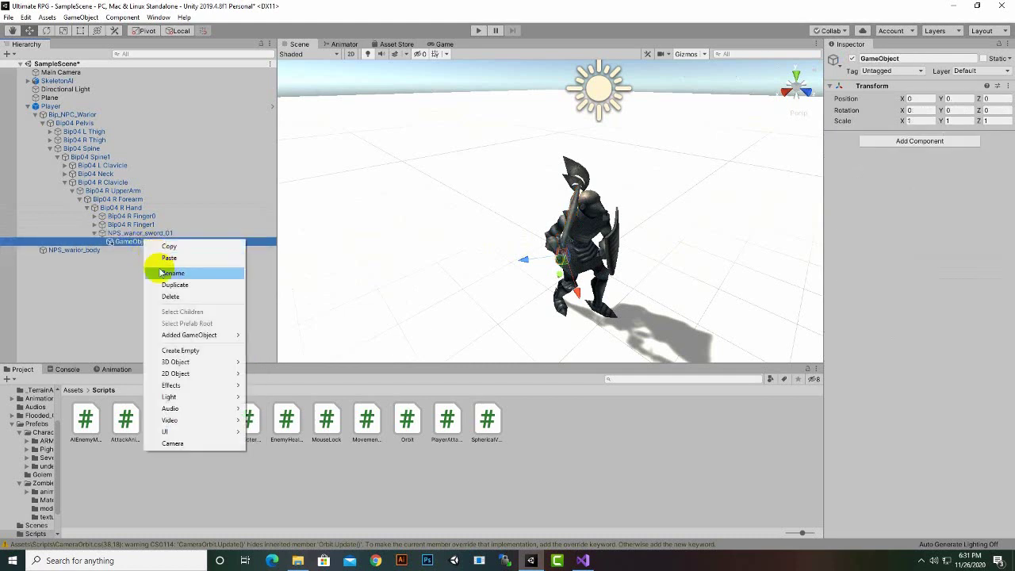
pyautogui.click(161, 273)
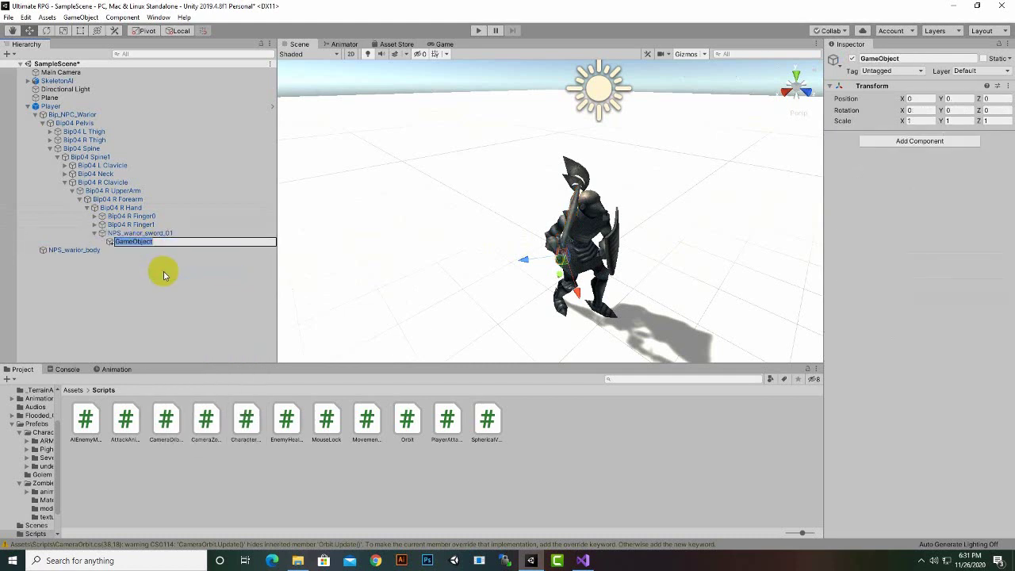
pyautogui.click(583, 561)
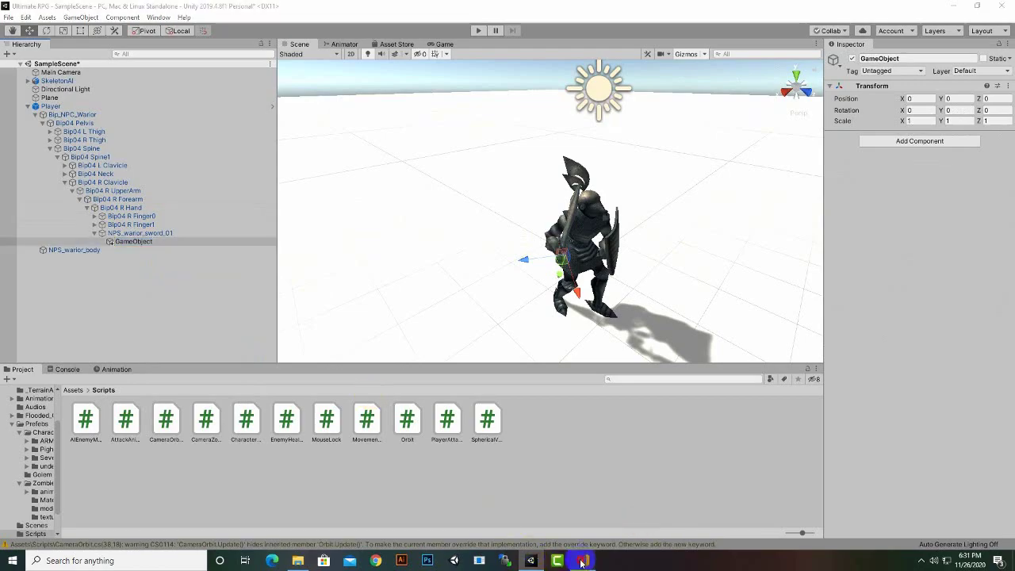
# Open PlayerAttack.cs, glance at EnemyHealth's TakeDamage code, and return to PlayerAttack.cs
pyautogui.scroll(7, 465, 242)
pyautogui.scroll(6, 467, 255)
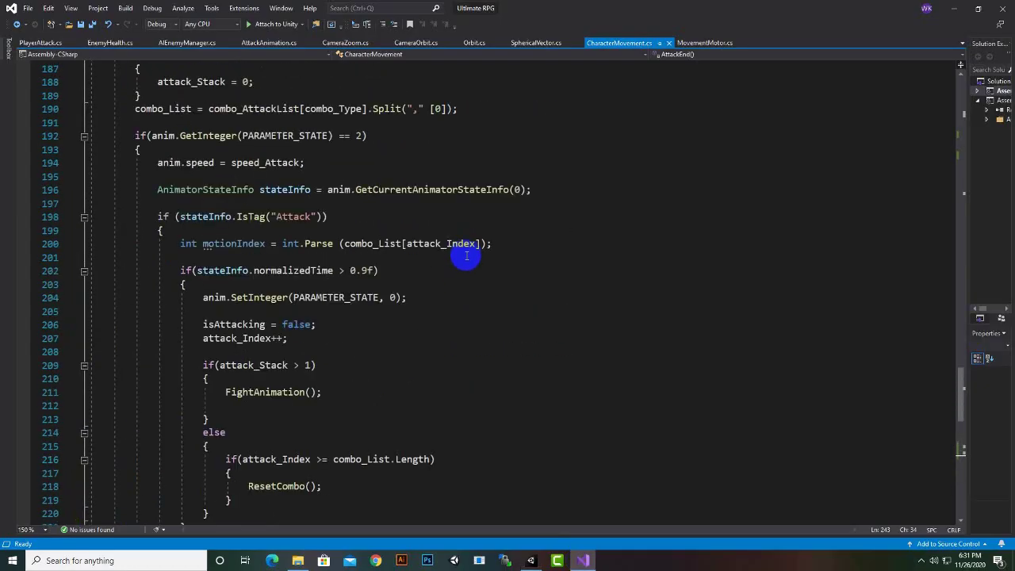
pyautogui.scroll(5, 397, 230)
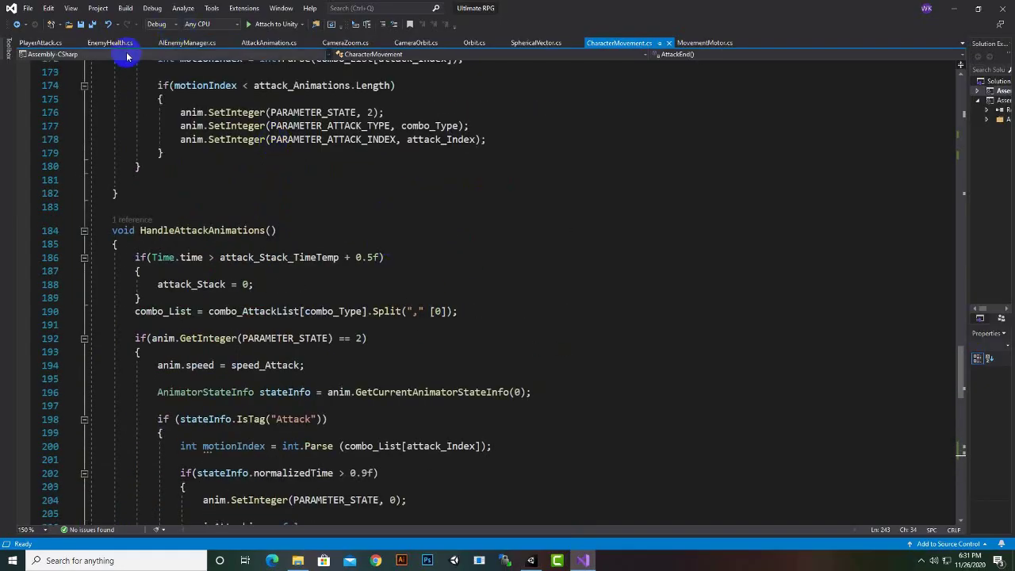
pyautogui.click(46, 43)
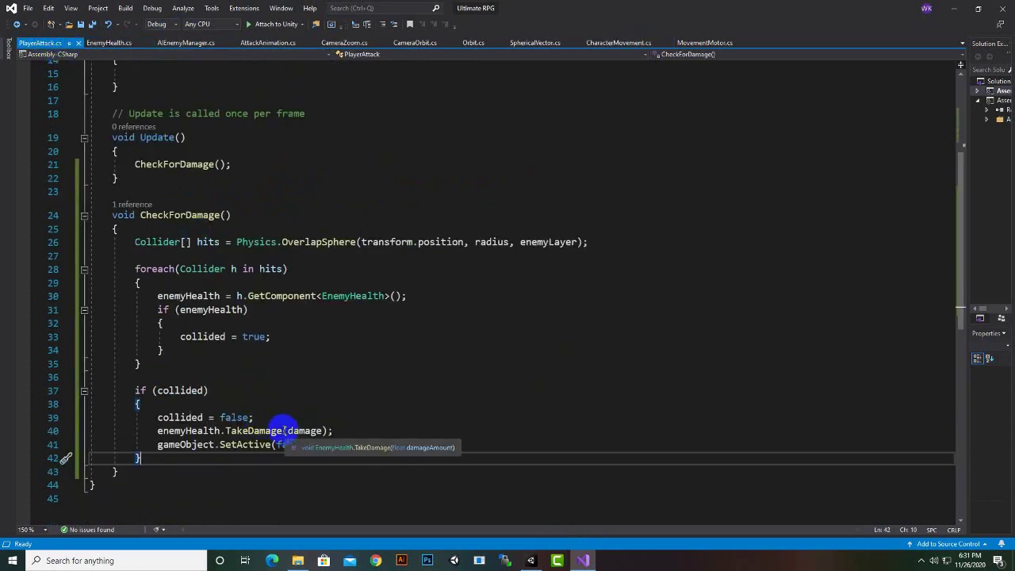
pyautogui.scroll(5, 282, 427)
pyautogui.scroll(-6, 283, 428)
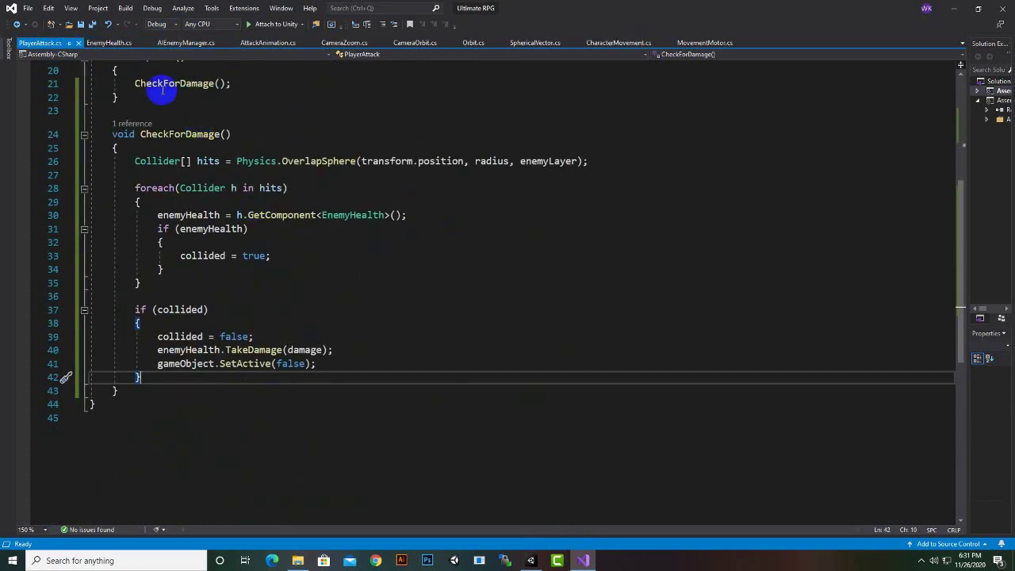
pyautogui.click(108, 43)
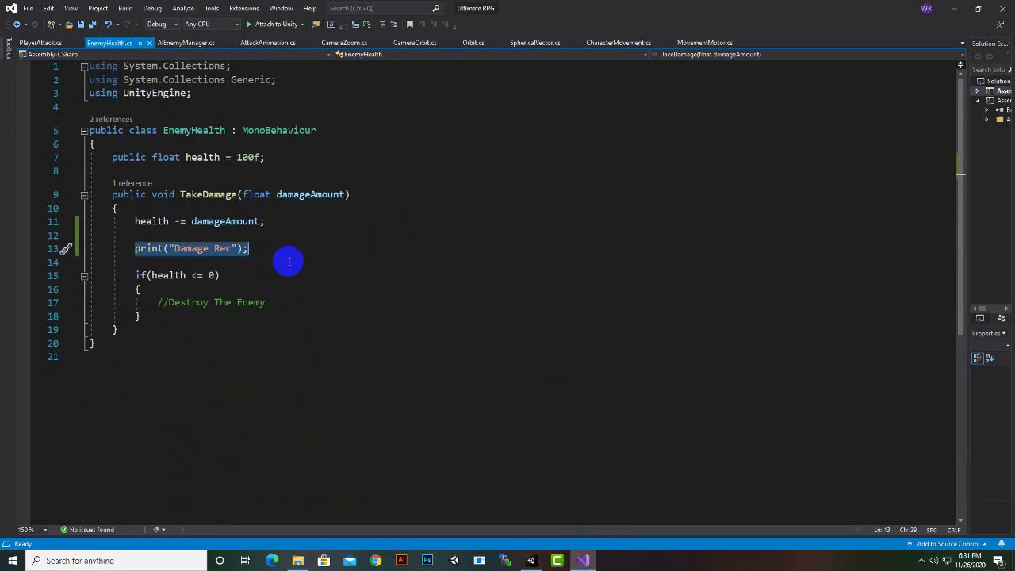
pyautogui.click(41, 43)
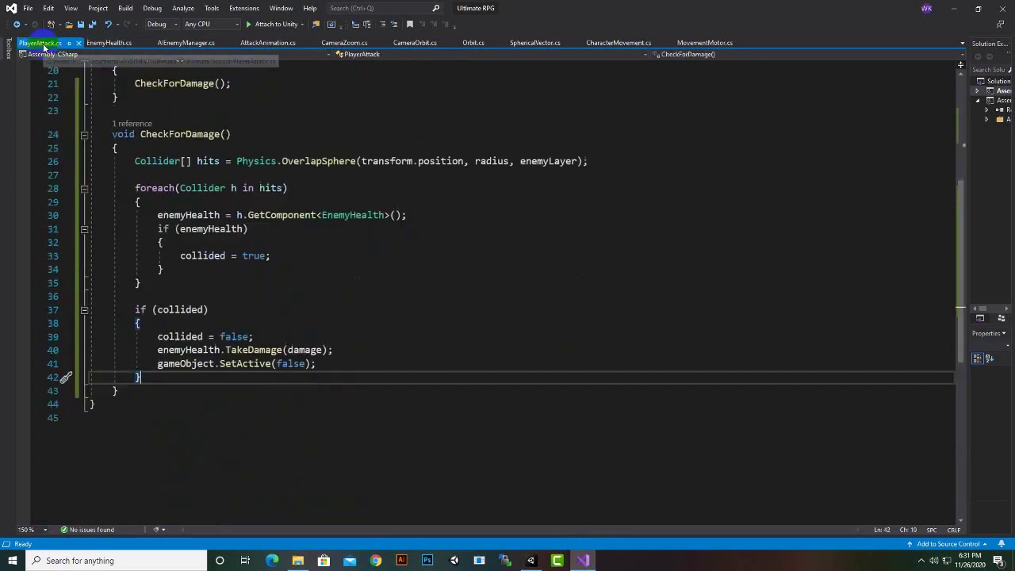
# In PlayerAttack.cs, locate the enemyHealth field declaration and the collided reset line
pyautogui.scroll(6, 299, 369)
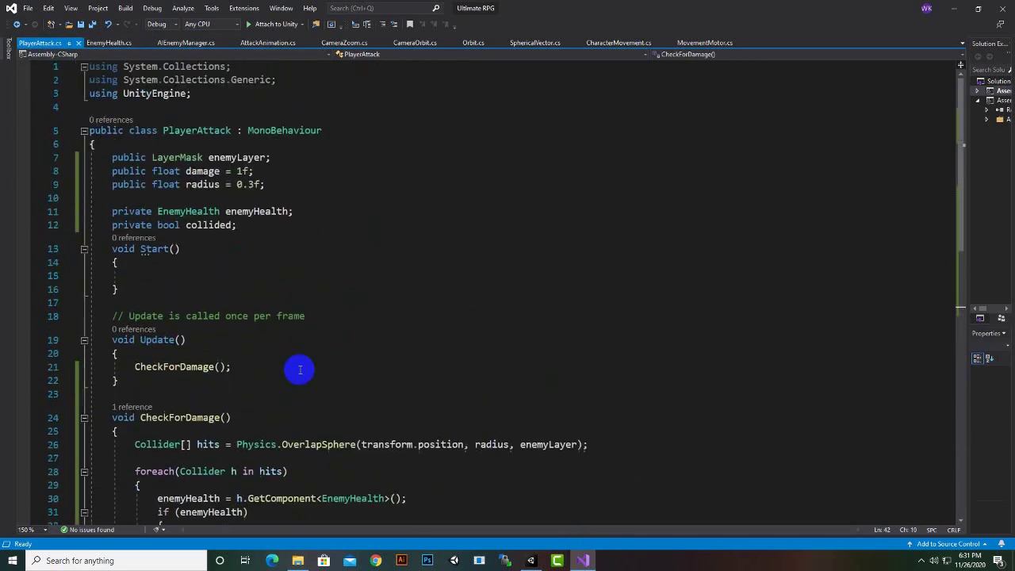
pyautogui.scroll(-3, 503, 408)
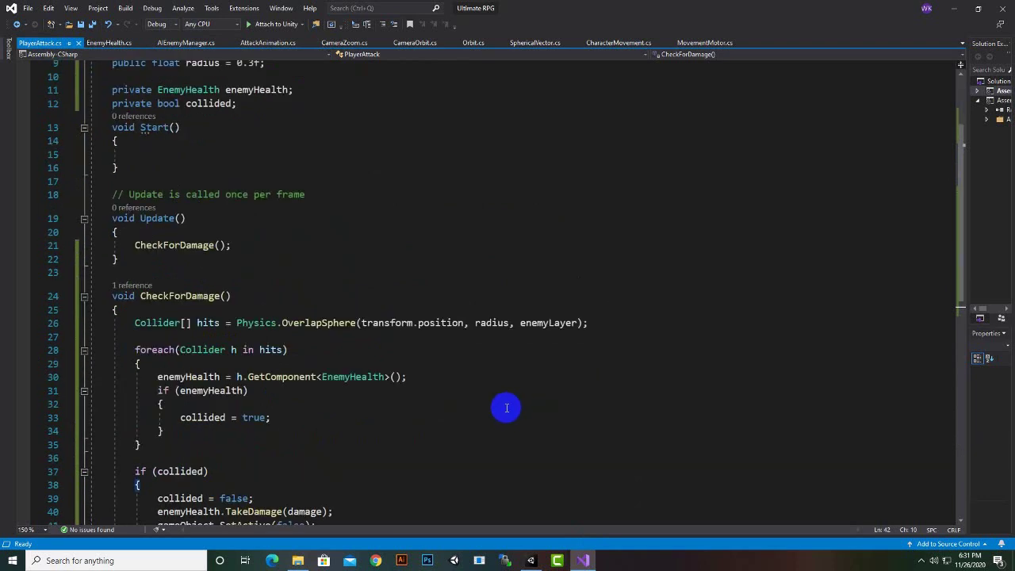
pyautogui.scroll(3, 415, 357)
pyautogui.click(226, 211)
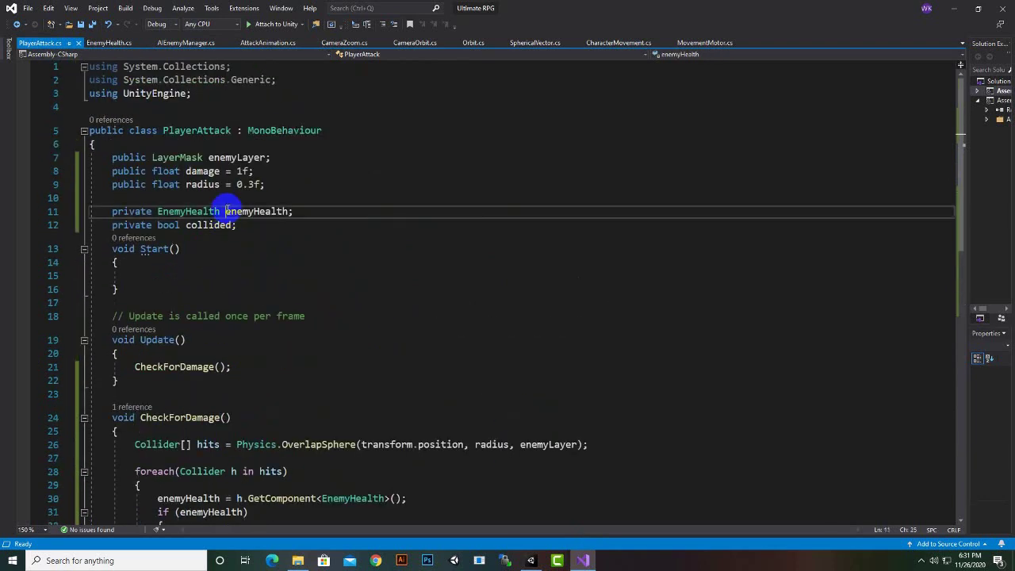
pyautogui.scroll(-4, 301, 287)
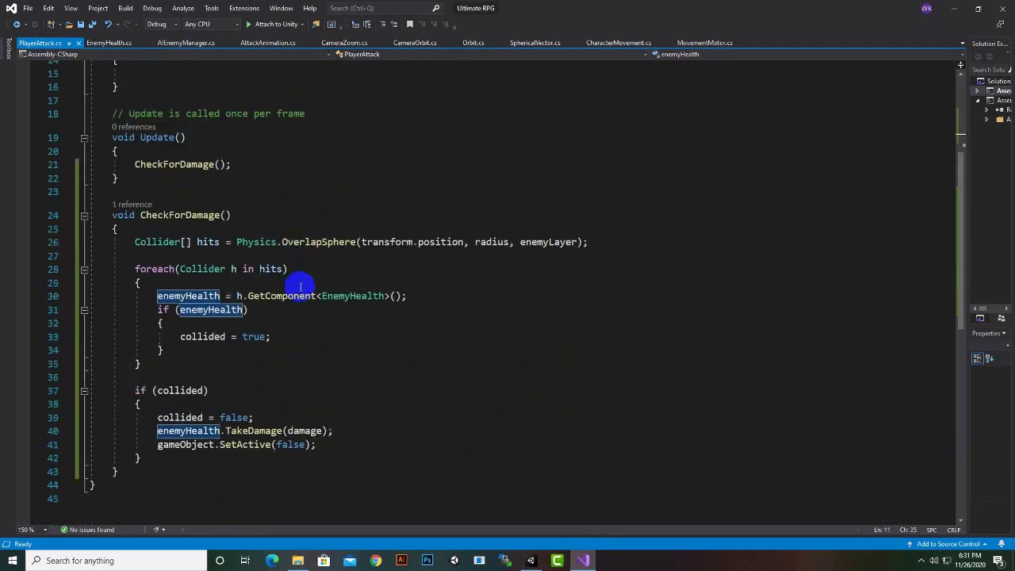
pyautogui.click(262, 418)
# In CharacterMovement.cs, scroll up to Start() and highlight every use of atkPoint
pyautogui.click(615, 45)
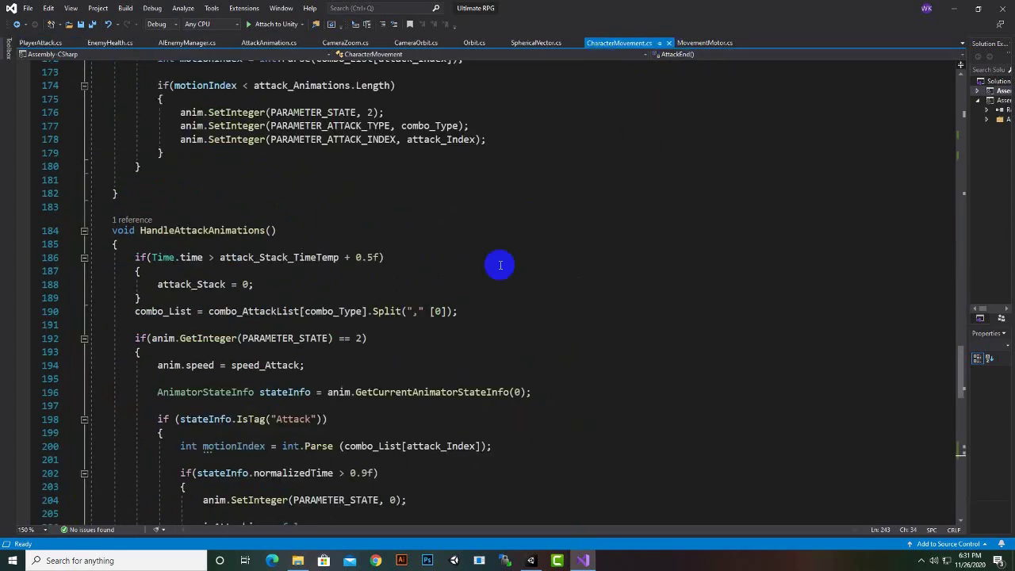
pyautogui.scroll(15, 499, 265)
pyautogui.scroll(7, 499, 265)
pyautogui.scroll(10, 500, 266)
pyautogui.scroll(9, 500, 265)
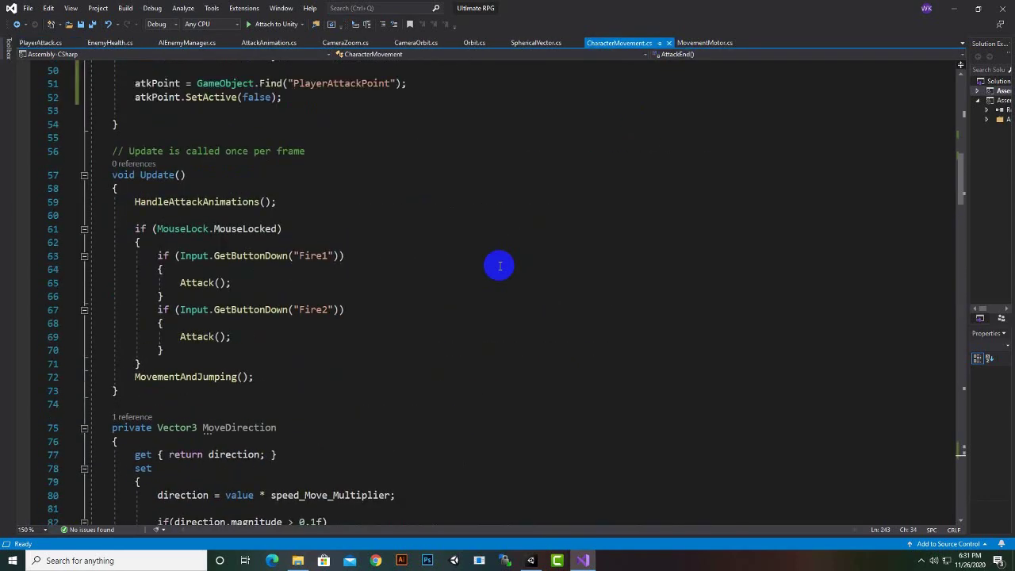
pyautogui.scroll(9, 500, 266)
pyautogui.scroll(6, 500, 266)
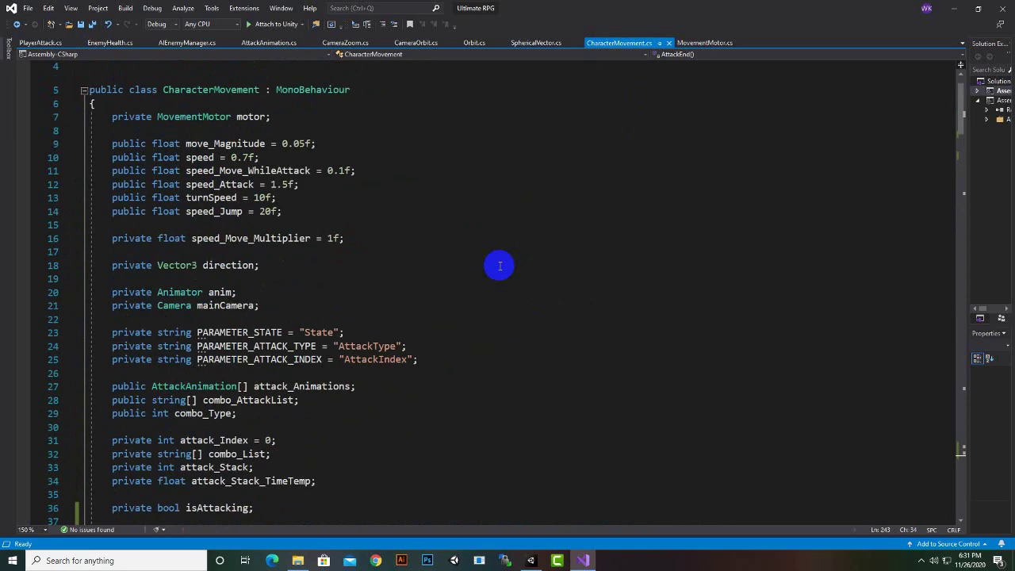
pyautogui.scroll(-6, 499, 266)
pyautogui.click(243, 292)
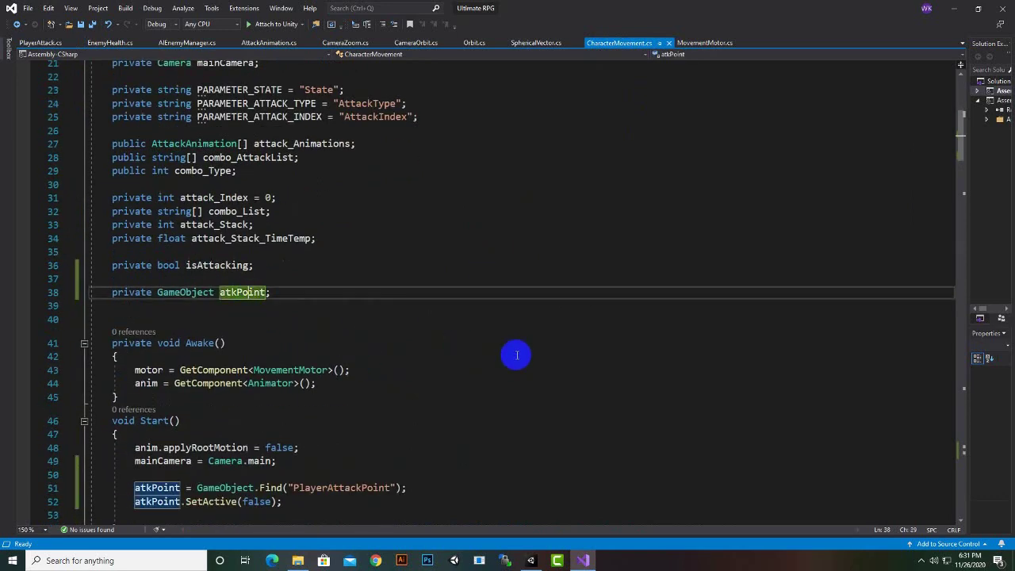
pyautogui.scroll(-9, 515, 355)
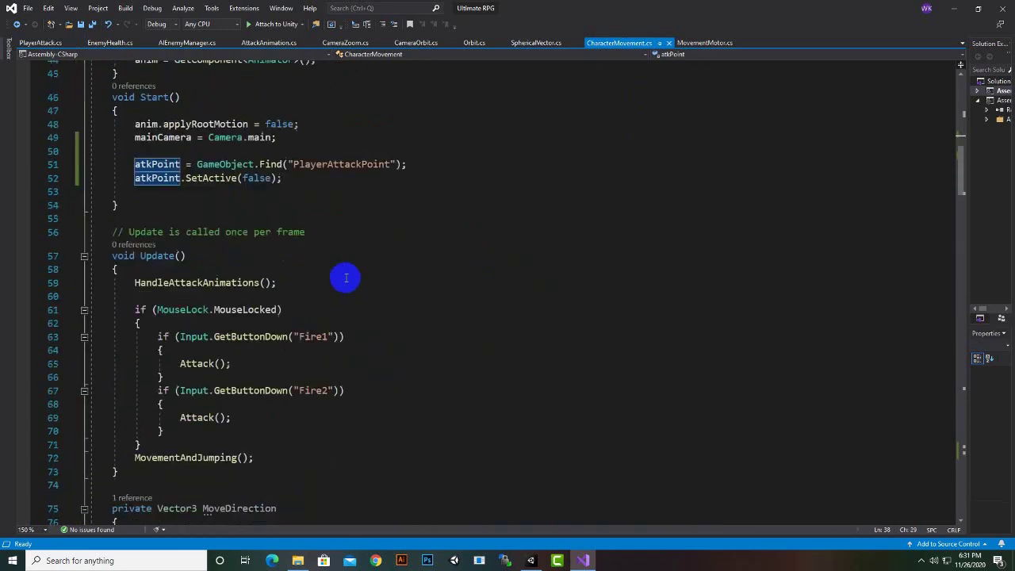
pyautogui.scroll(2, 349, 217)
# Copy the "PlayerAttackPoint" string and minimize Visual Studio
pyautogui.click(350, 206)
pyautogui.moveTo(393, 202); pyautogui.dragTo(329, 205)
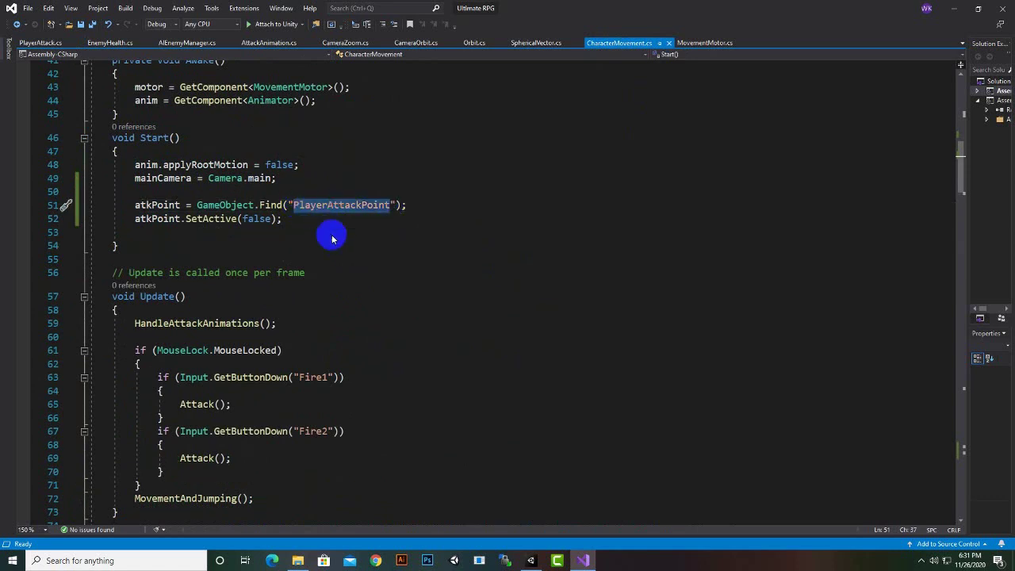
pyautogui.rightClick(321, 205)
pyautogui.click(370, 384)
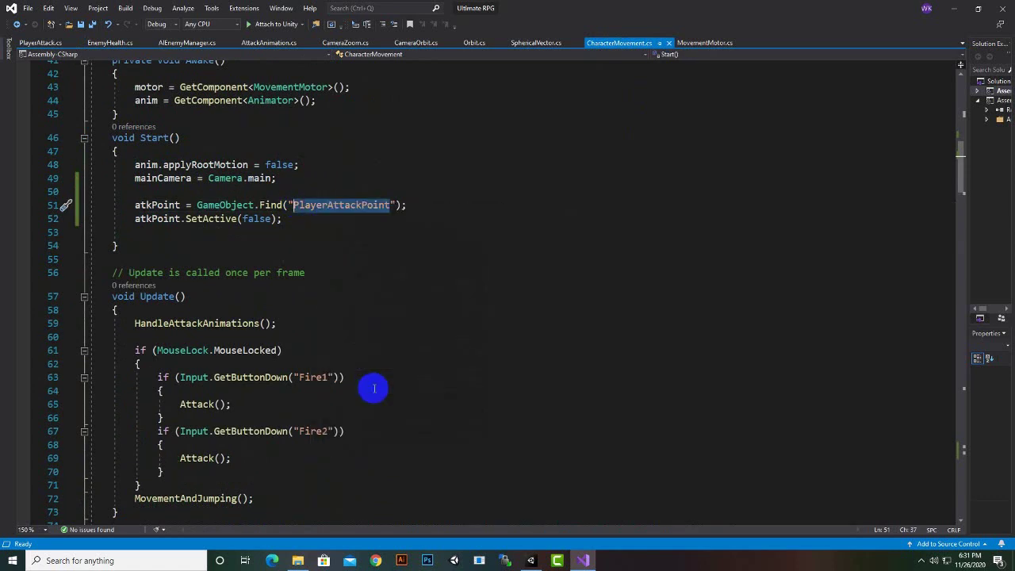
pyautogui.click(583, 561)
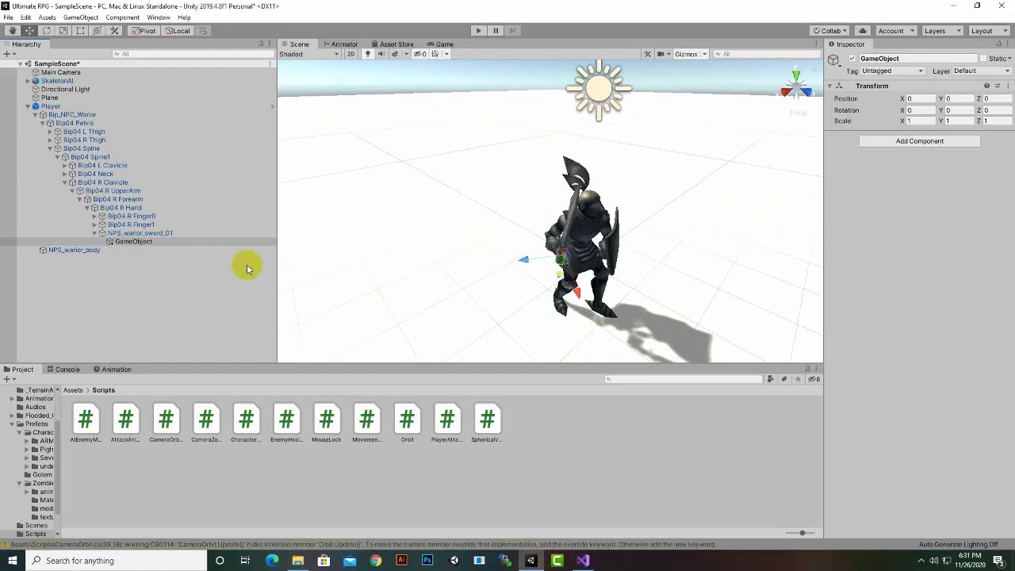
# Rename the sword's empty child to PlayerAttackPoint and frame it in the scene
pyautogui.rightClick(134, 242)
pyautogui.click(164, 273)
pyautogui.write('PlayerAttackPoint')
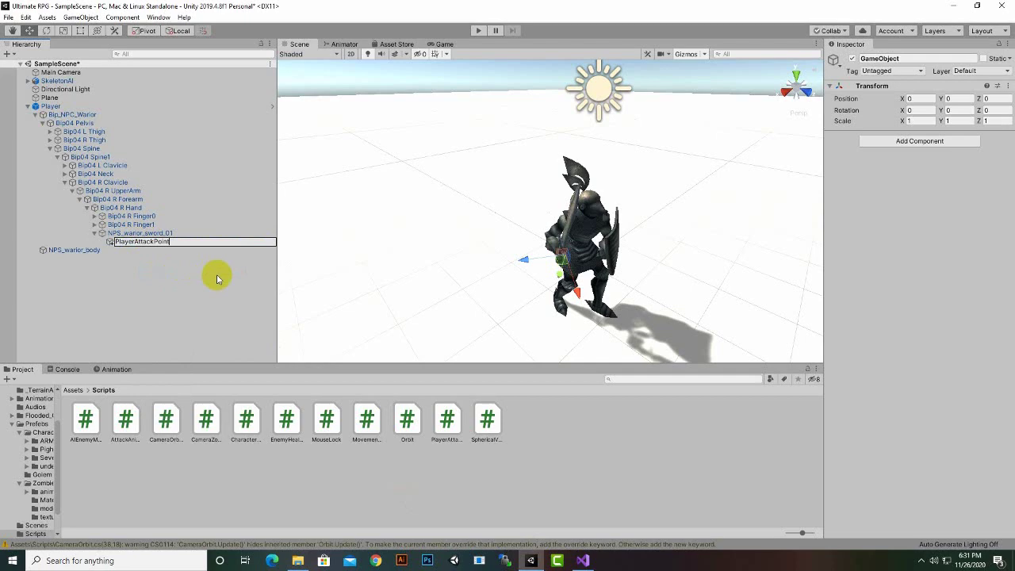
pyautogui.press('Return')
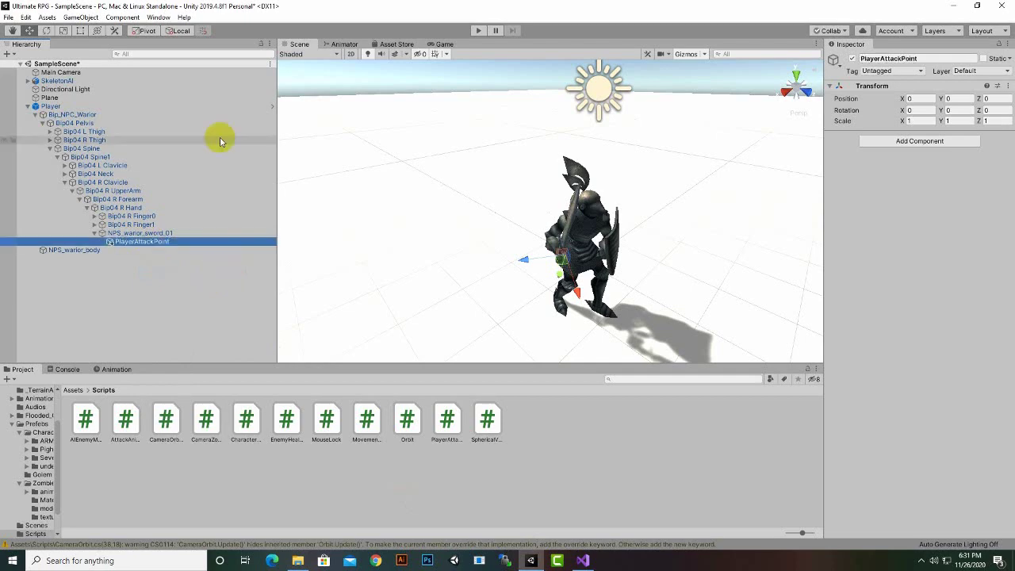
pyautogui.press('f')
# Move PlayerAttackPoint down the blade to Y -0.703, Z 0.07 and reframe the warrior
pyautogui.moveTo(645, 281)
pyautogui.mouseDown(button='middle')
pyautogui.moveTo(637, 236)
pyautogui.moveTo(601, 174)
pyautogui.mouseUp(button='middle')
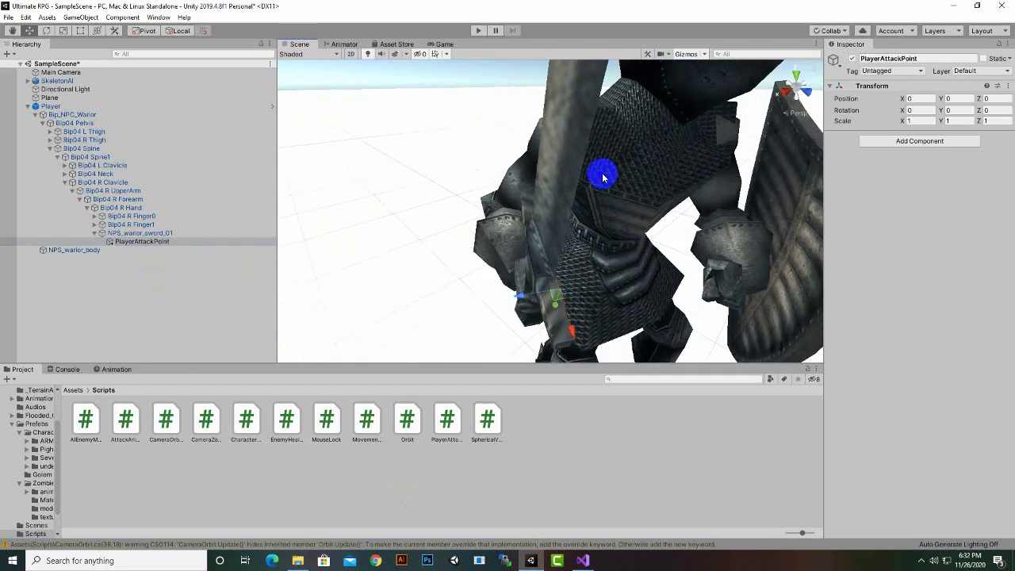
pyautogui.scroll(-5, 617, 272)
pyautogui.scroll(5, 540, 315)
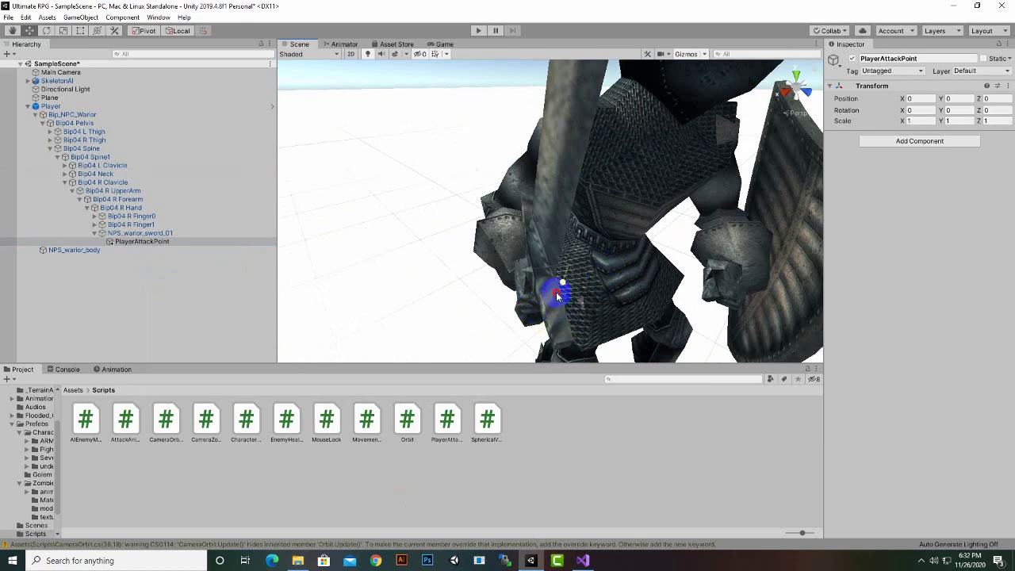
pyautogui.moveTo(558, 296); pyautogui.dragTo(565, 265)
pyautogui.scroll(-5, 560, 262)
pyautogui.scroll(3, 514, 242)
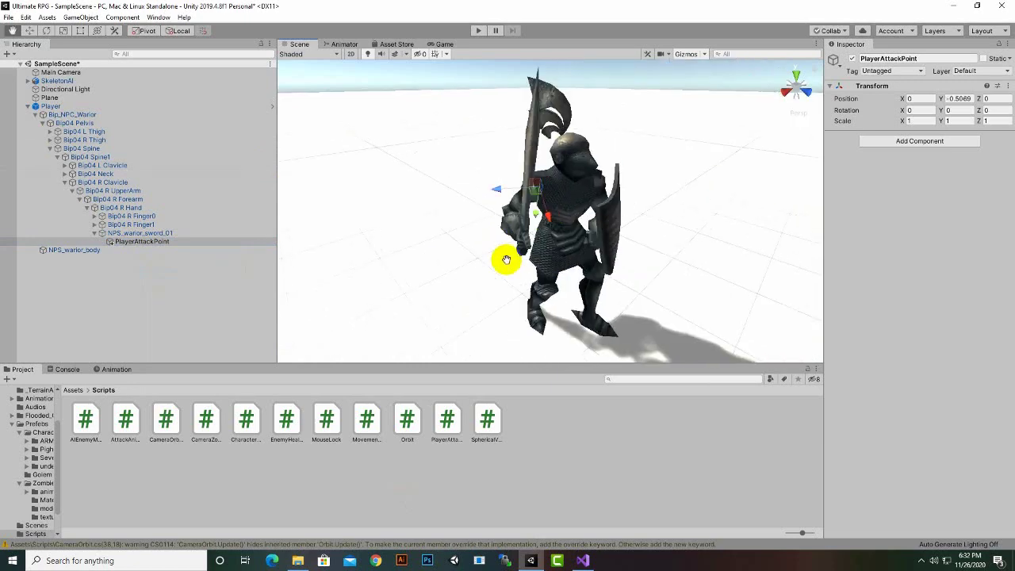
pyautogui.moveTo(483, 211)
pyautogui.mouseDown(button='middle')
pyautogui.moveTo(491, 257)
pyautogui.moveTo(494, 227)
pyautogui.mouseUp(button='middle')
pyautogui.scroll(3, 507, 225)
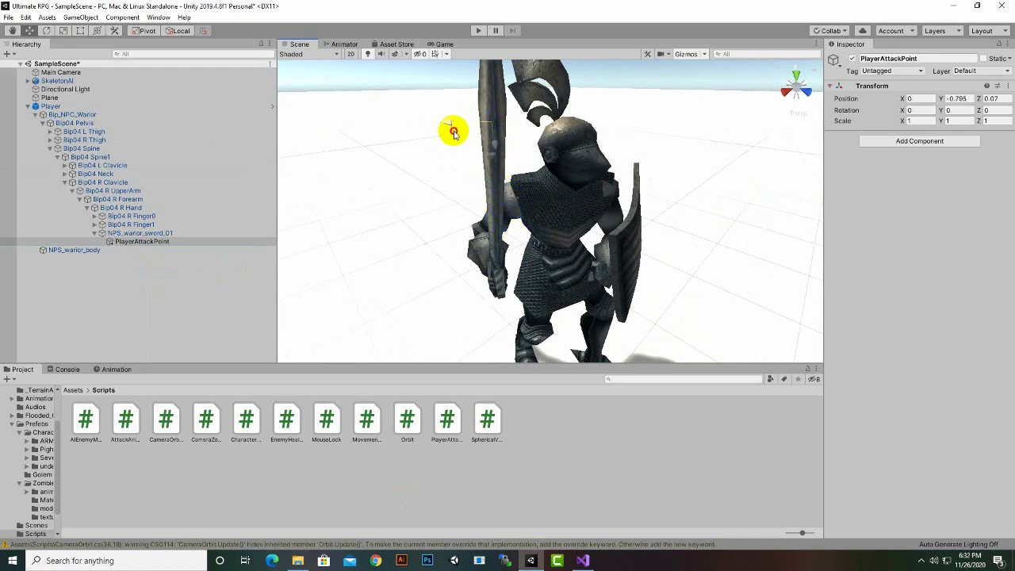
pyautogui.scroll(-5, 454, 133)
pyautogui.moveTo(495, 227)
pyautogui.mouseDown(button='middle')
pyautogui.moveTo(730, 347)
pyautogui.moveTo(445, 279)
pyautogui.mouseUp(button='middle')
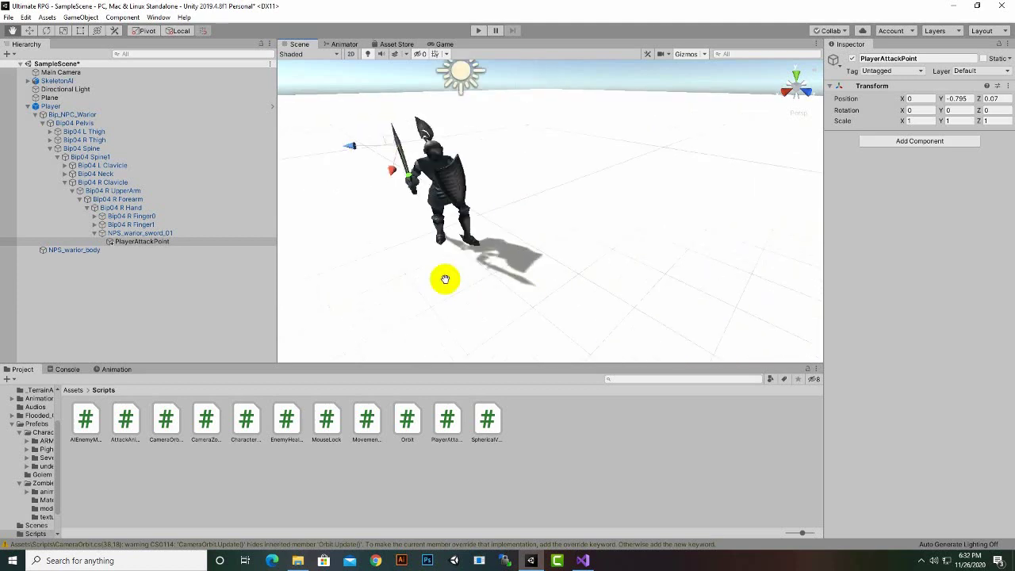
pyautogui.scroll(2, 412, 162)
pyautogui.moveTo(419, 169); pyautogui.dragTo(493, 204, button='middle')
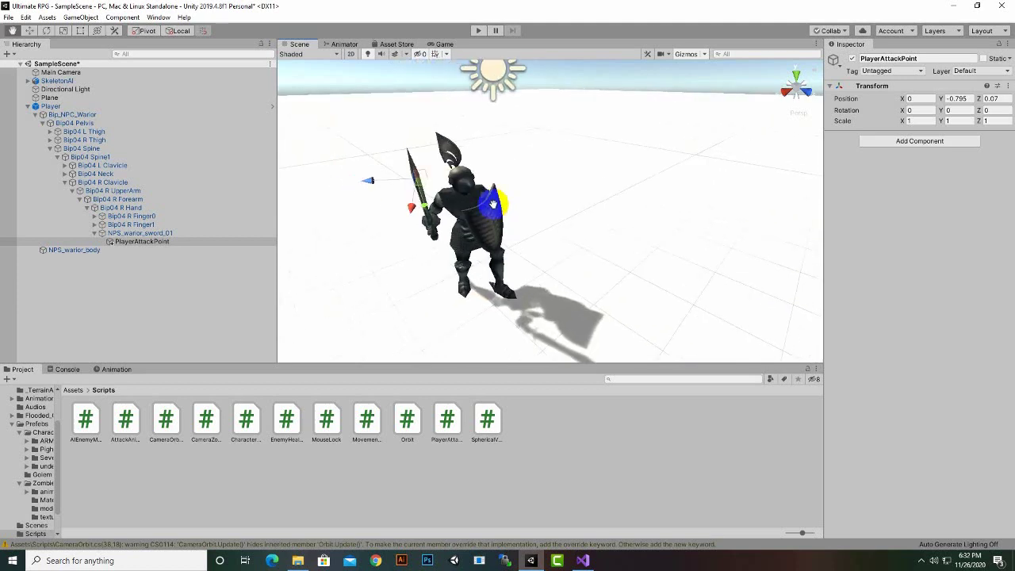
pyautogui.keyDown('alt'); pyautogui.moveTo(492, 204); pyautogui.dragTo(449, 200); pyautogui.keyUp('alt')
pyautogui.moveTo(437, 212); pyautogui.dragTo(805, 329, button='middle')
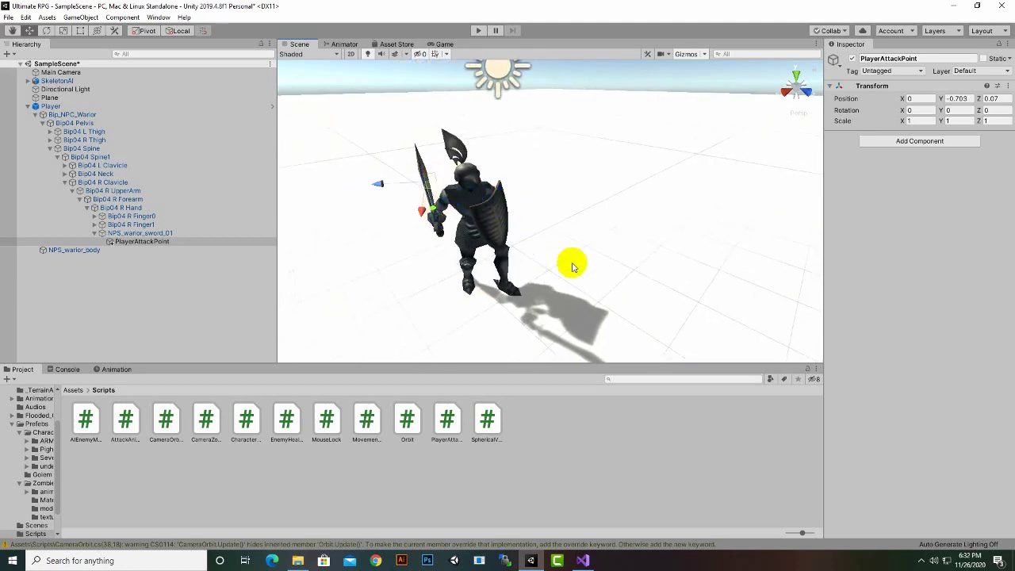
pyautogui.keyDown('alt'); pyautogui.moveTo(737, 284); pyautogui.dragTo(716, 307); pyautogui.keyUp('alt')
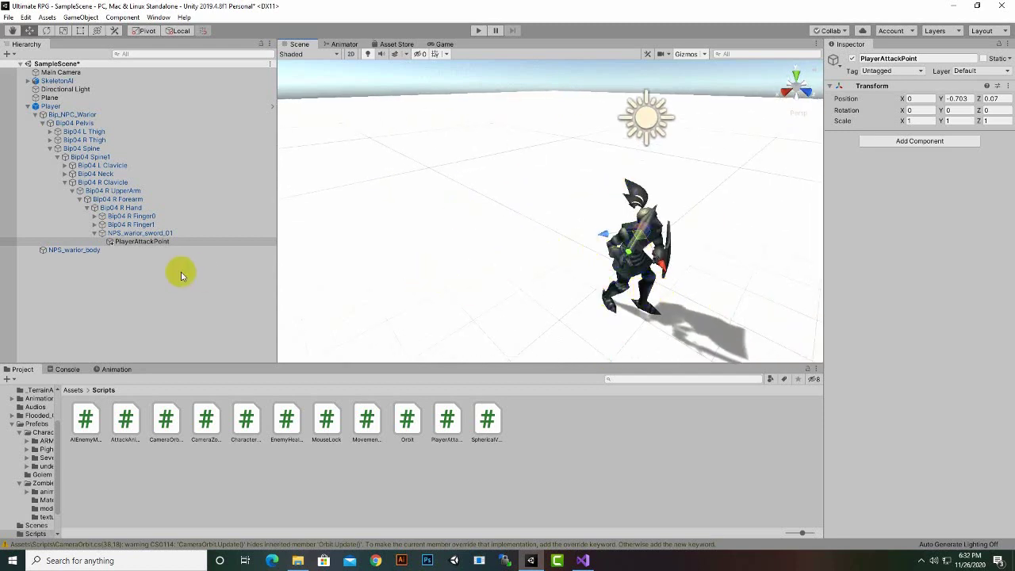
# Add the PlayerAttack script to PlayerAttackPoint, leaving Enemy Layer at Nothing with Damage 1, Radius 0.3
pyautogui.click(157, 243)
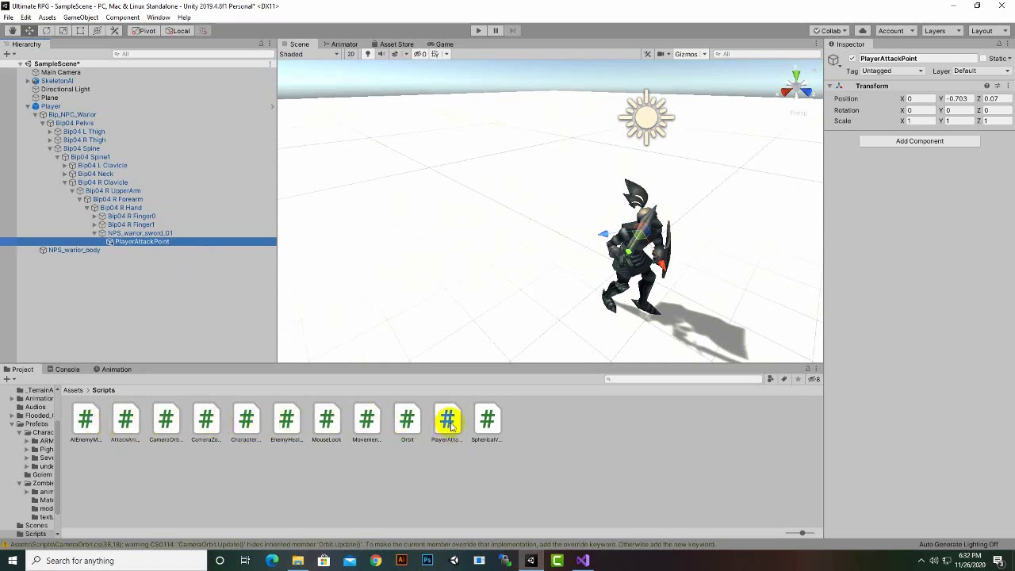
pyautogui.moveTo(447, 423)
pyautogui.mouseDown()
pyautogui.moveTo(1012, 277)
pyautogui.moveTo(992, 283)
pyautogui.mouseUp()
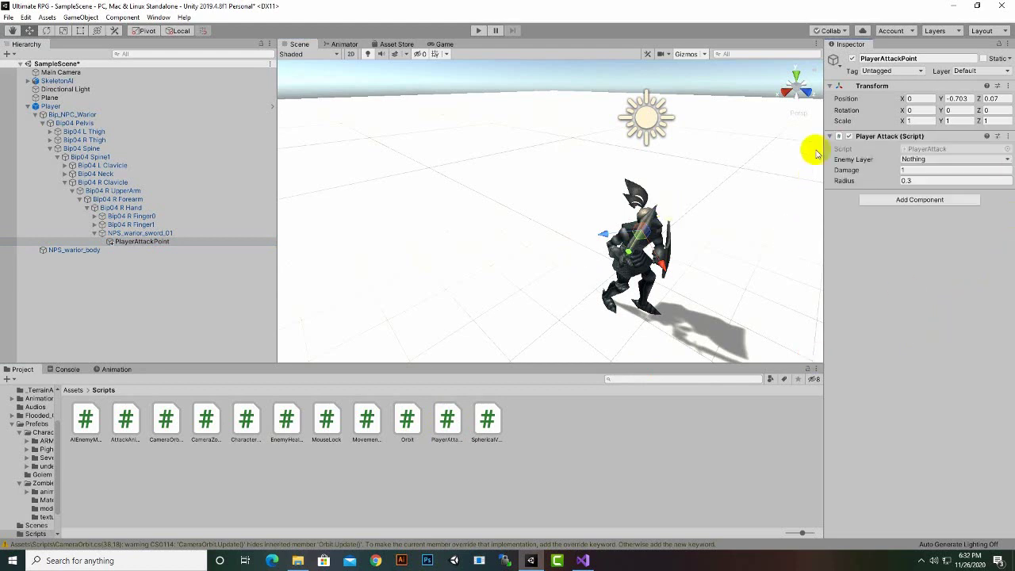
pyautogui.click(941, 159)
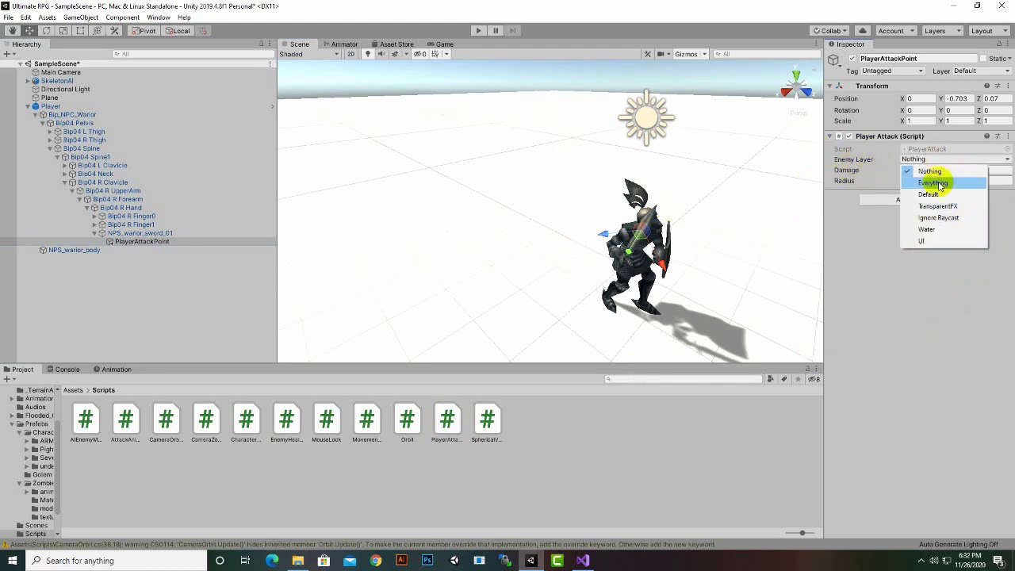
pyautogui.click(885, 292)
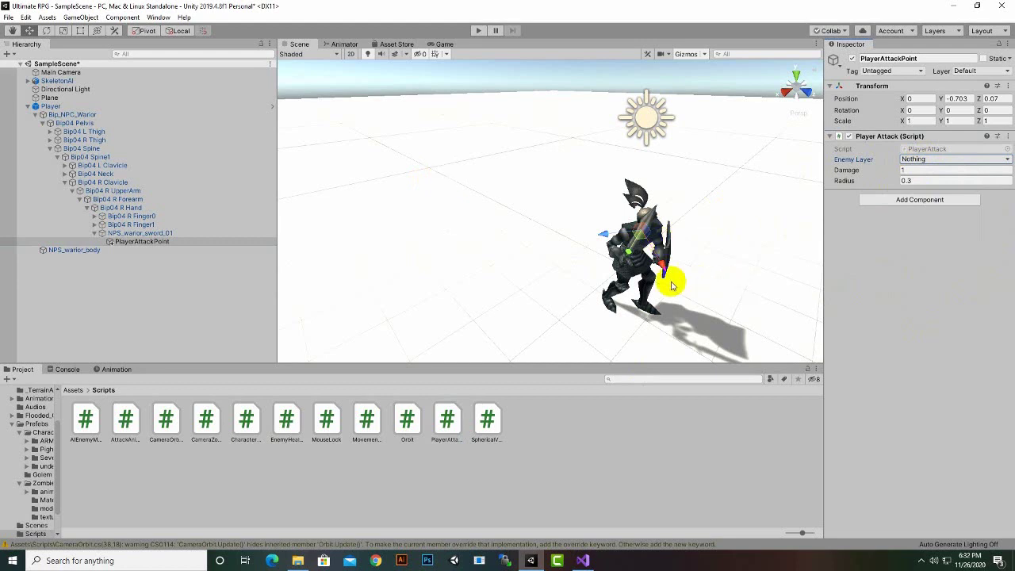
pyautogui.moveTo(723, 254); pyautogui.dragTo(714, 252, button='middle')
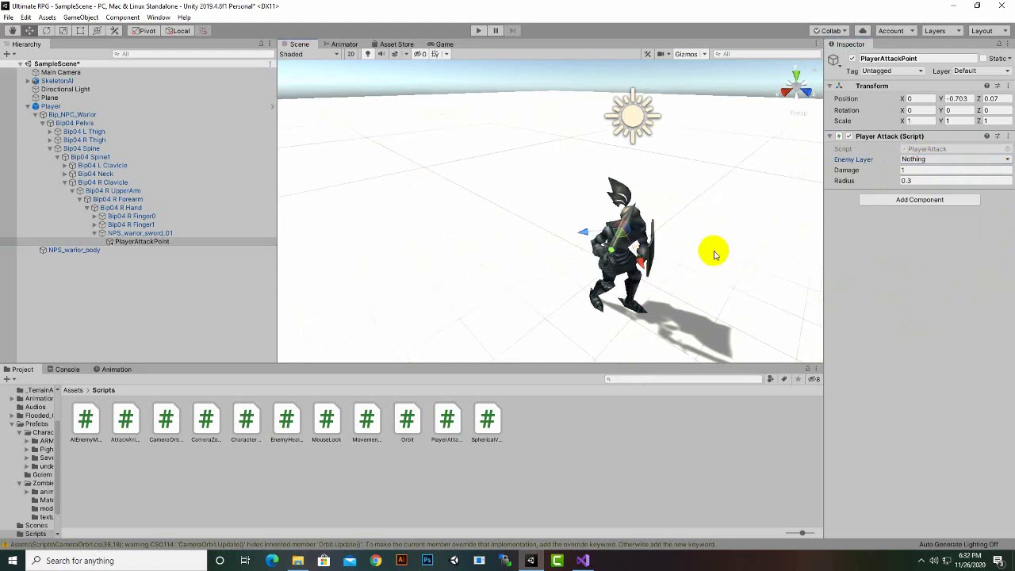
# Create User Layer 8 named Enemy in the Tags and Layers settings
pyautogui.click(48, 81)
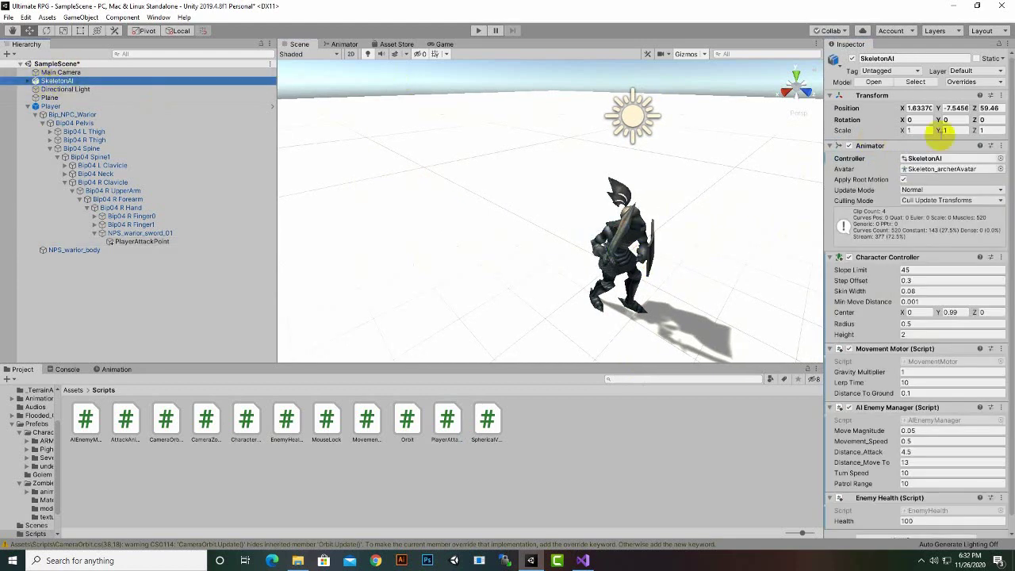
pyautogui.click(878, 61)
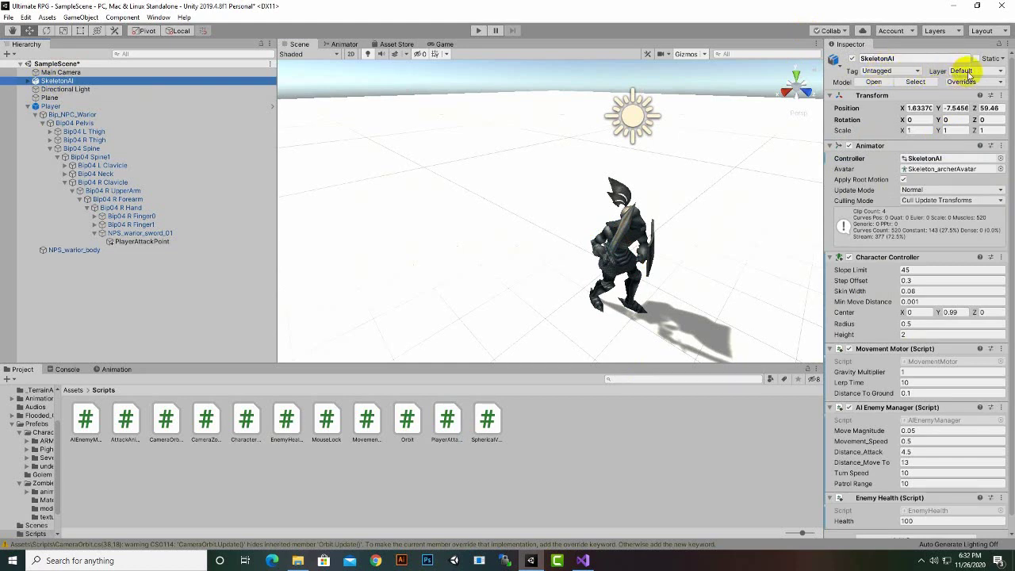
pyautogui.click(900, 70)
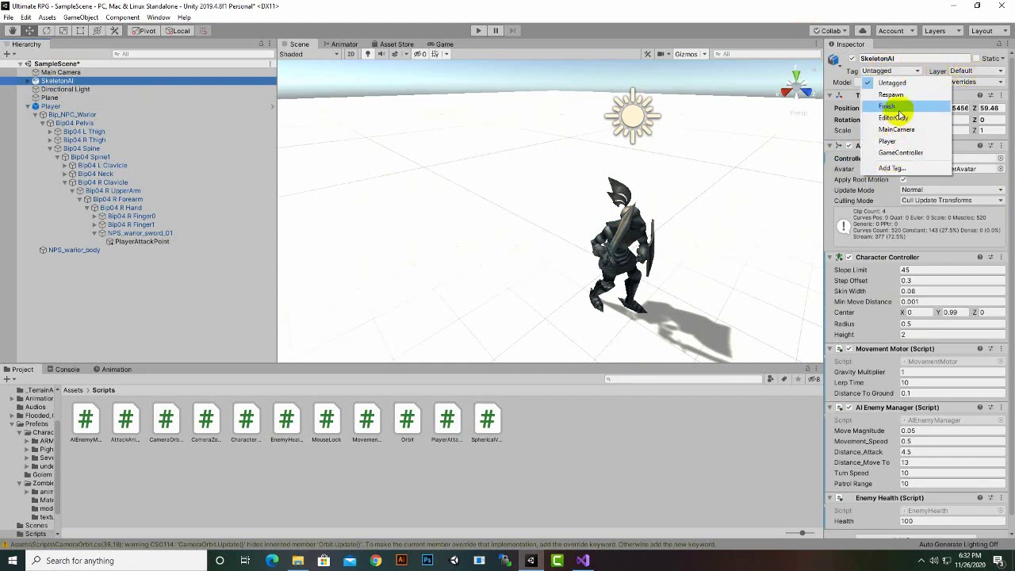
pyautogui.click(974, 72)
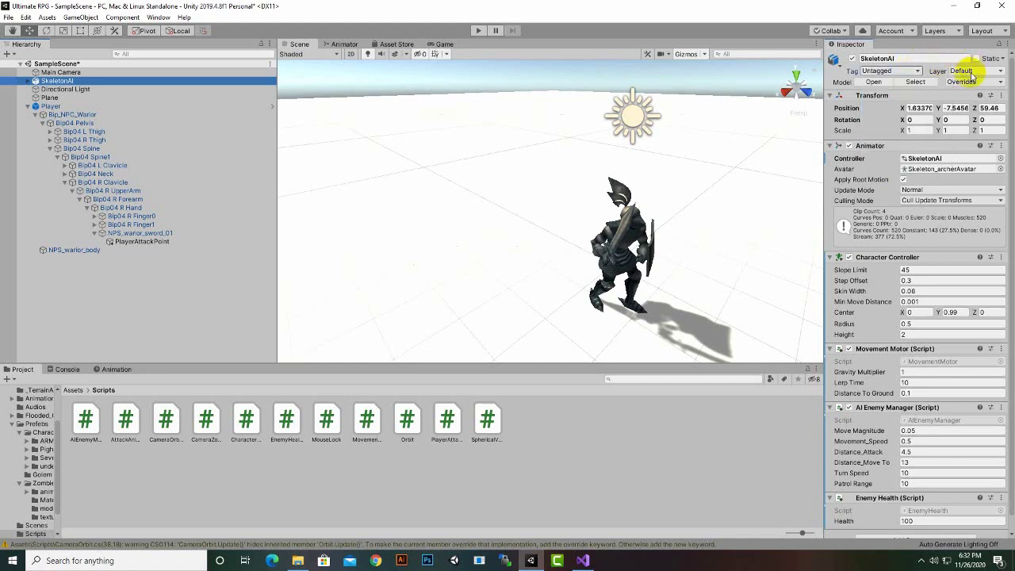
pyautogui.click(962, 71)
pyautogui.click(948, 143)
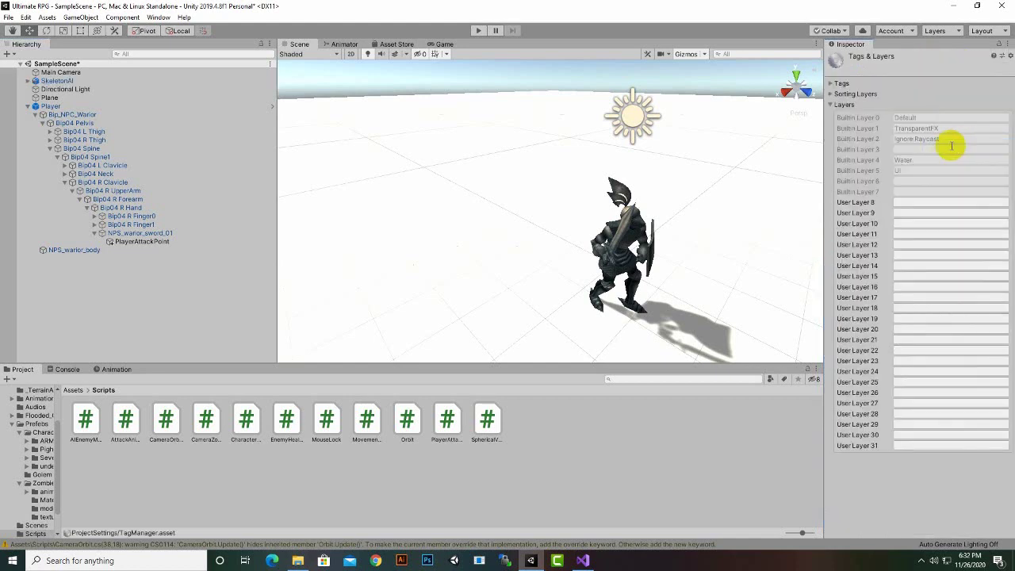
pyautogui.click(987, 202)
pyautogui.write('Enemy')
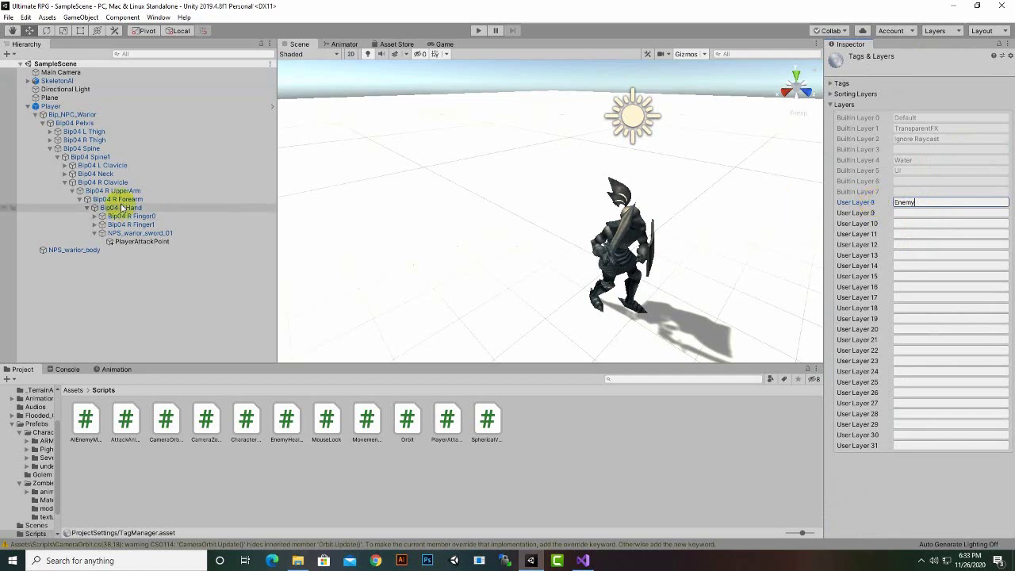
# Put SkeletonAI on the Enemy layer for this object only, not its children
pyautogui.click(79, 80)
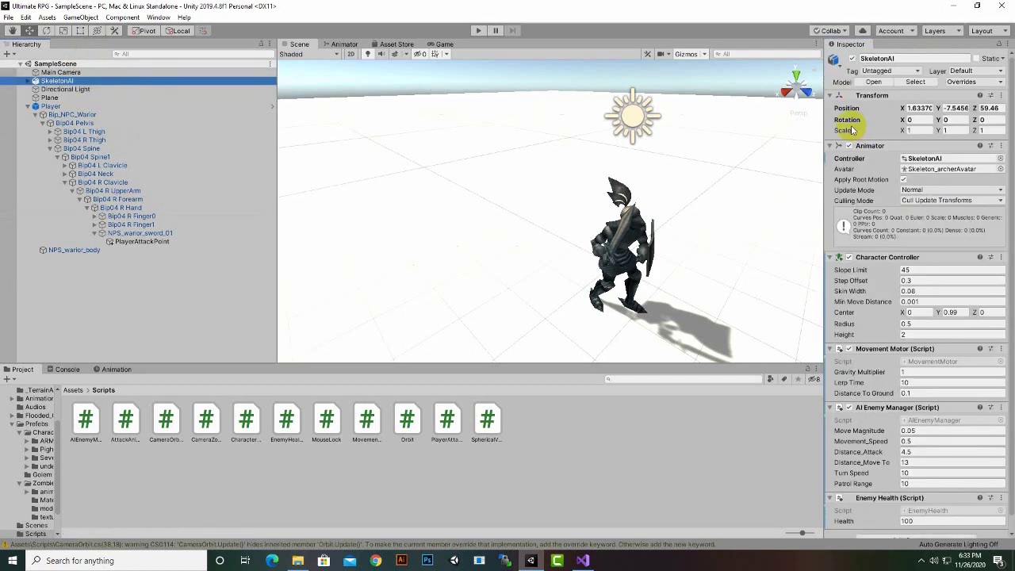
pyautogui.click(988, 73)
pyautogui.click(966, 144)
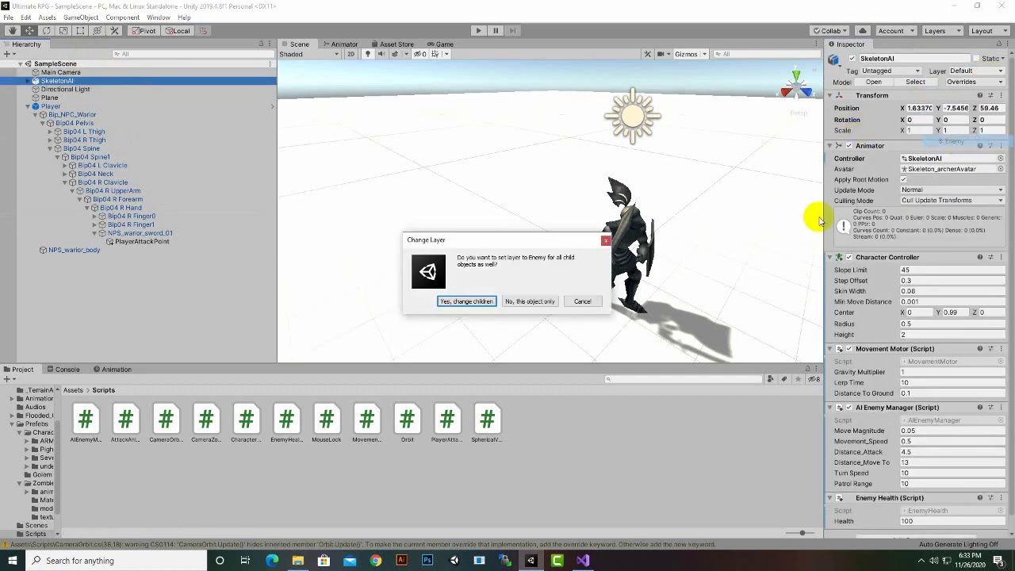
pyautogui.click(522, 303)
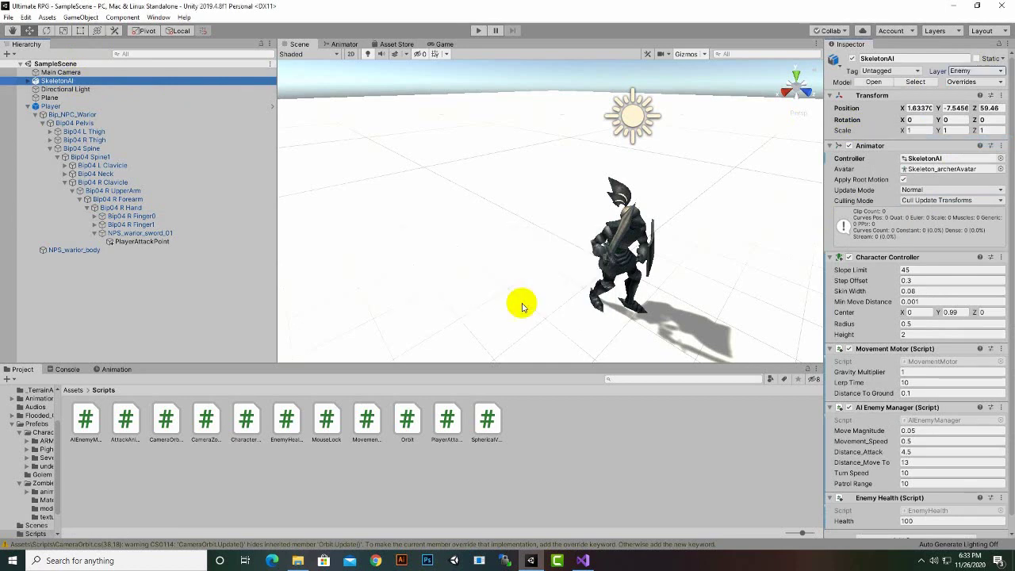
pyautogui.click(70, 80)
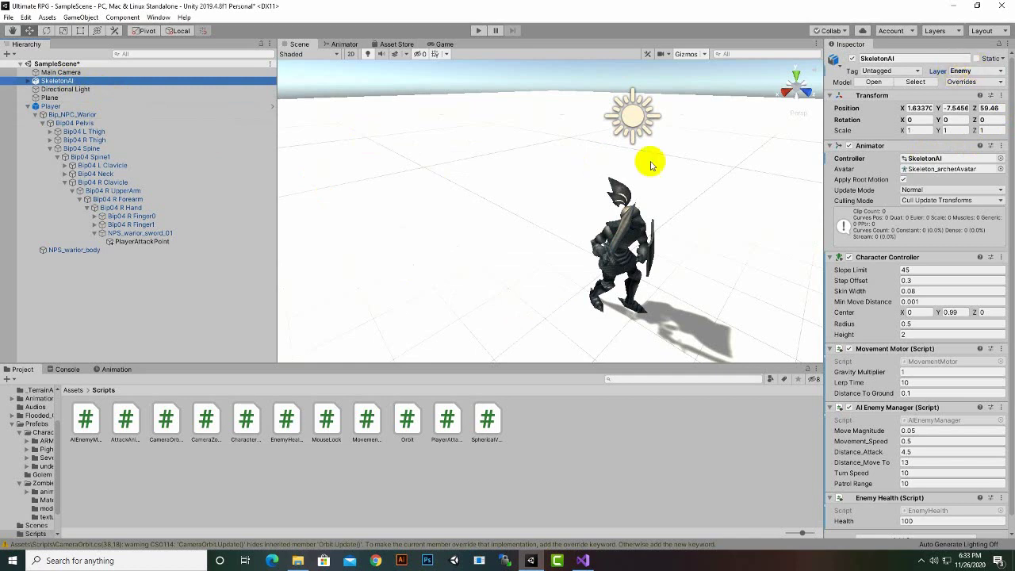
# Change PlayerAttackPoint's Player Attack Enemy Layer from Nothing to Enemy
pyautogui.click(143, 243)
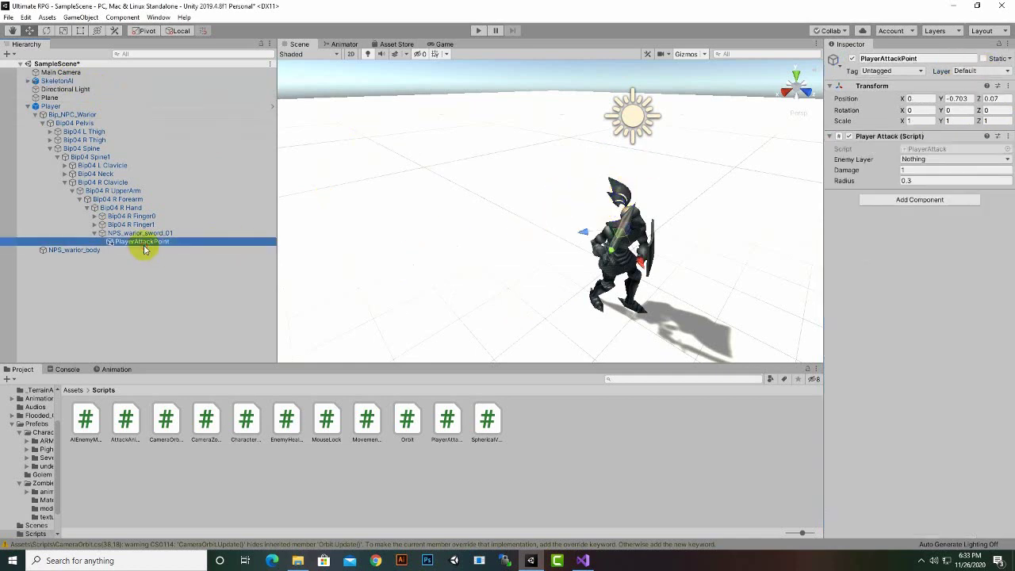
pyautogui.click(940, 159)
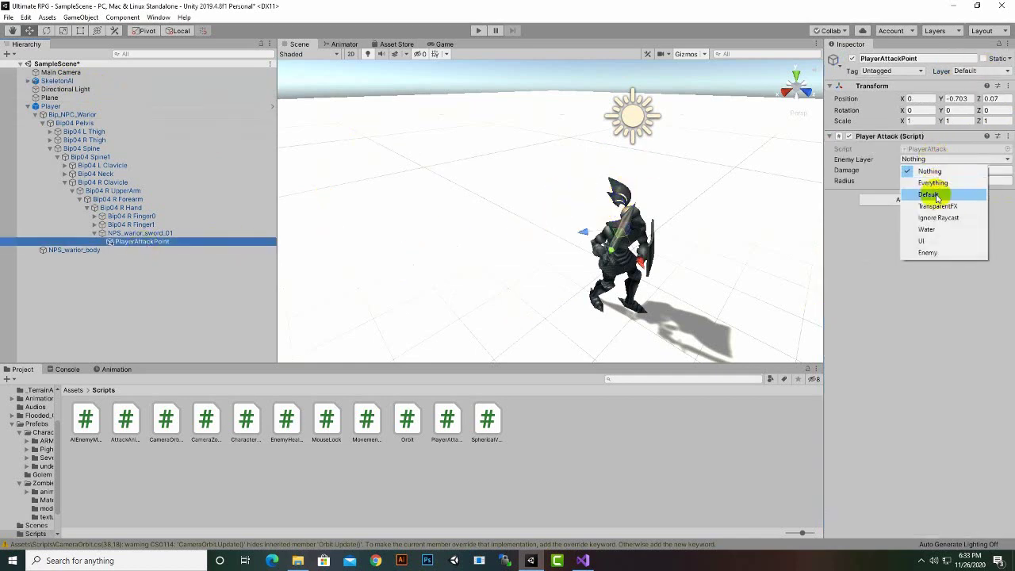
pyautogui.click(942, 252)
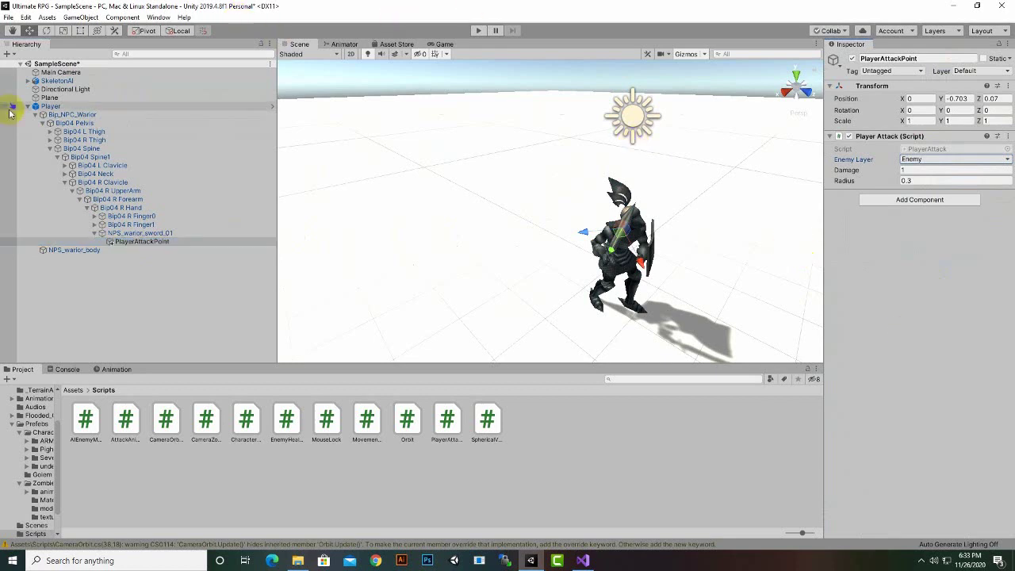
pyautogui.click(38, 81)
pyautogui.scroll(-2, 880, 400)
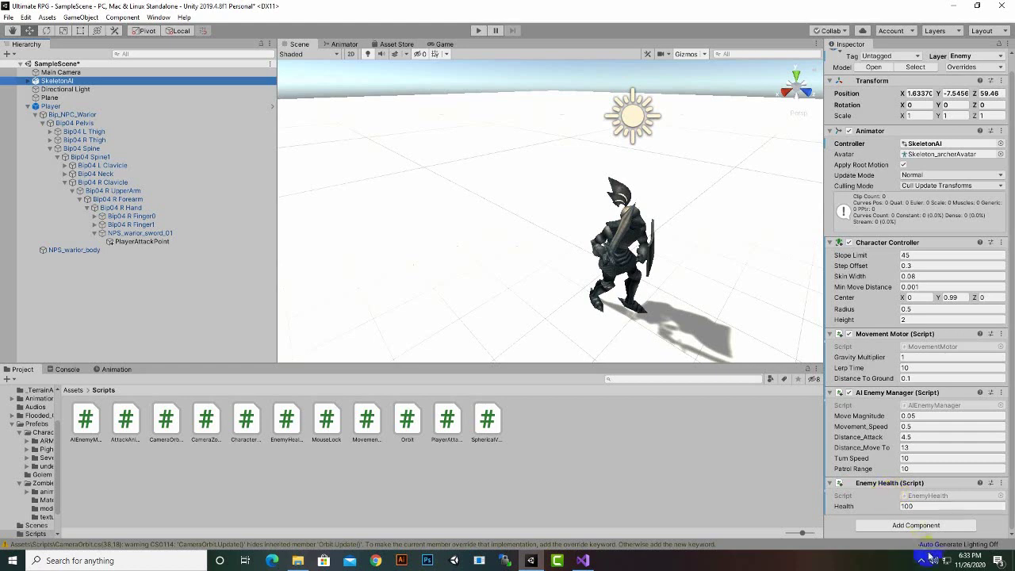
pyautogui.click(906, 436)
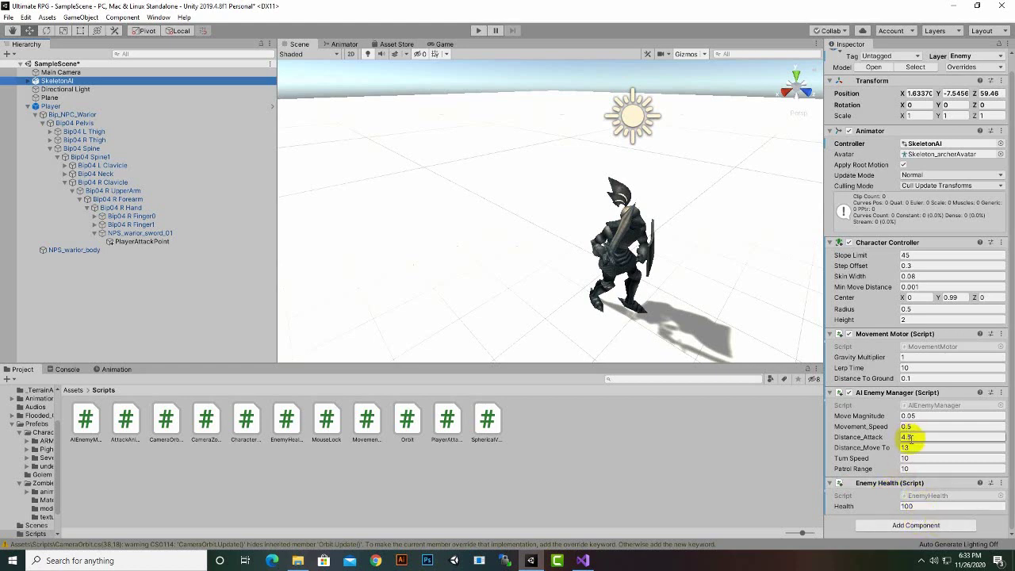
pyautogui.press('Return')
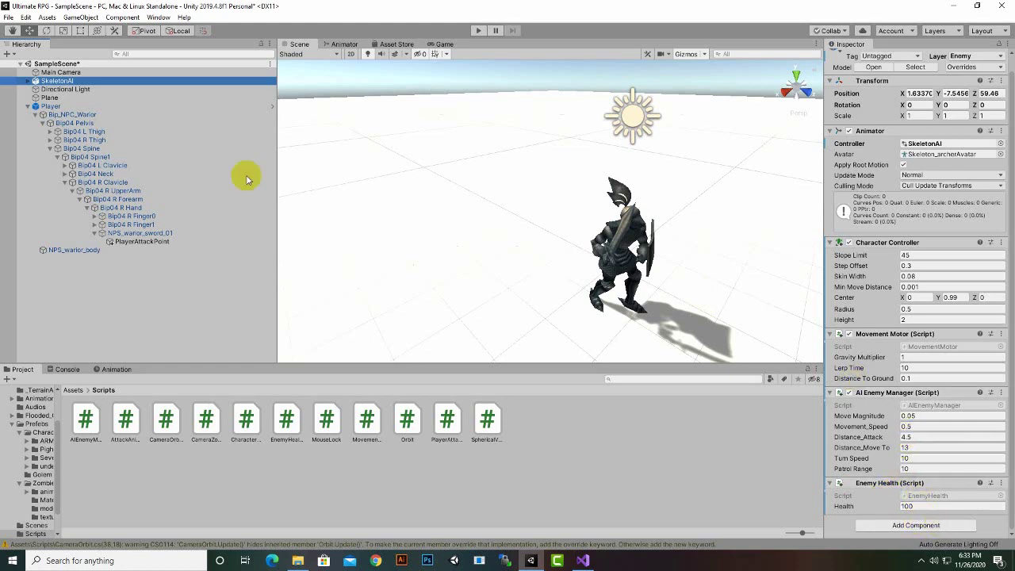
pyautogui.click(89, 106)
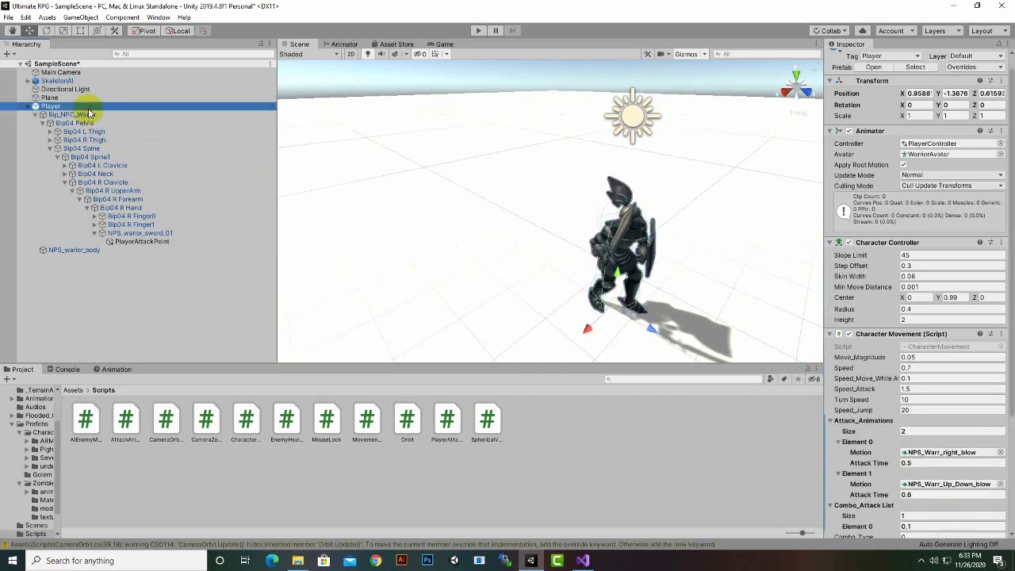
# Load the Player's NPS_Warr_right_blow clip in the Animation window and preview the swing near 0:10
pyautogui.click(116, 370)
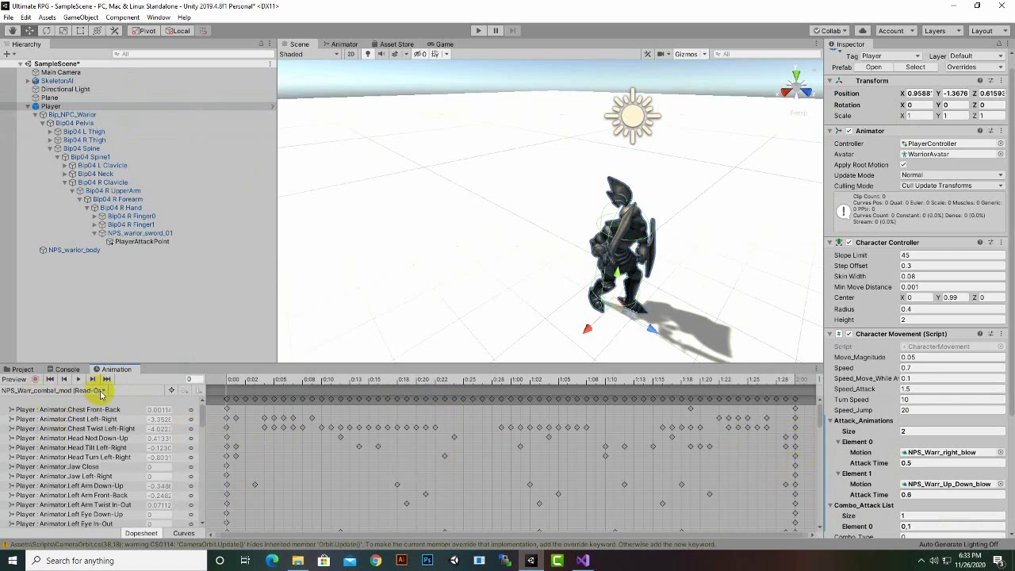
pyautogui.click(103, 392)
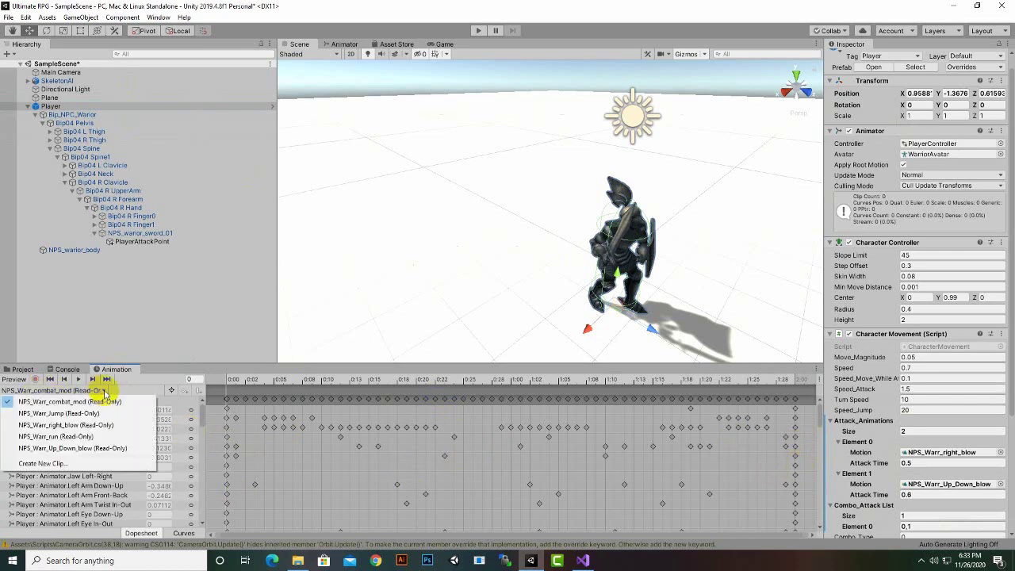
pyautogui.click(86, 425)
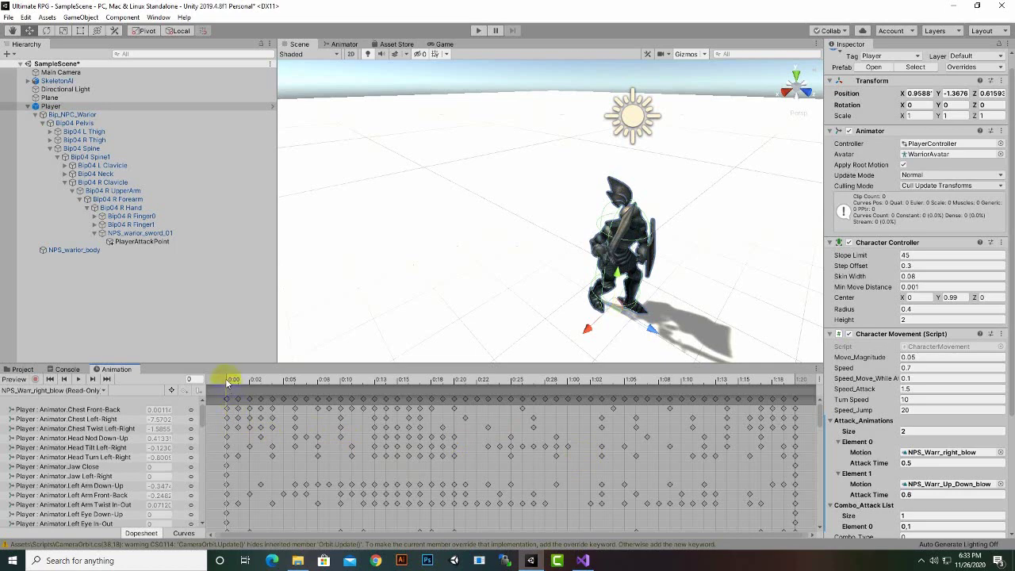
pyautogui.moveTo(231, 384); pyautogui.dragTo(350, 393)
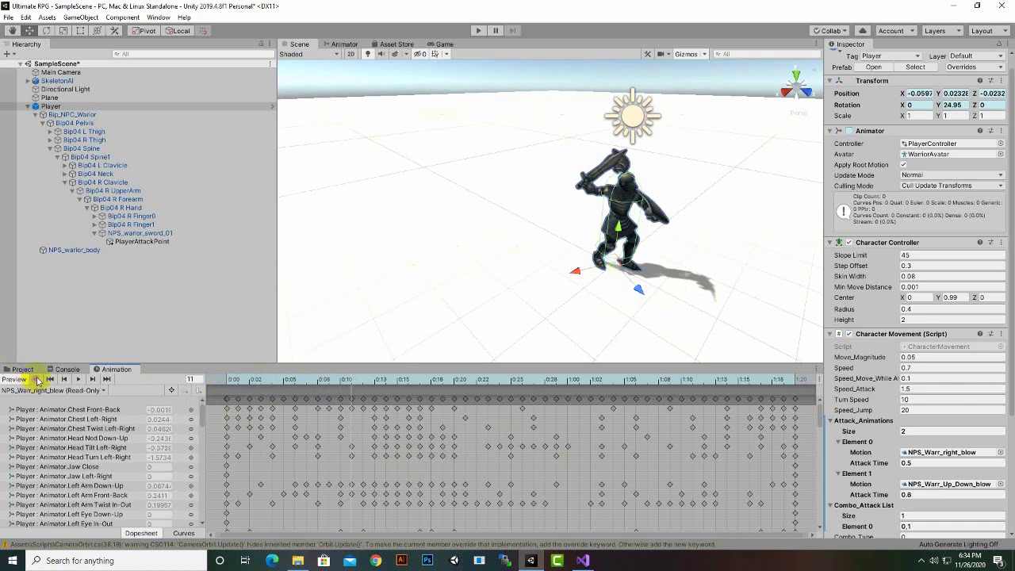
pyautogui.moveTo(338, 393)
pyautogui.mouseDown()
pyautogui.moveTo(354, 405)
pyautogui.moveTo(364, 382)
pyautogui.mouseUp()
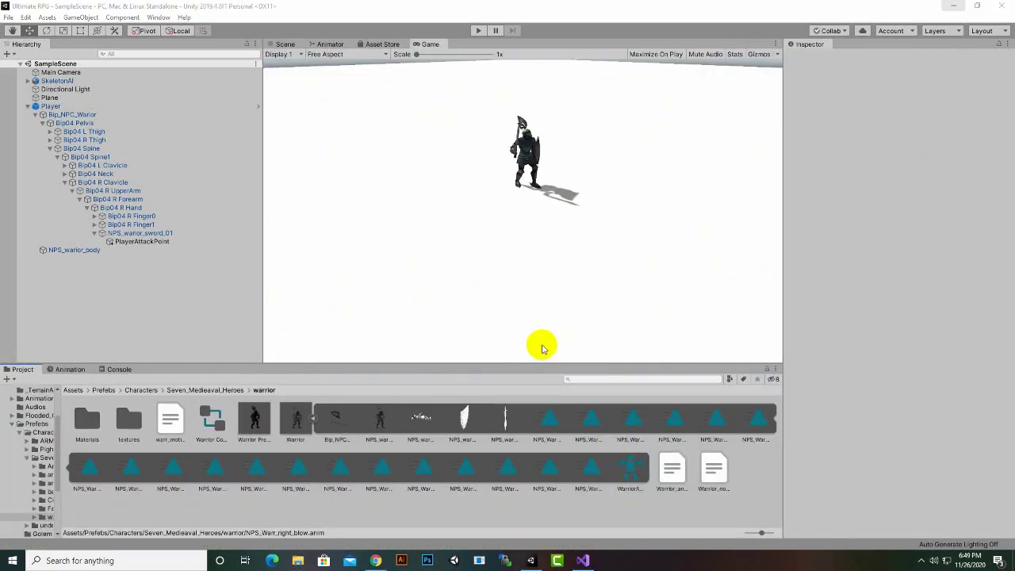
# Inspect the NPS_Warr_Jump clip's keyframes inside the Warrior model
pyautogui.click(449, 415)
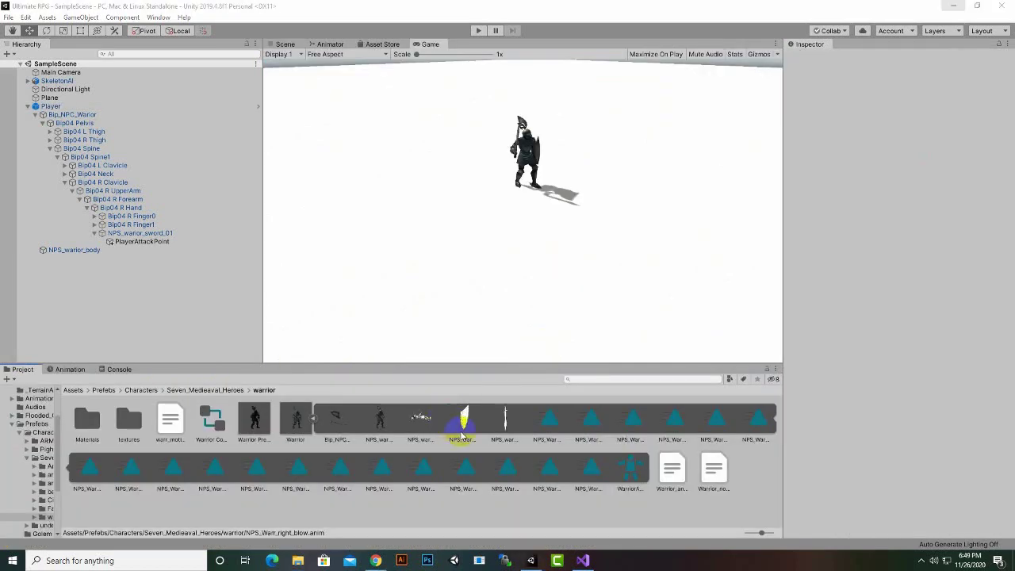
pyautogui.click(250, 480)
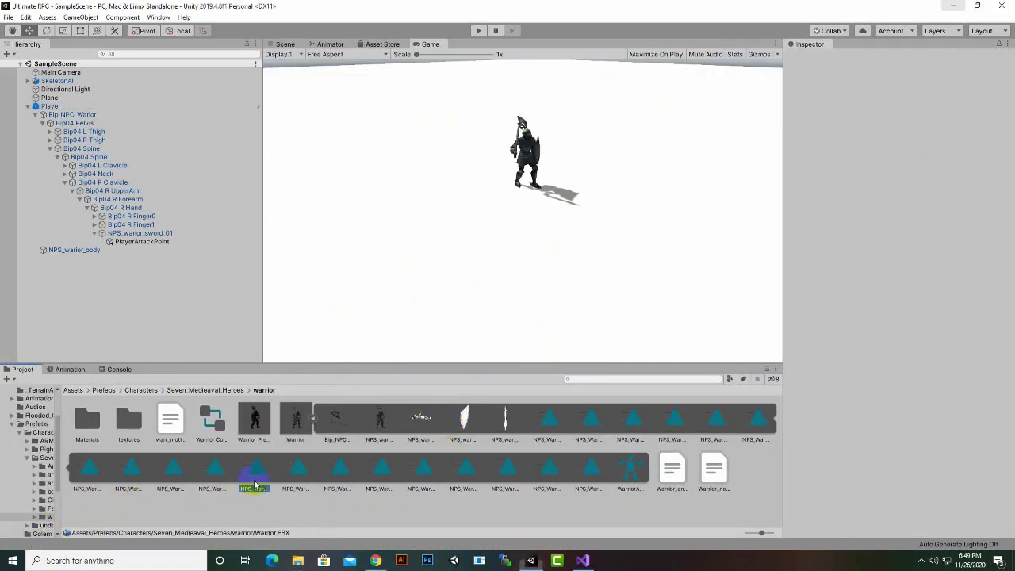
pyautogui.click(73, 370)
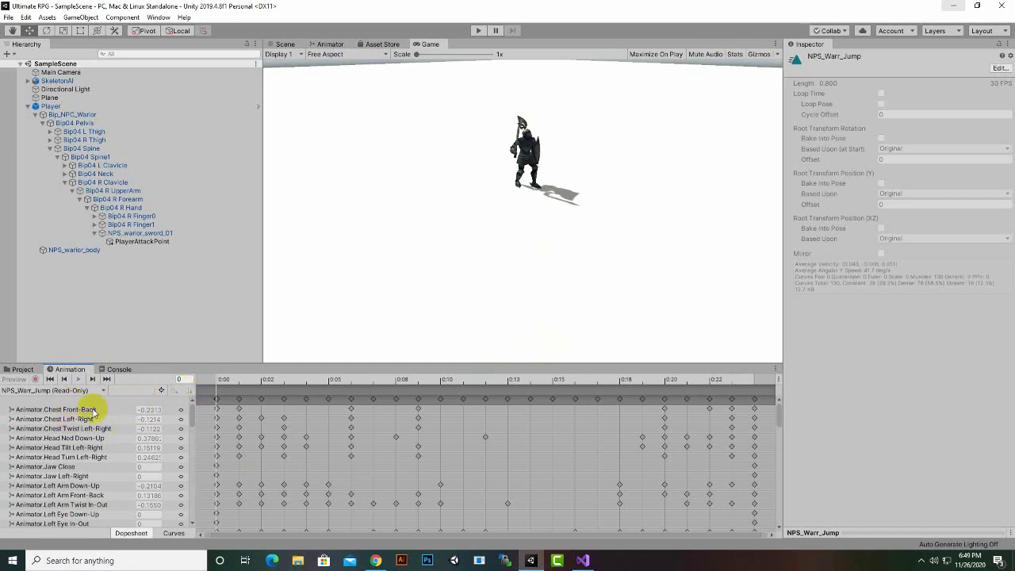
pyautogui.click(21, 369)
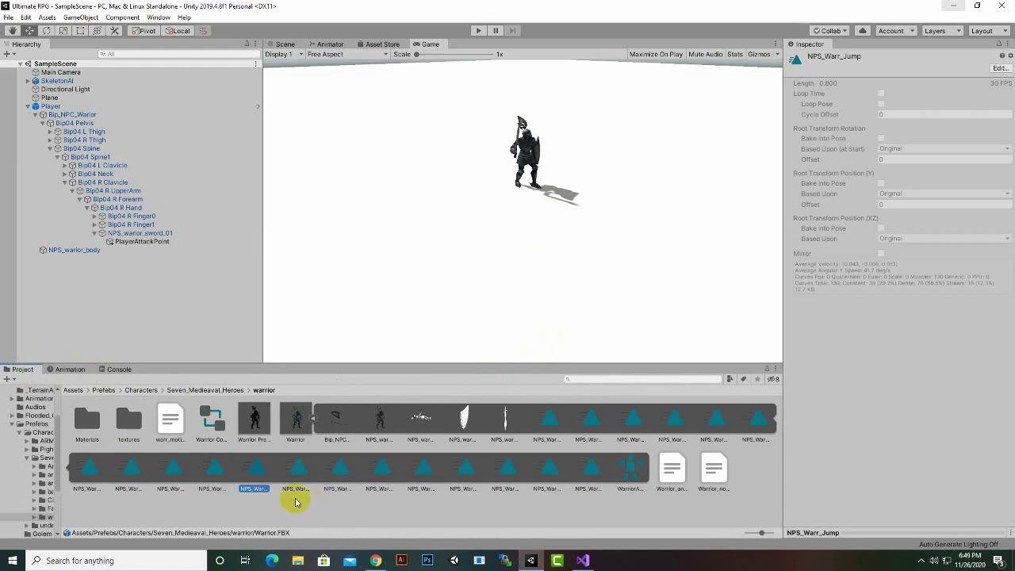
# Duplicate the NPS_Warr_right_blow clip out of the Warrior model with Ctrl+D
pyautogui.click(264, 481)
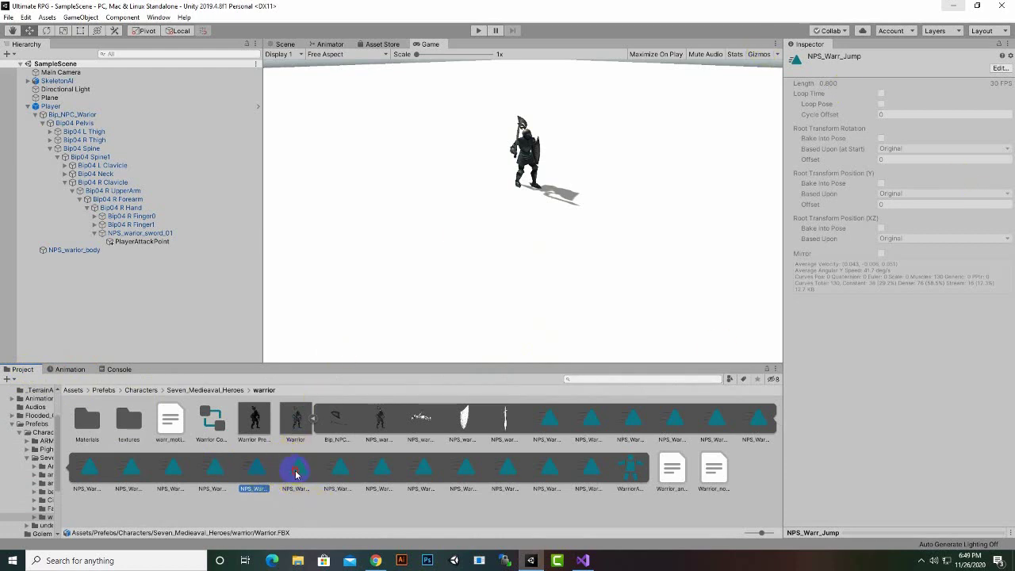
pyautogui.click(296, 473)
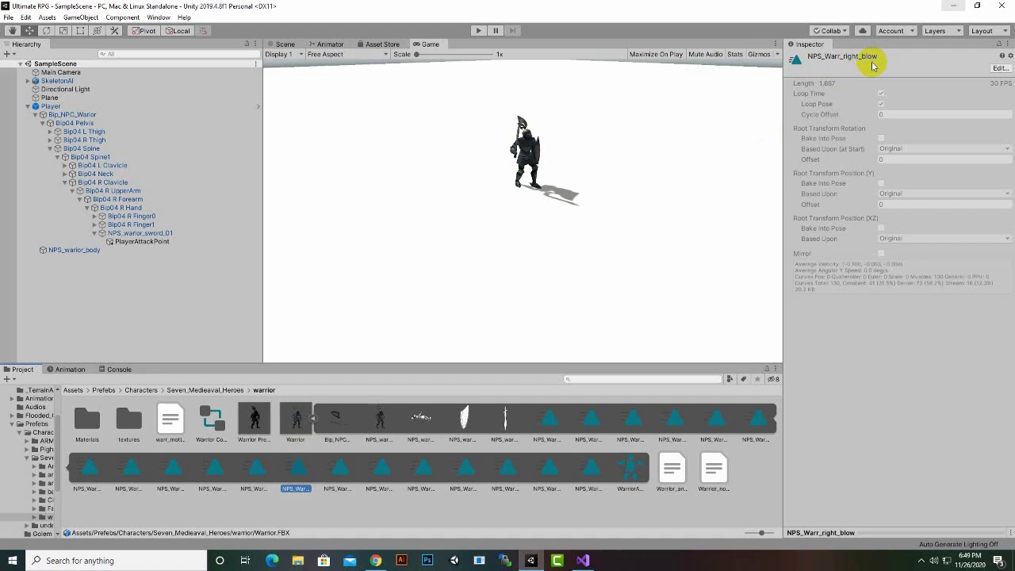
pyautogui.hotkey('ctrl', 'd')
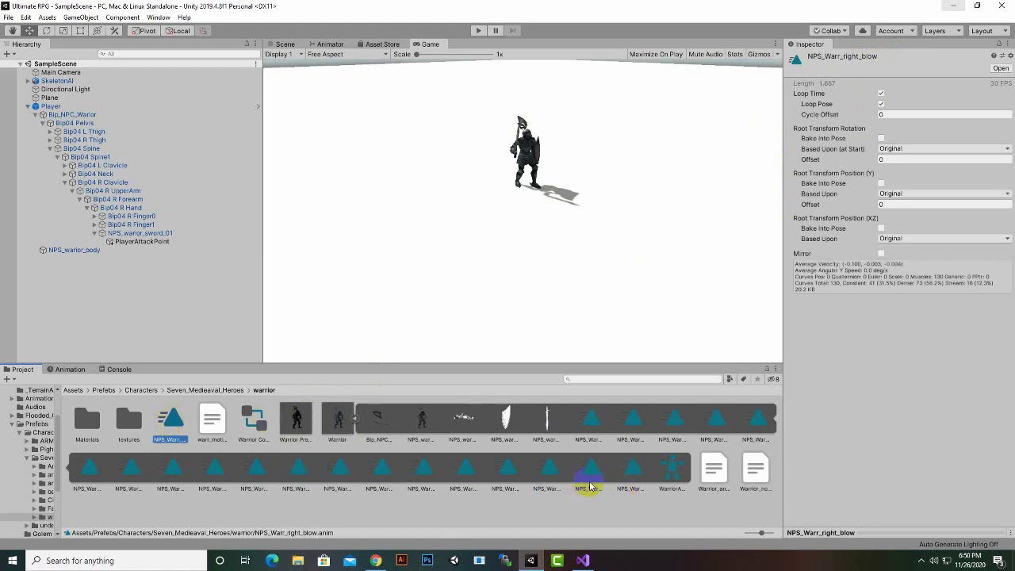
# Duplicate the NPS_Warr_Up_Down_blow clip out of the Warrior model as an editable asset
pyautogui.click(549, 478)
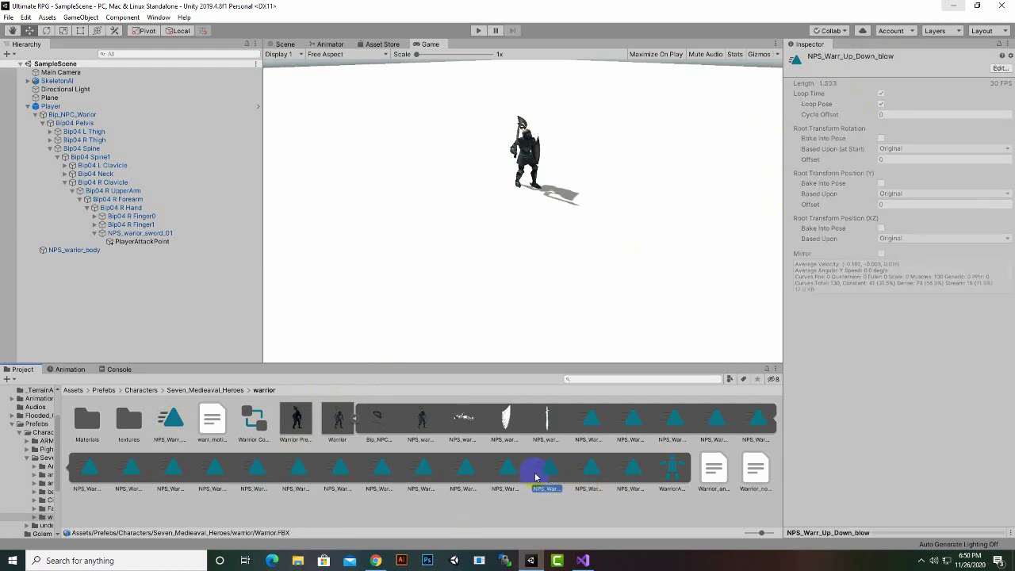
pyautogui.click(510, 474)
pyautogui.click(550, 471)
pyautogui.click(584, 471)
pyautogui.click(543, 474)
pyautogui.hotkey('ctrl', 'd')
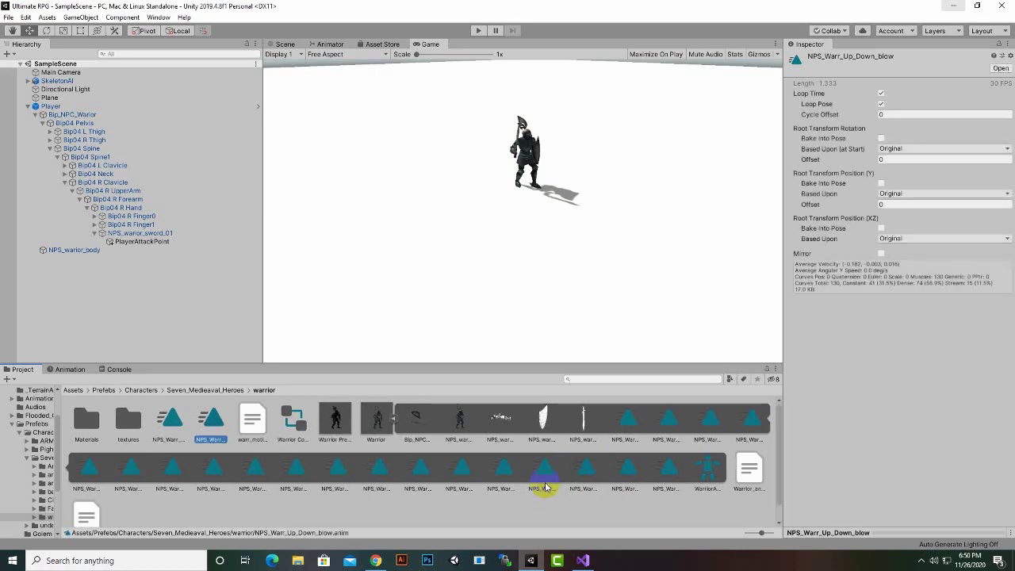
# Preview the copied NPS_Warr_right_blow clip up to frame 28, then select the Player object
pyautogui.click(396, 422)
pyautogui.click(163, 422)
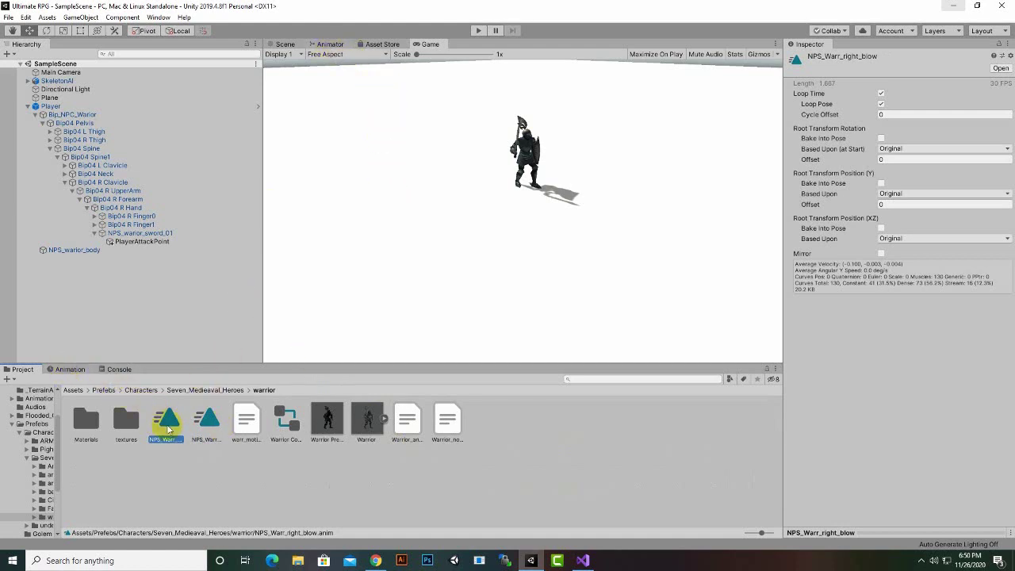
pyautogui.doubleClick(161, 425)
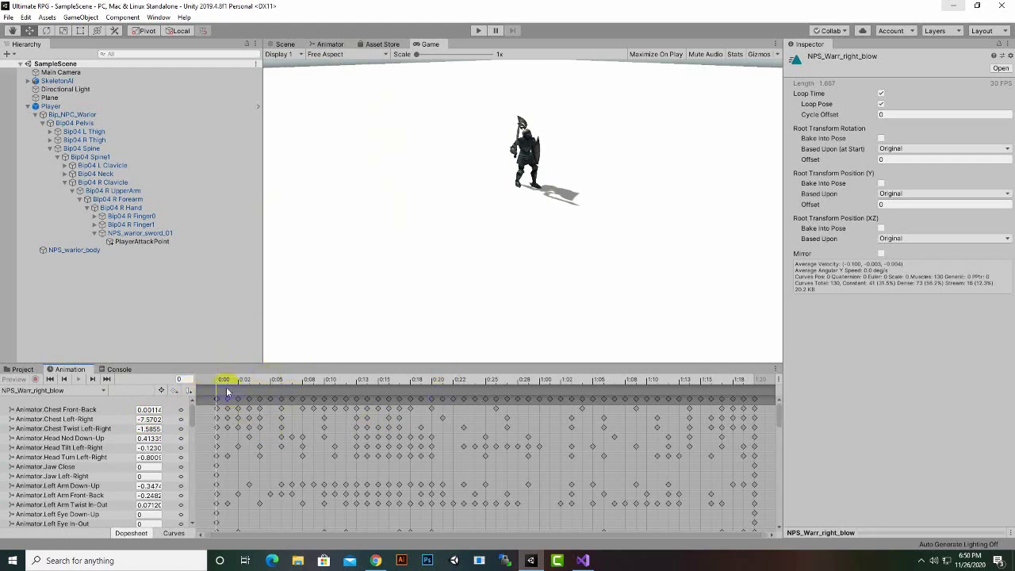
pyautogui.moveTo(218, 381)
pyautogui.mouseDown()
pyautogui.moveTo(519, 395)
pyautogui.moveTo(216, 380)
pyautogui.mouseUp()
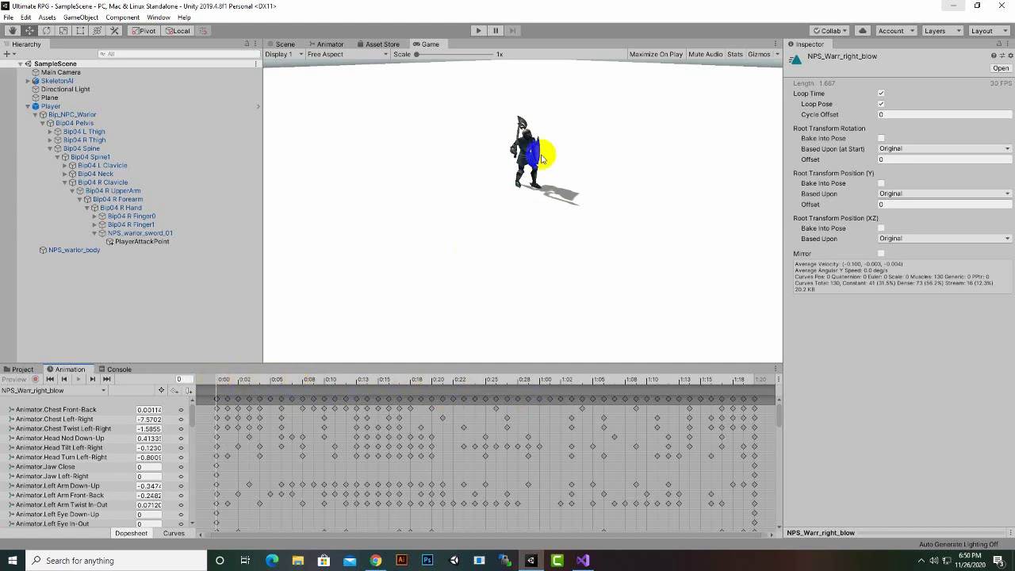
pyautogui.click(17, 369)
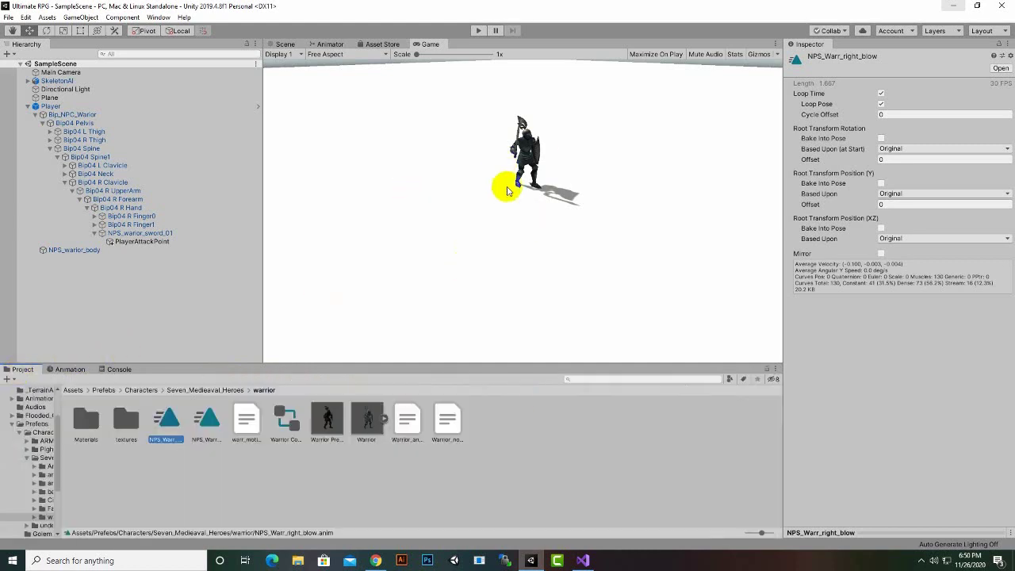
pyautogui.scroll(1, 612, 120)
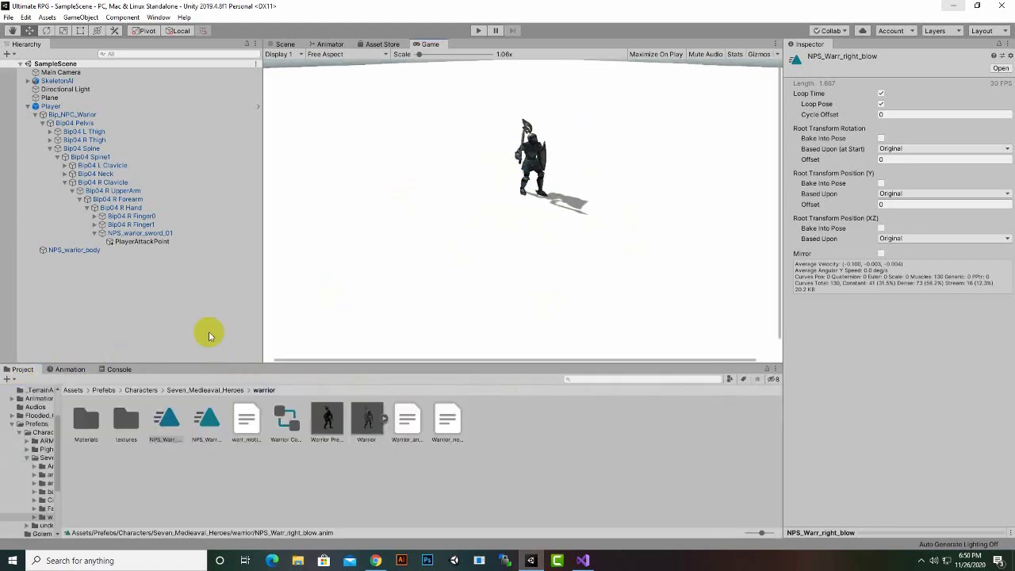
pyautogui.click(49, 106)
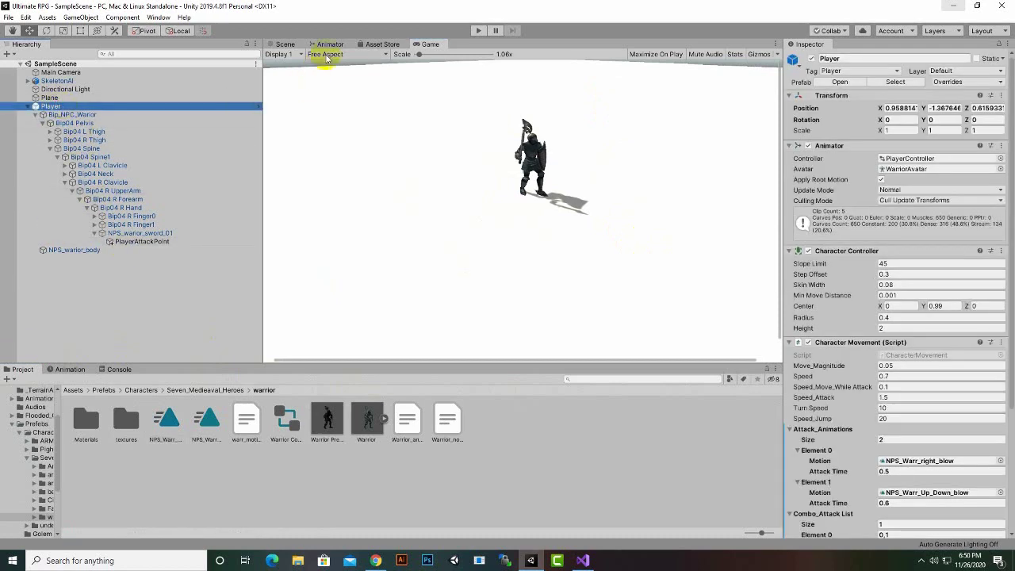
# In the Animator, give Attack1 the NPS_Warr_right_blow motion and Attack2 the NPS_Warr_Up_Down_blow motion
pyautogui.click(330, 45)
pyautogui.moveTo(707, 243); pyautogui.dragTo(481, 340, button='middle')
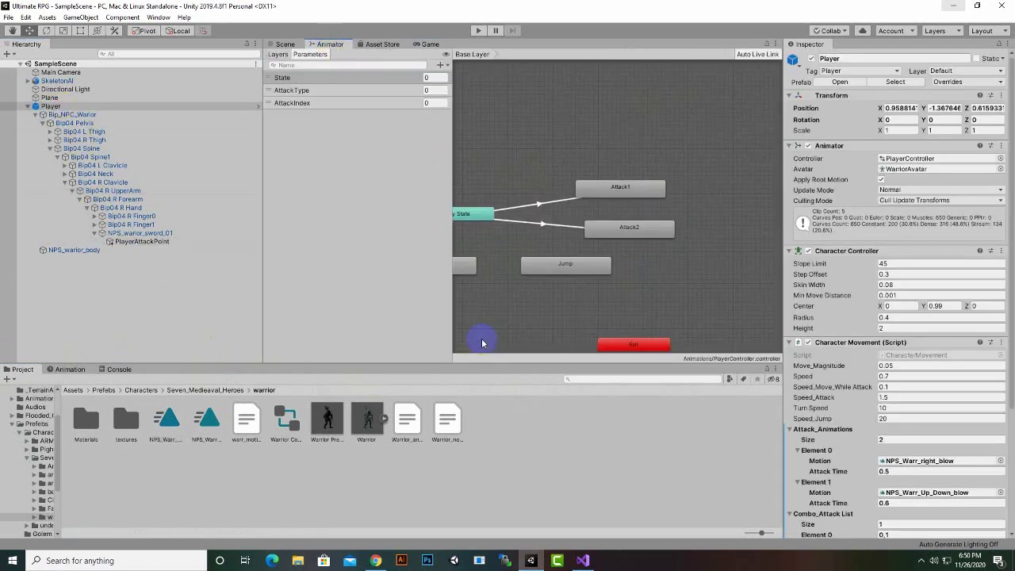
pyautogui.click(627, 191)
pyautogui.moveTo(167, 419)
pyautogui.mouseDown()
pyautogui.moveTo(889, 110)
pyautogui.moveTo(987, 84)
pyautogui.mouseUp()
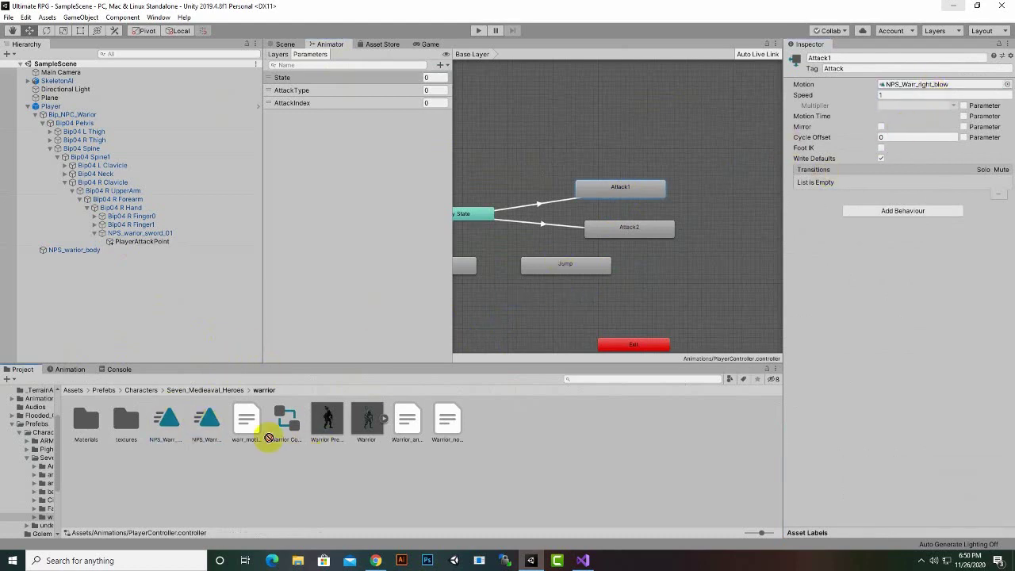
pyautogui.click(624, 230)
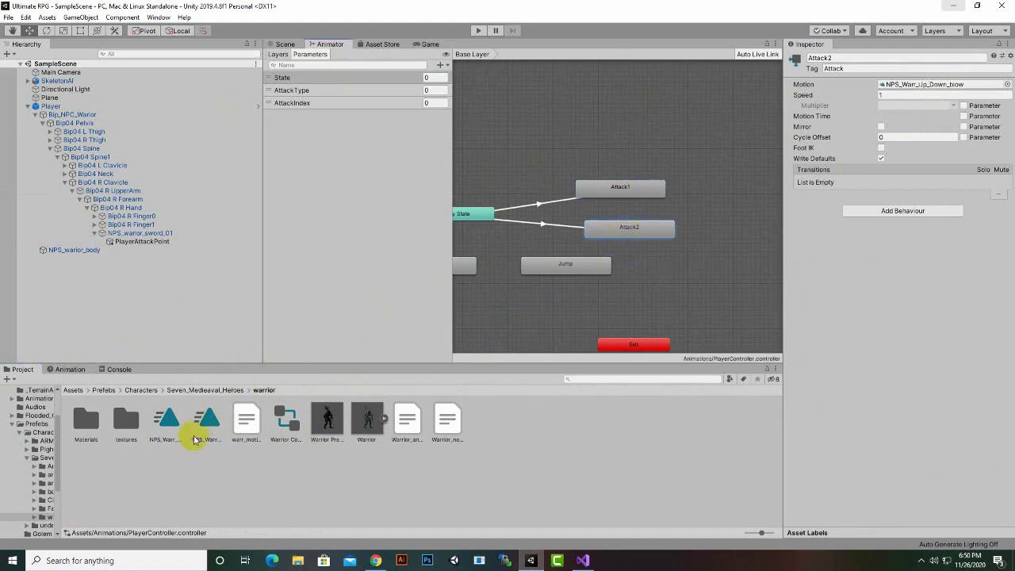
pyautogui.moveTo(199, 433)
pyautogui.mouseDown()
pyautogui.moveTo(534, 305)
pyautogui.moveTo(907, 84)
pyautogui.mouseUp()
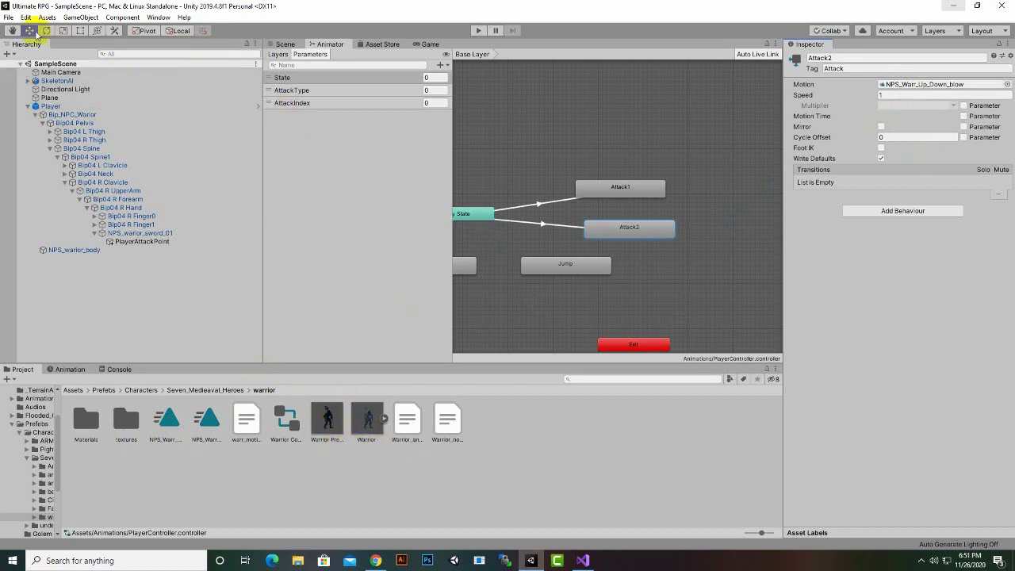
pyautogui.click(284, 45)
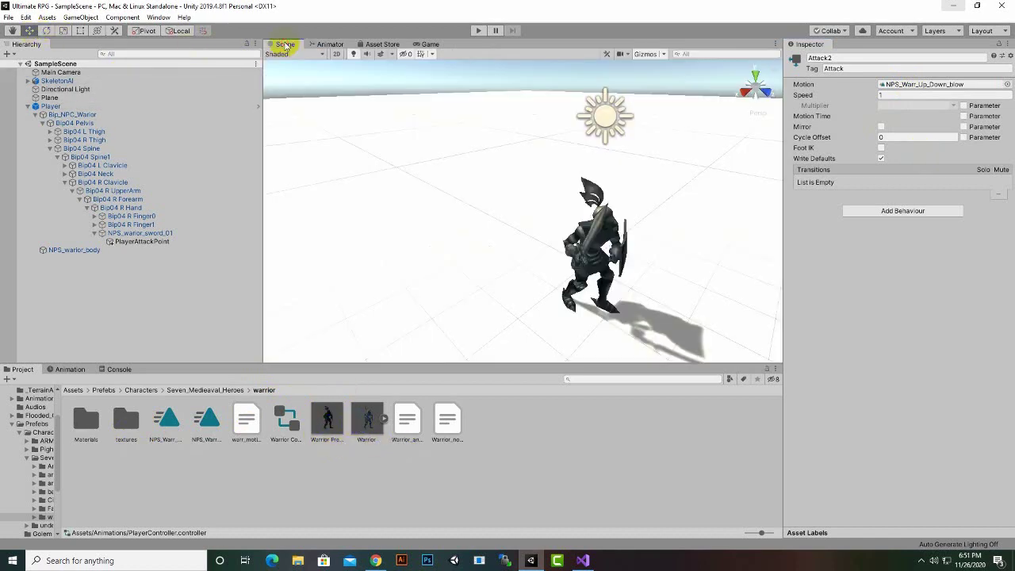
# Scrub through the copied NPS_Warr_right_blow swing, then rewind it to the first frame
pyautogui.doubleClick(176, 426)
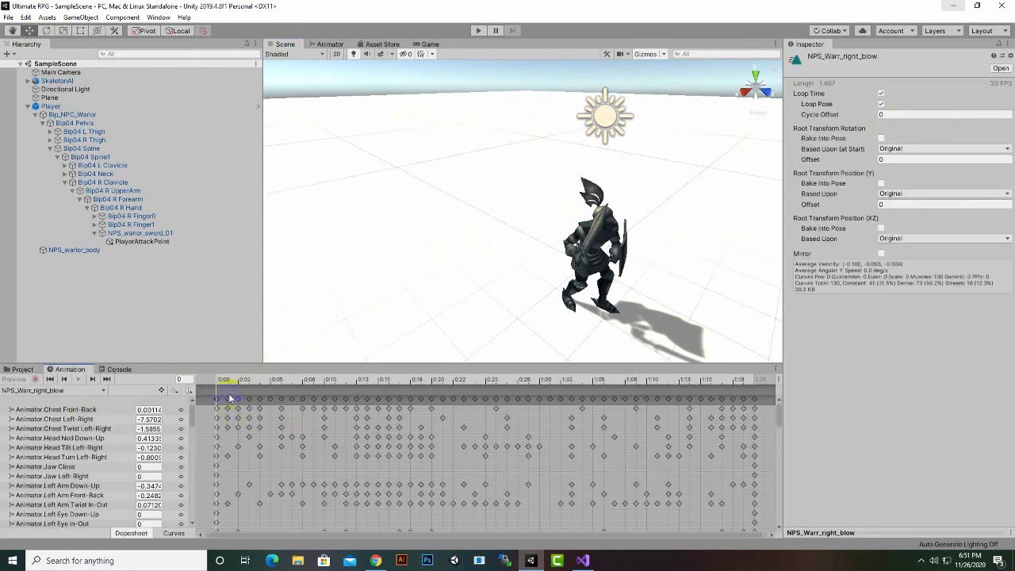
pyautogui.moveTo(220, 384)
pyautogui.mouseDown()
pyautogui.moveTo(246, 392)
pyautogui.moveTo(746, 386)
pyautogui.moveTo(605, 389)
pyautogui.mouseUp()
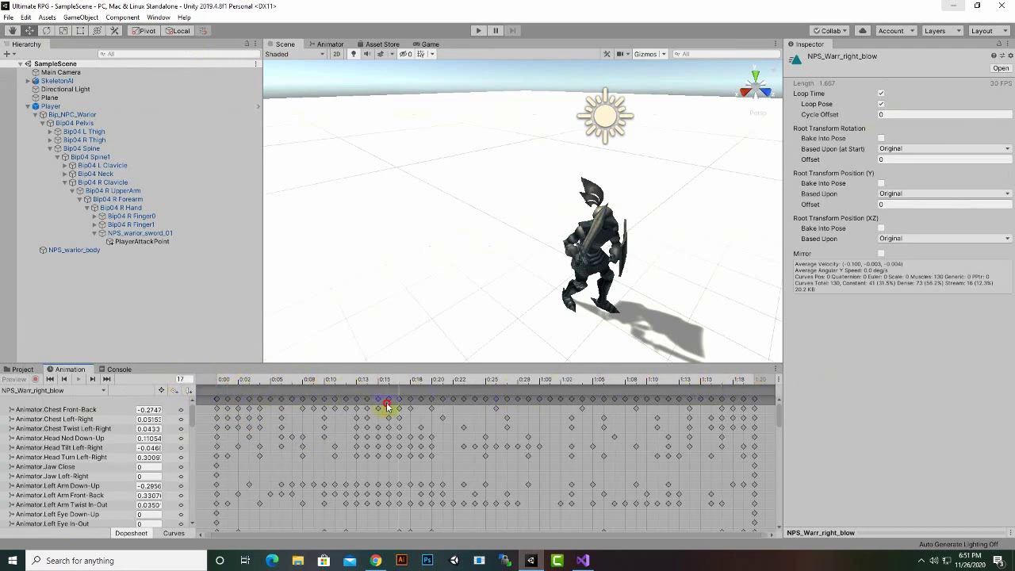
pyautogui.hotkey('shift', ',')
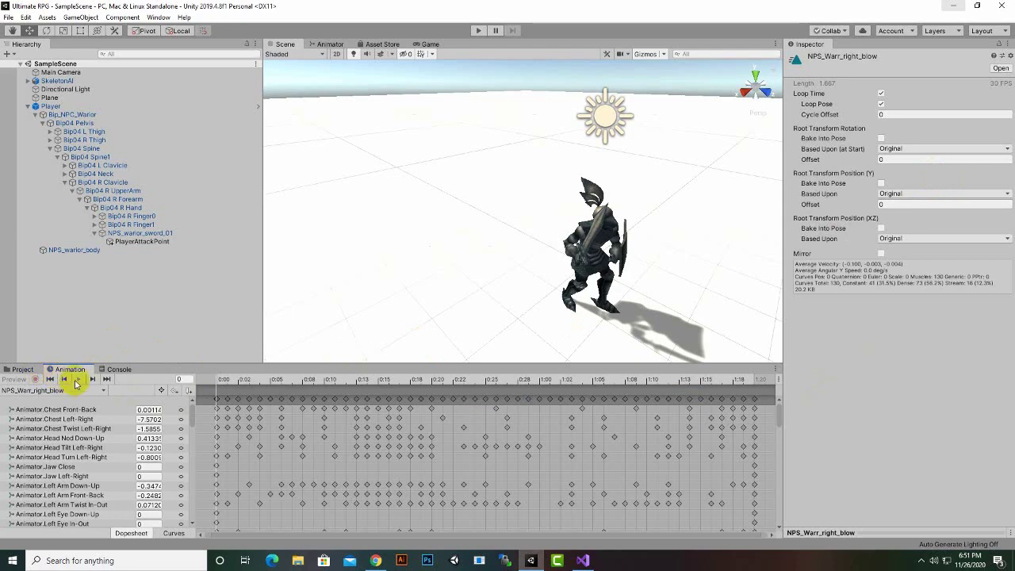
pyautogui.click(30, 370)
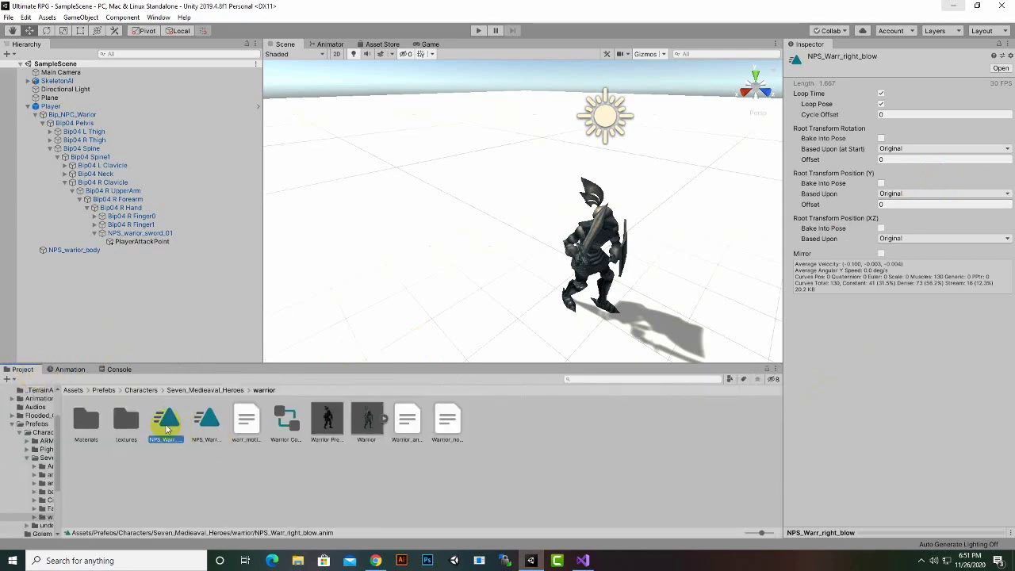
# Rename the copied right-blow and up-down-blow clips to Attack1 and Attack2
pyautogui.rightClick(167, 429)
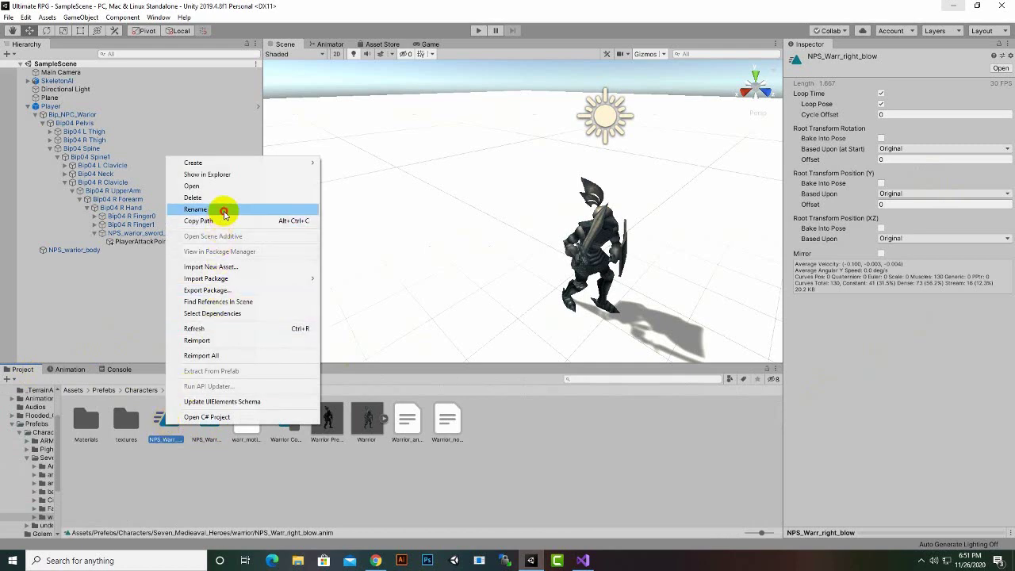
pyautogui.click(227, 211)
pyautogui.write('Attack')
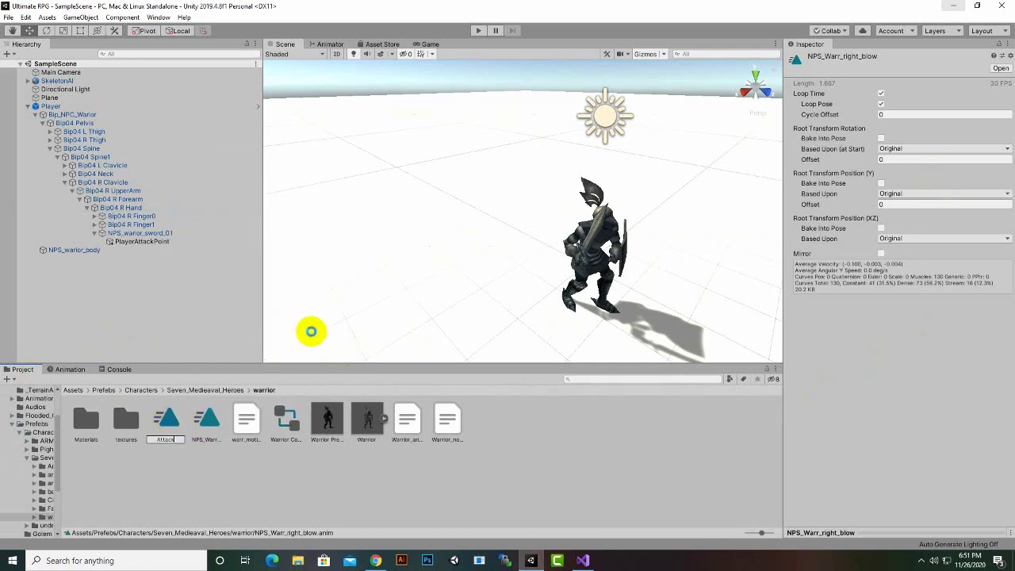
pyautogui.press('Return')
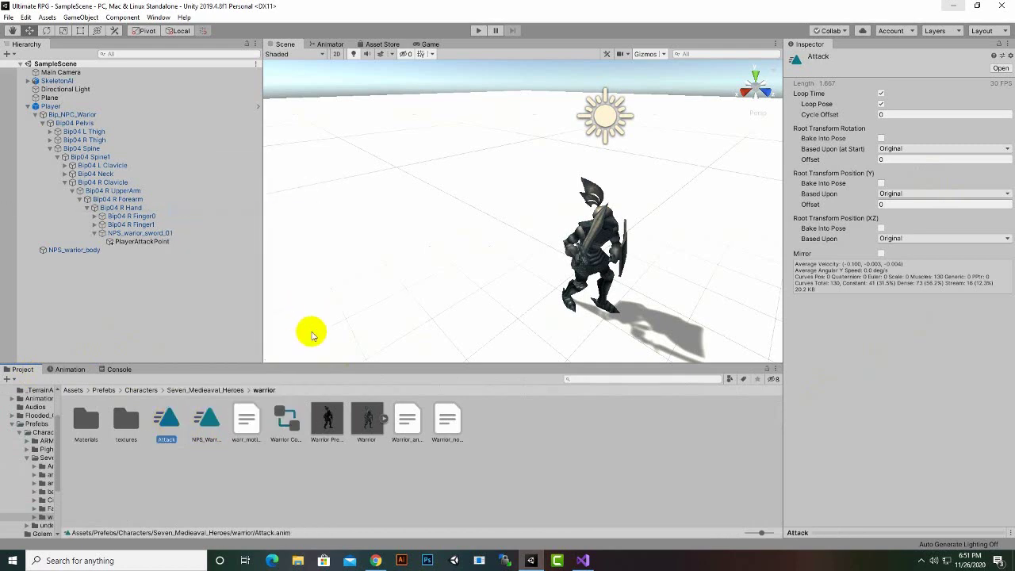
pyautogui.rightClick(204, 428)
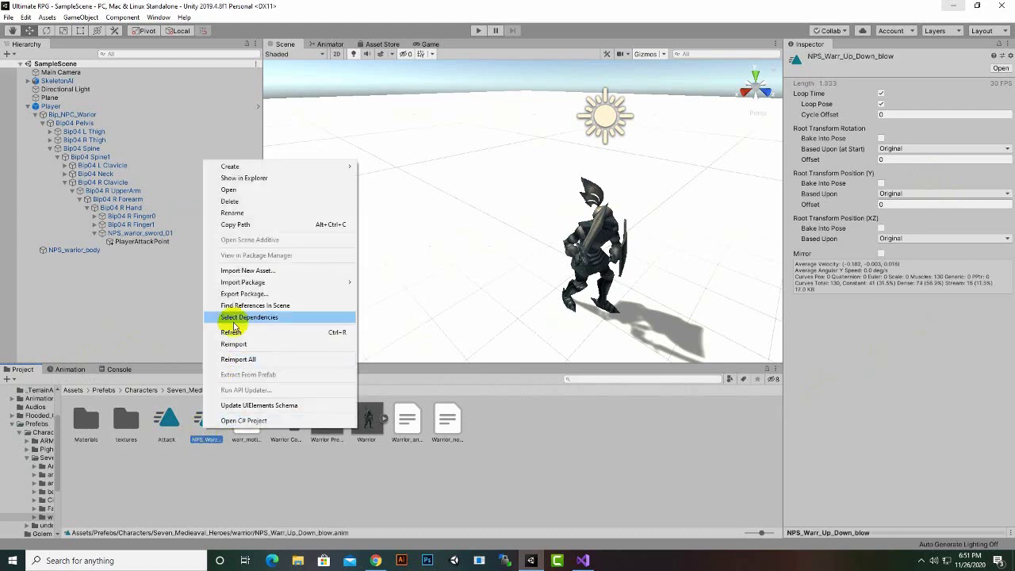
pyautogui.click(232, 213)
pyautogui.write('Attack2')
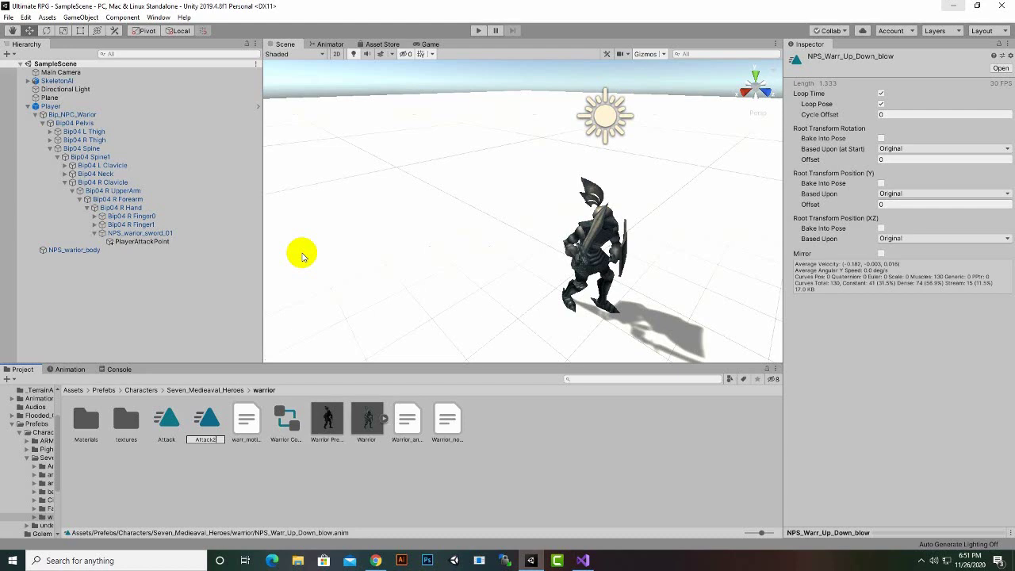
pyautogui.rightClick(171, 435)
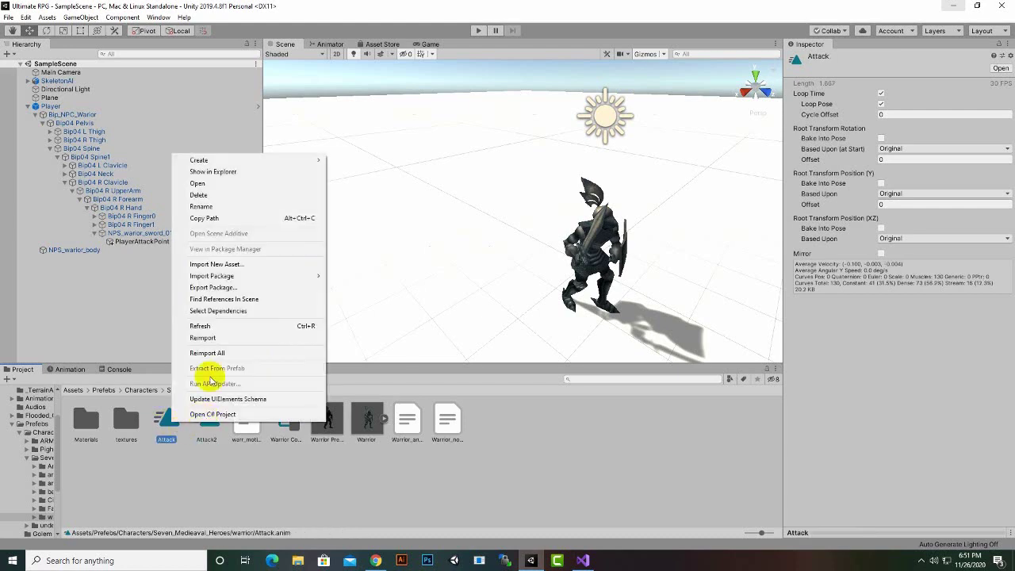
pyautogui.click(200, 206)
pyautogui.click(176, 438)
pyautogui.write('1')
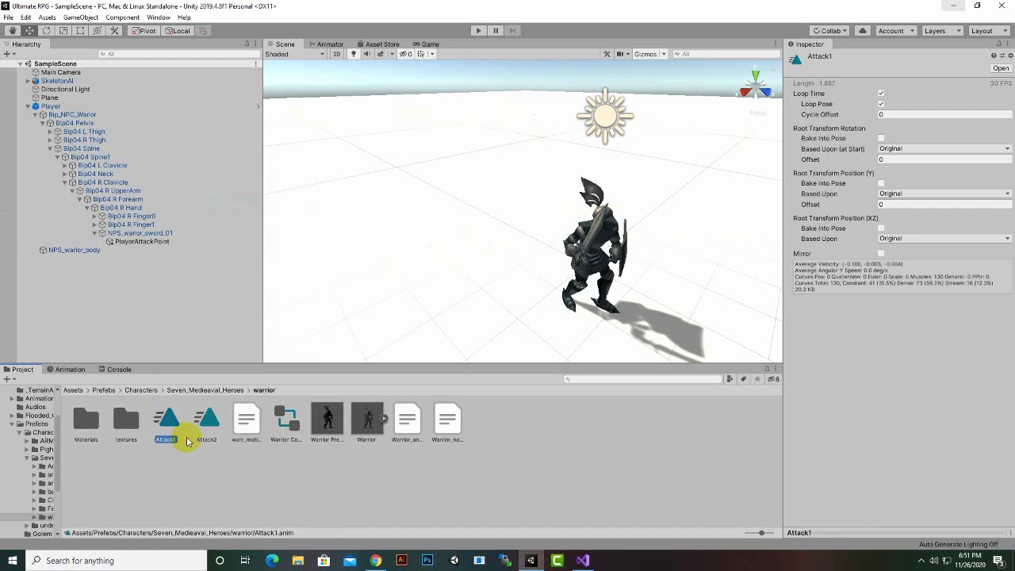
# Select the Player and bring up its Animator state graph
pyautogui.click(84, 105)
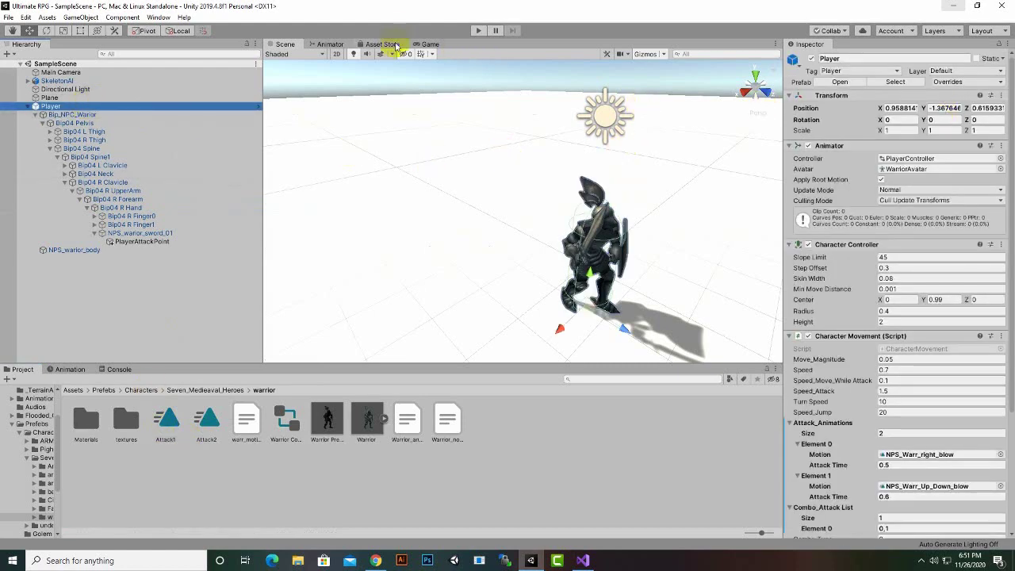
pyautogui.click(388, 45)
pyautogui.click(335, 46)
# Assign the Attack1 and Attack2 clips to their Animator states, then test an attack in Play mode
pyautogui.click(657, 188)
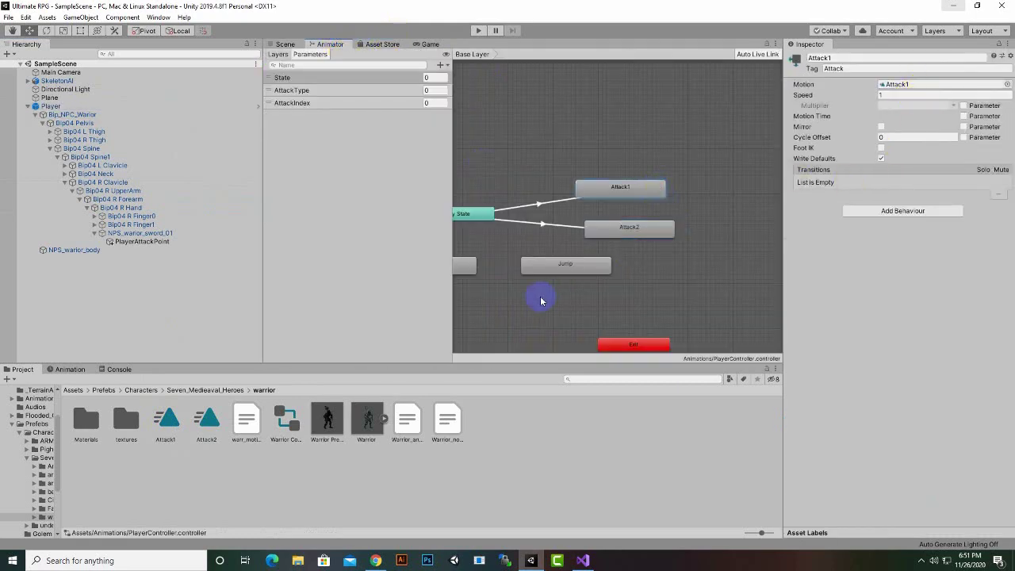
pyautogui.moveTo(186, 434); pyautogui.dragTo(889, 84)
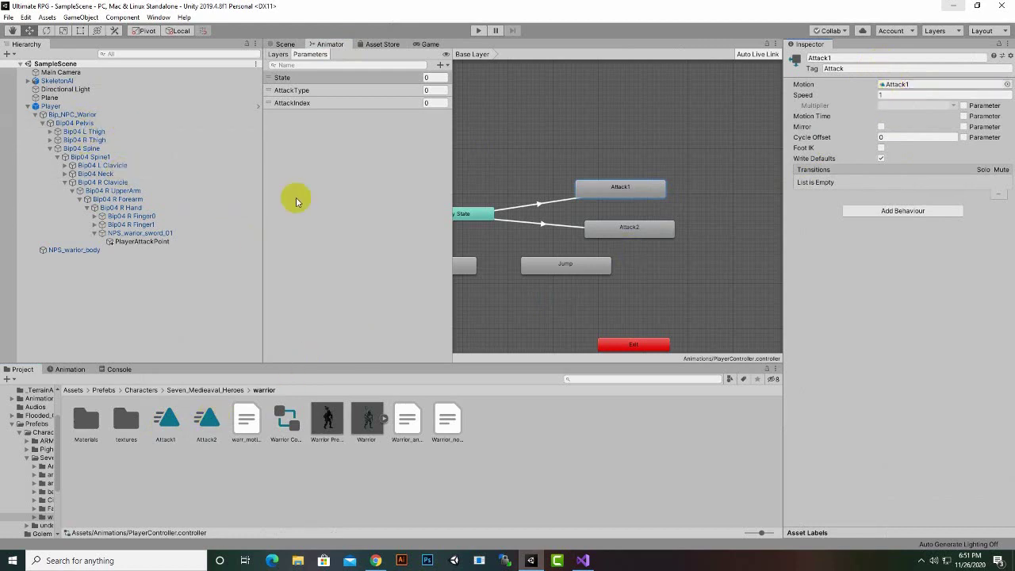
pyautogui.click(609, 237)
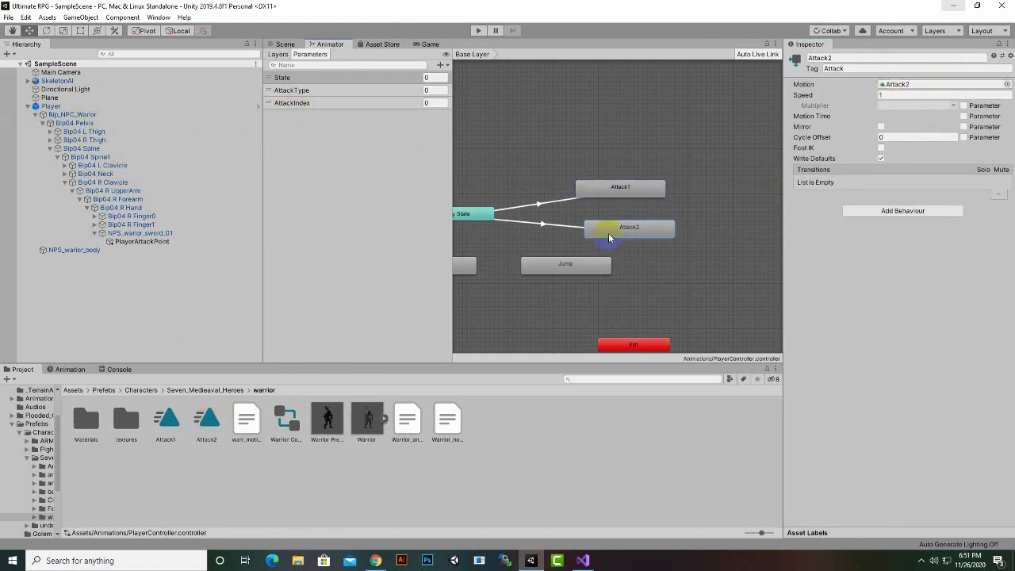
pyautogui.moveTo(196, 420); pyautogui.dragTo(912, 84)
pyautogui.click(478, 30)
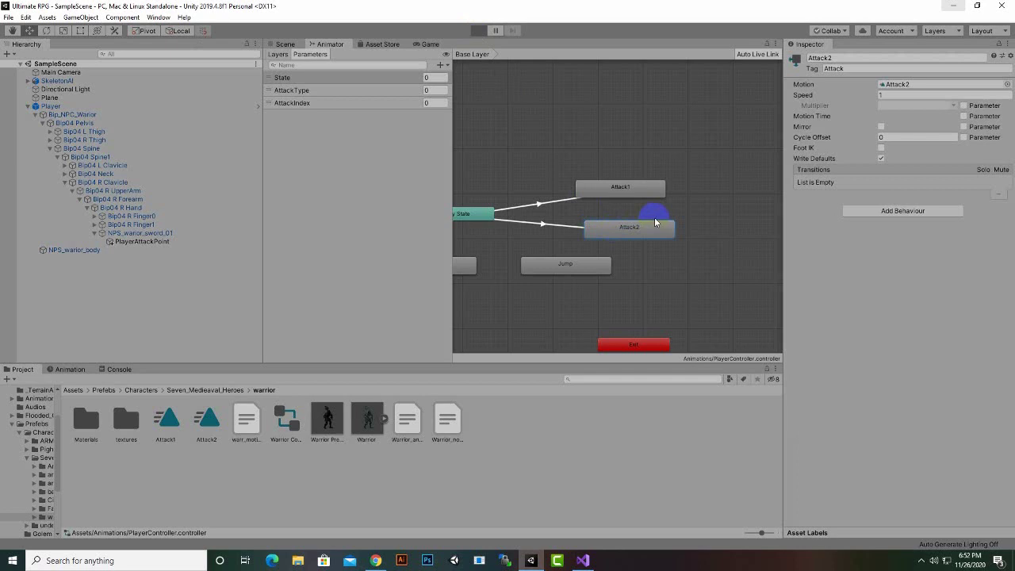
pyautogui.click(526, 226)
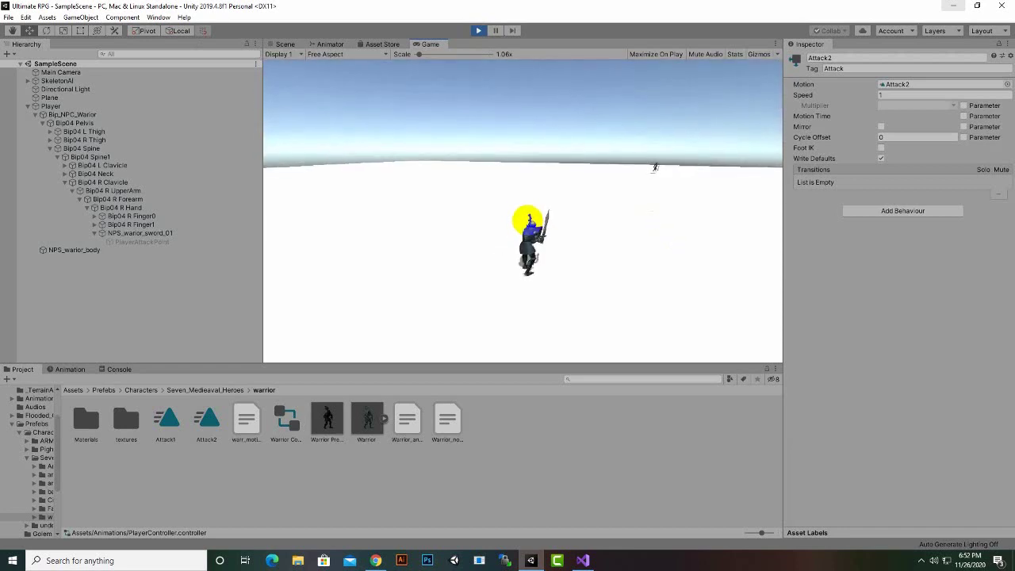
# Stop Play mode and load the Player's Attack1 clip in the Animation window, scrubbed to frame 15
pyautogui.click(478, 30)
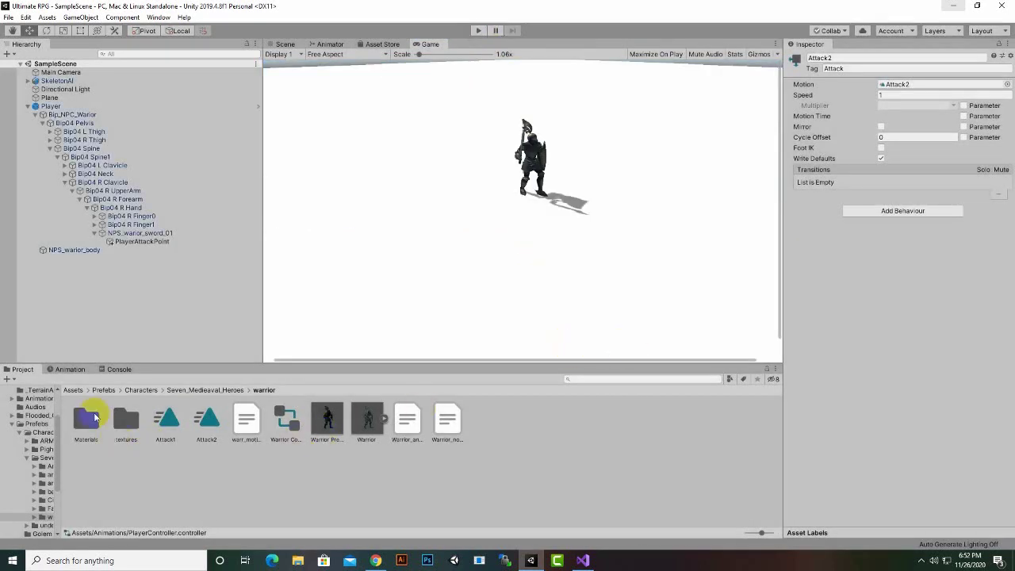
pyautogui.click(73, 371)
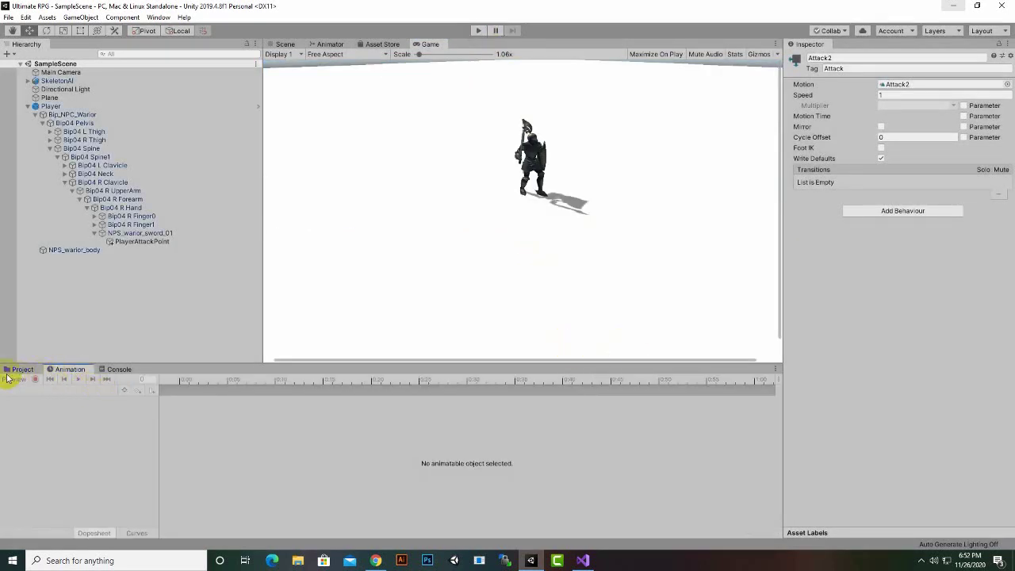
pyautogui.click(54, 106)
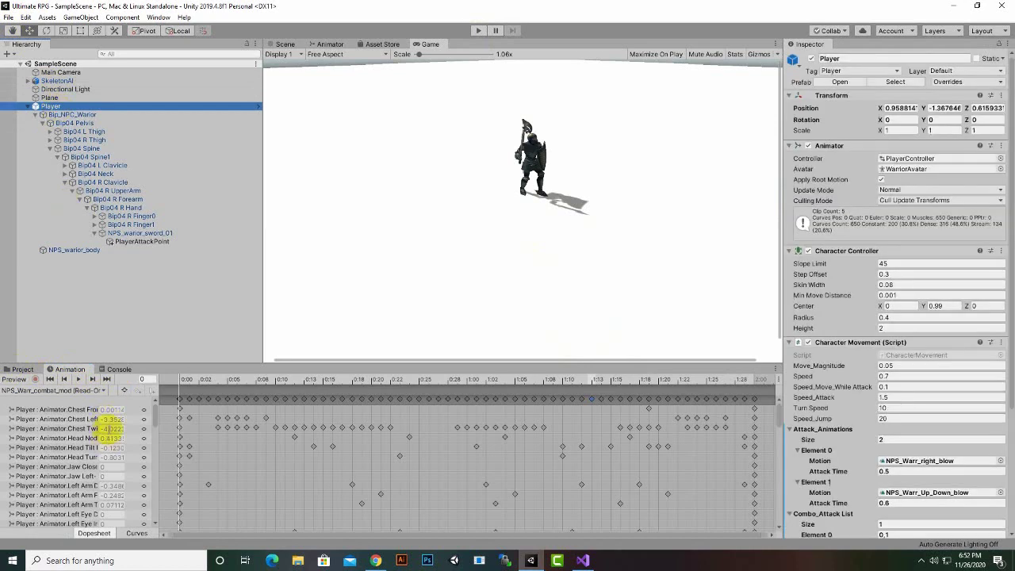
pyautogui.click(105, 392)
pyautogui.click(100, 399)
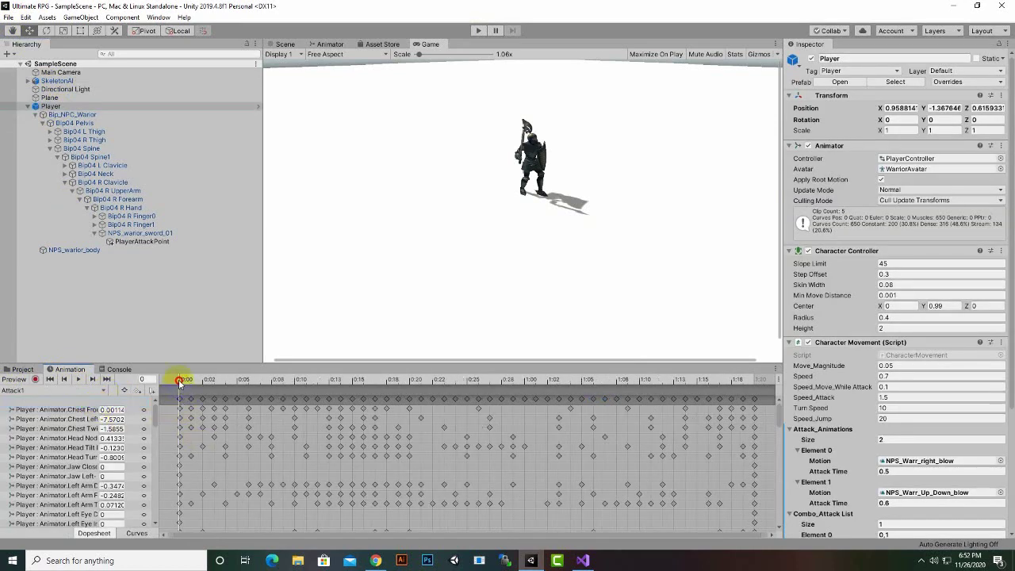
pyautogui.moveTo(181, 383)
pyautogui.mouseDown()
pyautogui.moveTo(402, 414)
pyautogui.moveTo(211, 410)
pyautogui.mouseUp()
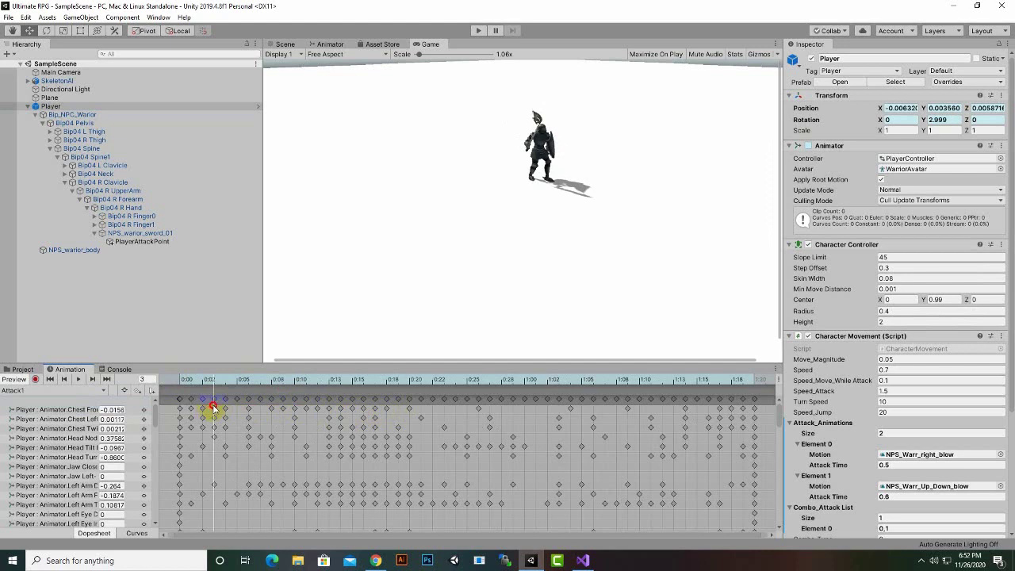
pyautogui.moveTo(217, 406)
pyautogui.mouseDown()
pyautogui.moveTo(372, 415)
pyautogui.moveTo(358, 415)
pyautogui.mouseUp()
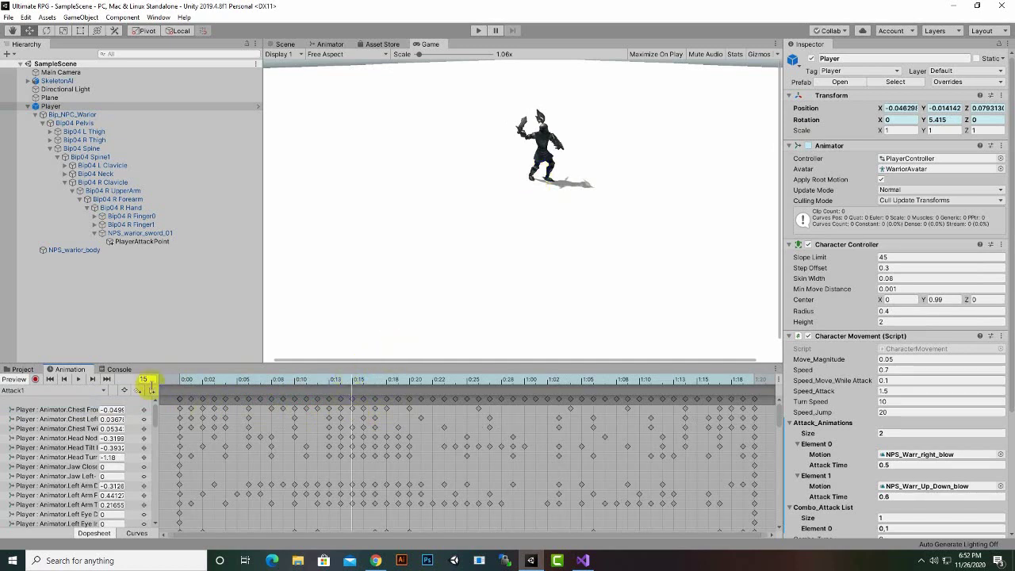
# Add an AttackBegan animation event to Attack1 at frame 15
pyautogui.click(149, 392)
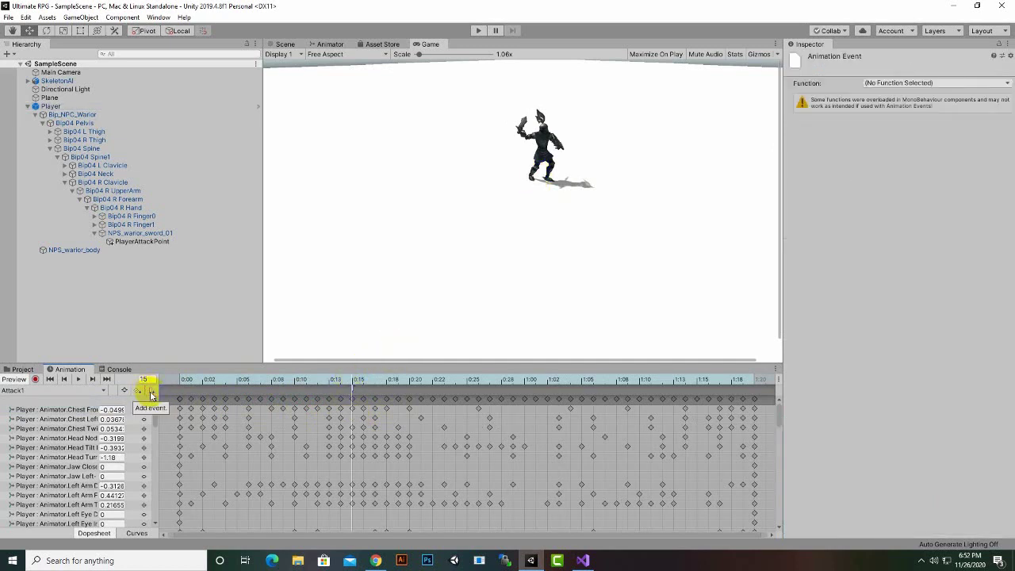
pyautogui.click(938, 83)
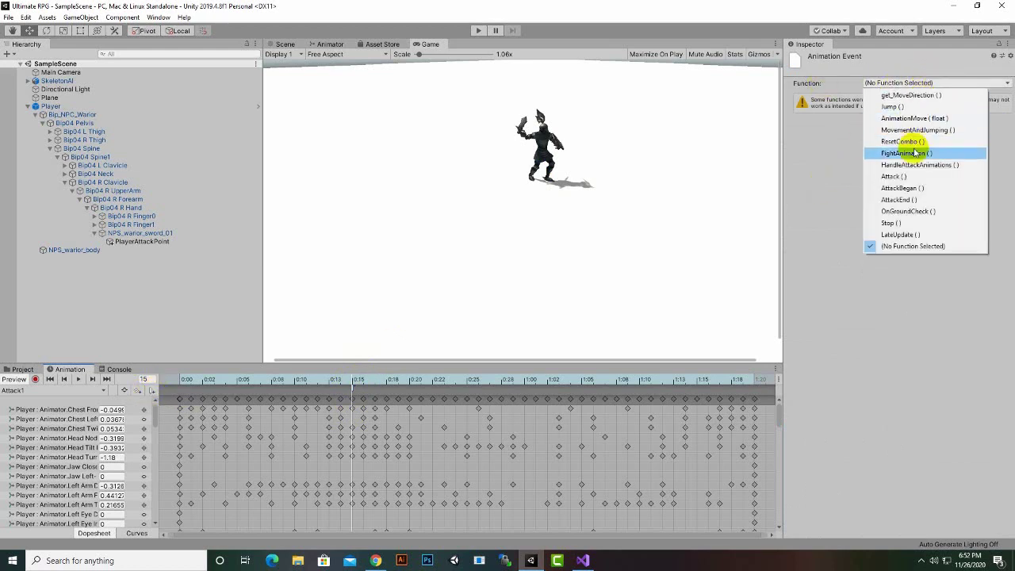
pyautogui.click(901, 188)
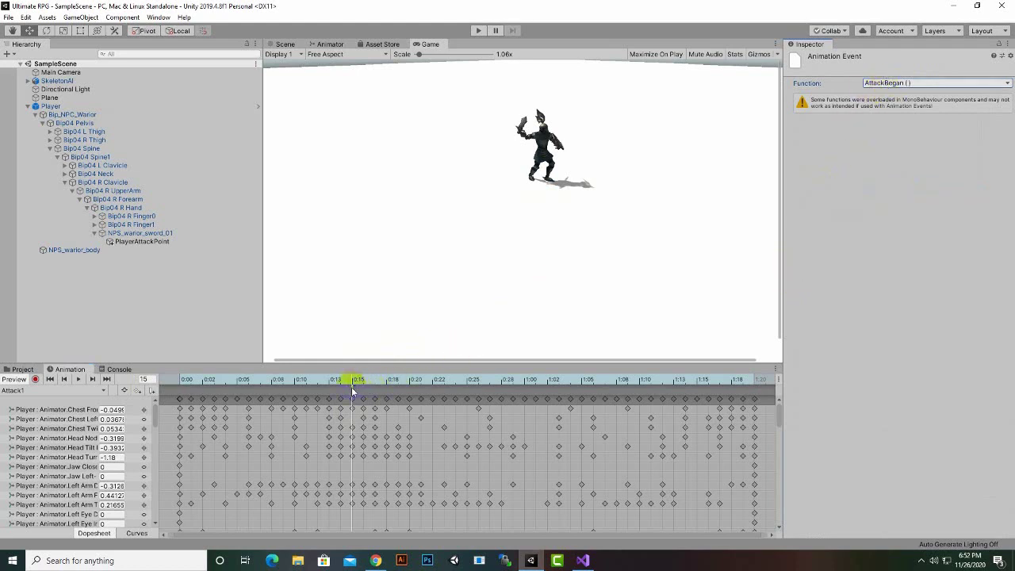
# Add an AttackEnd event at frame 43, then load the Attack2 clip
pyautogui.moveTo(352, 385); pyautogui.dragTo(672, 384)
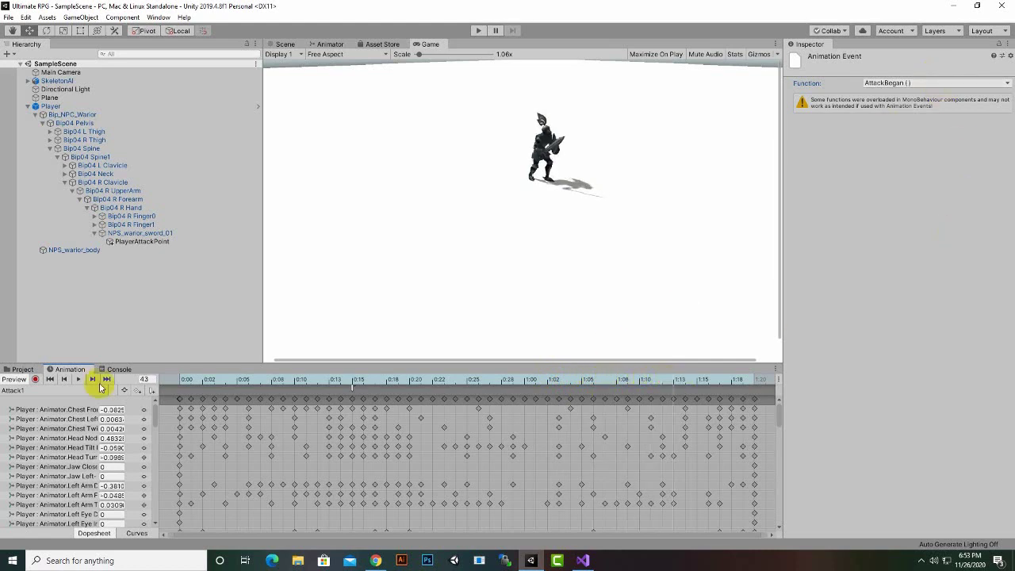
pyautogui.click(152, 393)
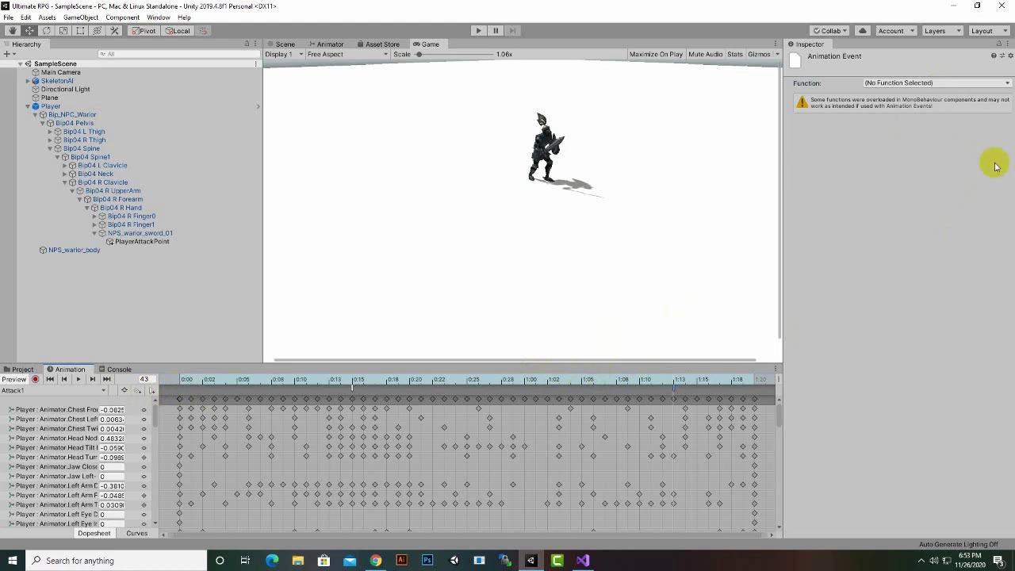
pyautogui.click(982, 83)
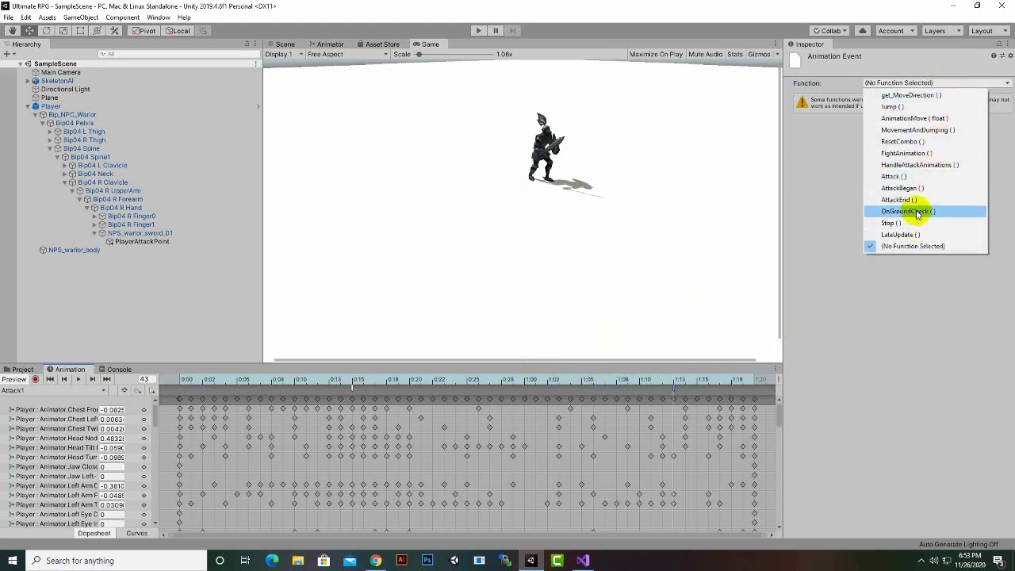
pyautogui.click(936, 199)
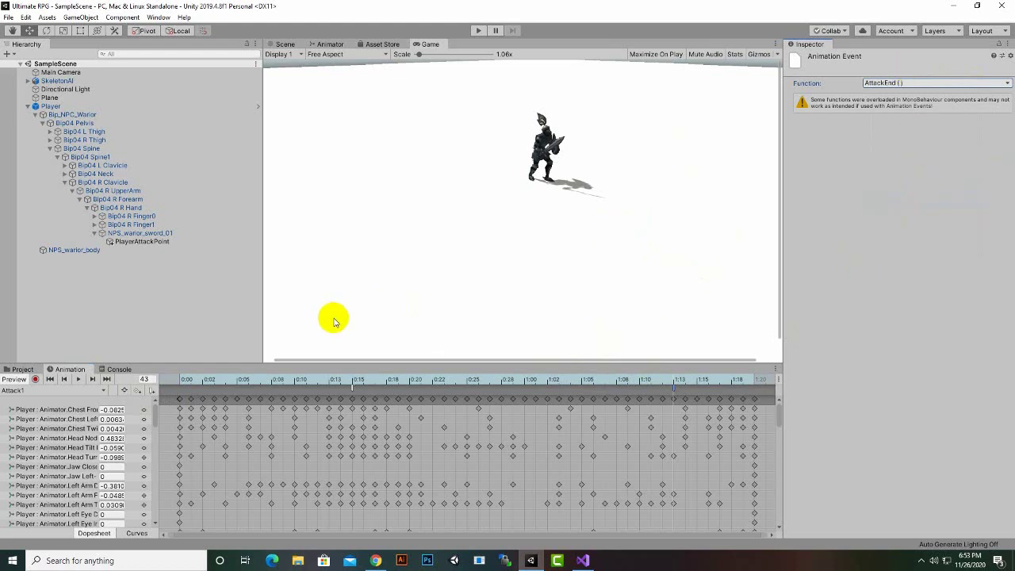
pyautogui.click(70, 390)
pyautogui.click(60, 414)
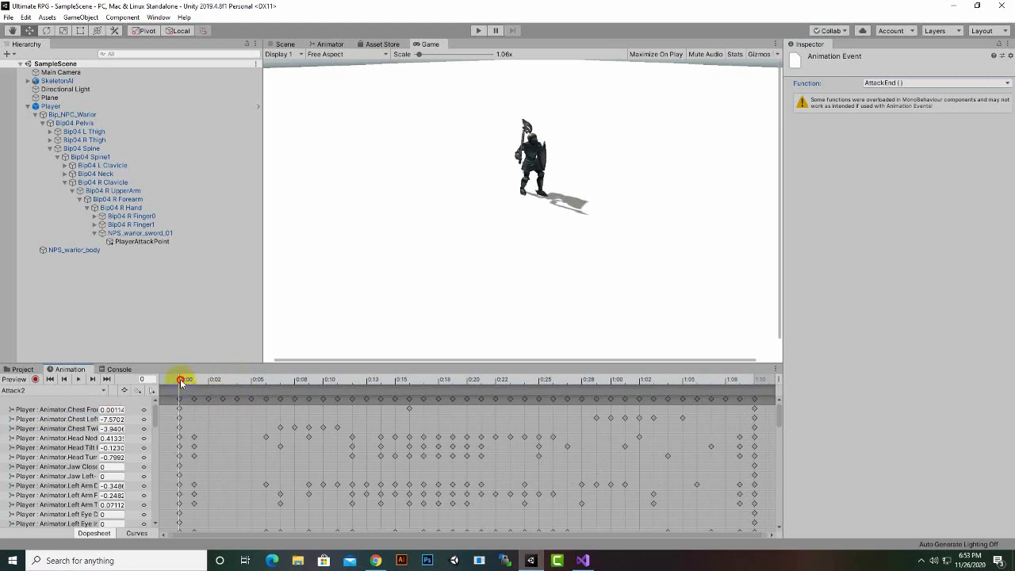
# Add an AttackBegan animation event to Attack2 at frame 17
pyautogui.moveTo(181, 384)
pyautogui.mouseDown()
pyautogui.moveTo(450, 383)
pyautogui.moveTo(431, 380)
pyautogui.mouseUp()
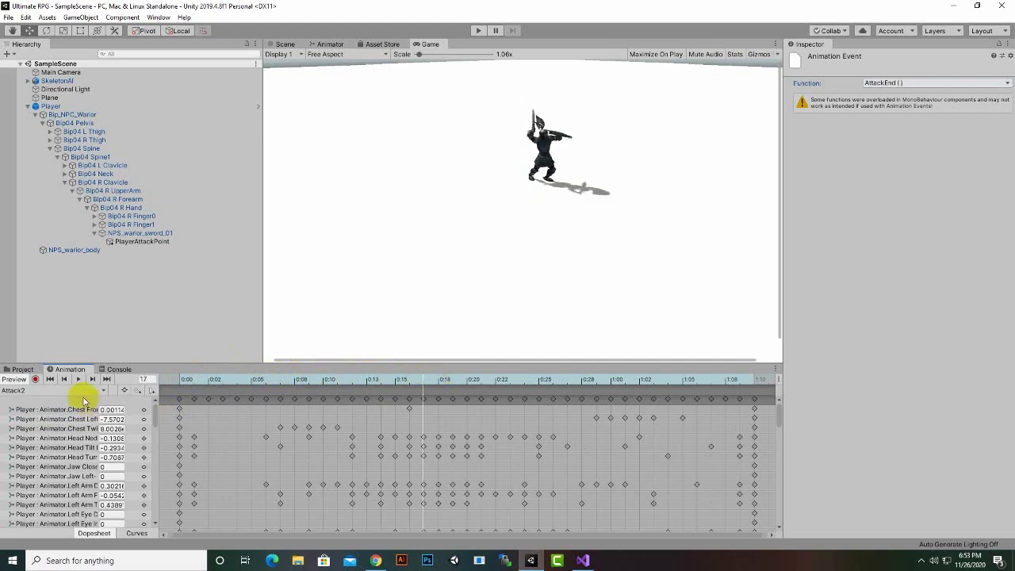
pyautogui.click(150, 390)
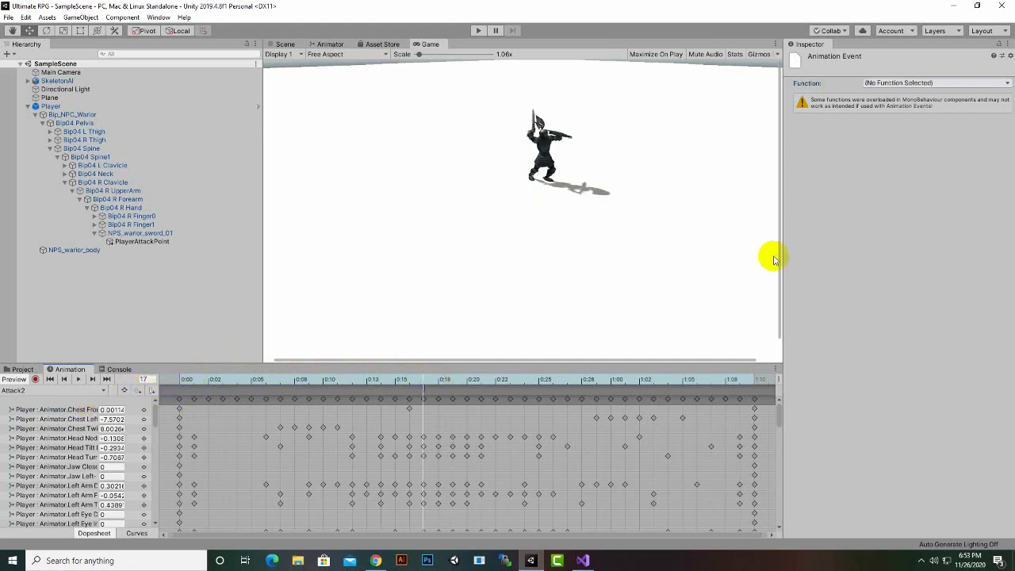
pyautogui.click(985, 82)
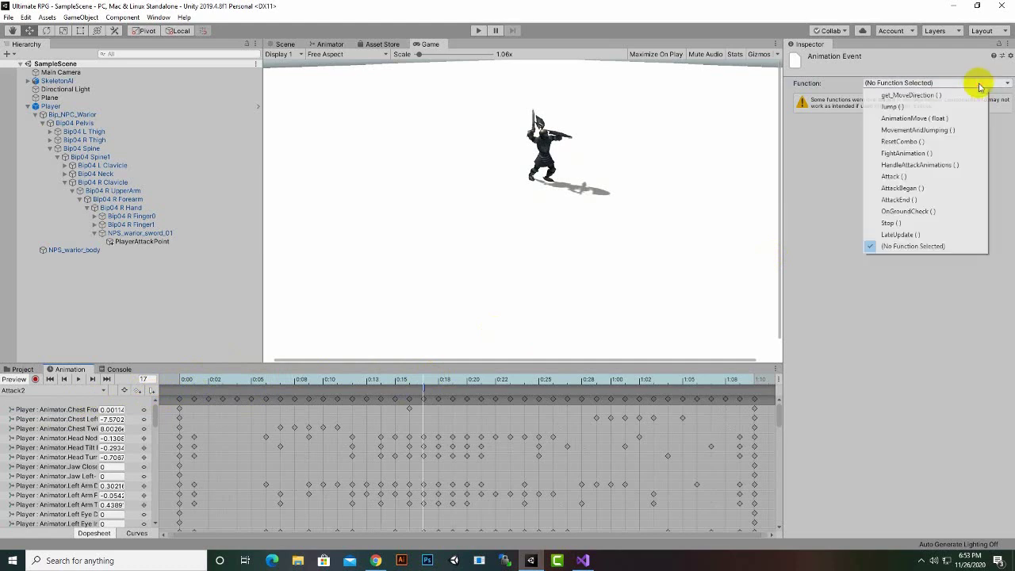
pyautogui.click(923, 190)
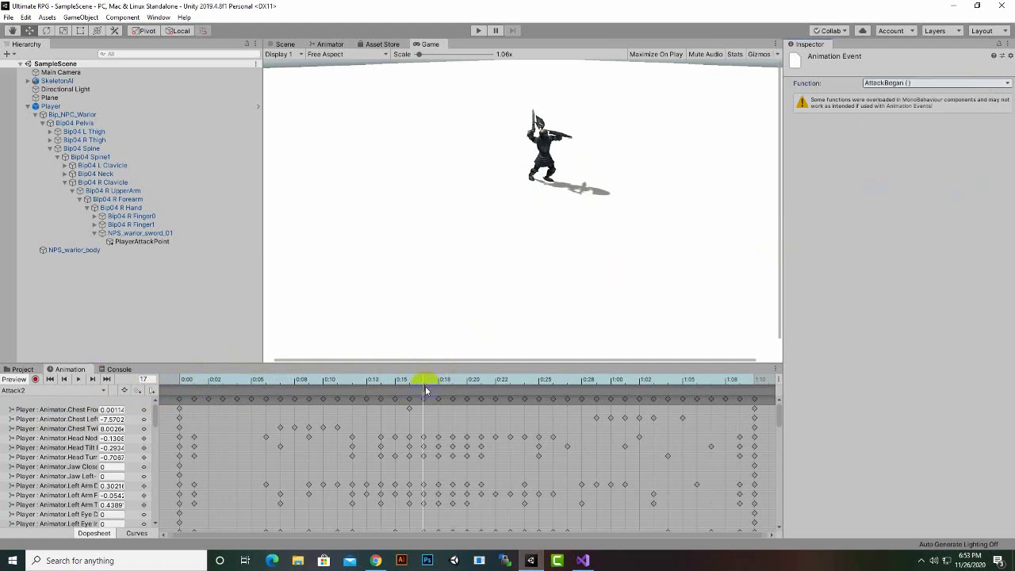
# Add an AttackEnd event to Attack2 at frame 38 and widen the Game view
pyautogui.moveTo(425, 384); pyautogui.dragTo(730, 386)
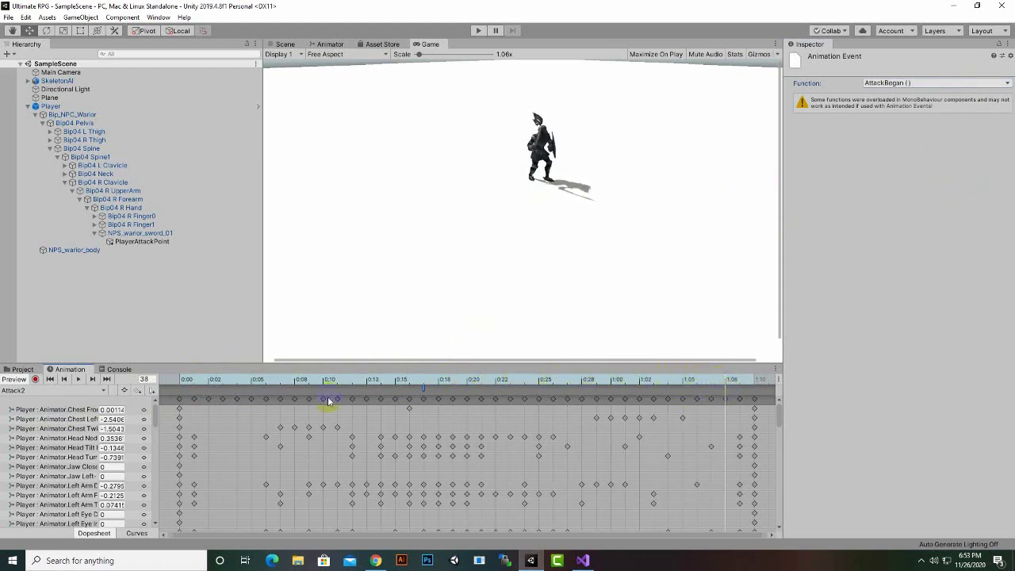
pyautogui.click(153, 392)
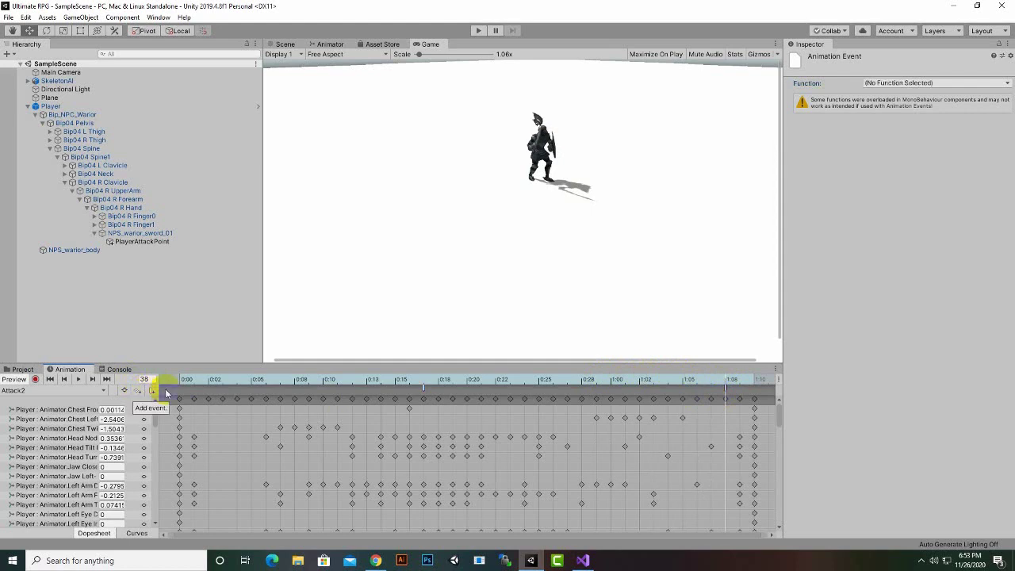
pyautogui.click(948, 83)
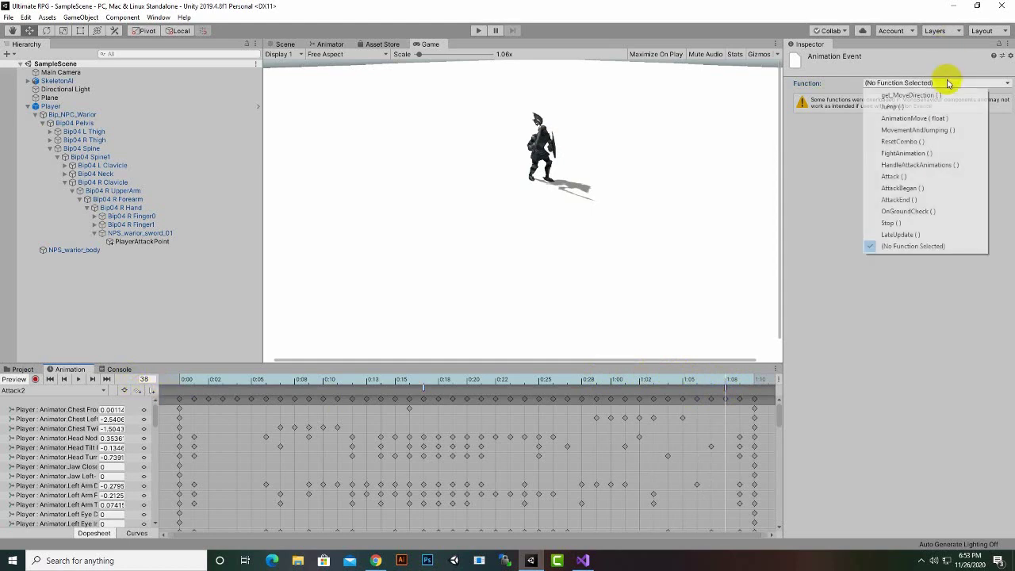
pyautogui.click(904, 199)
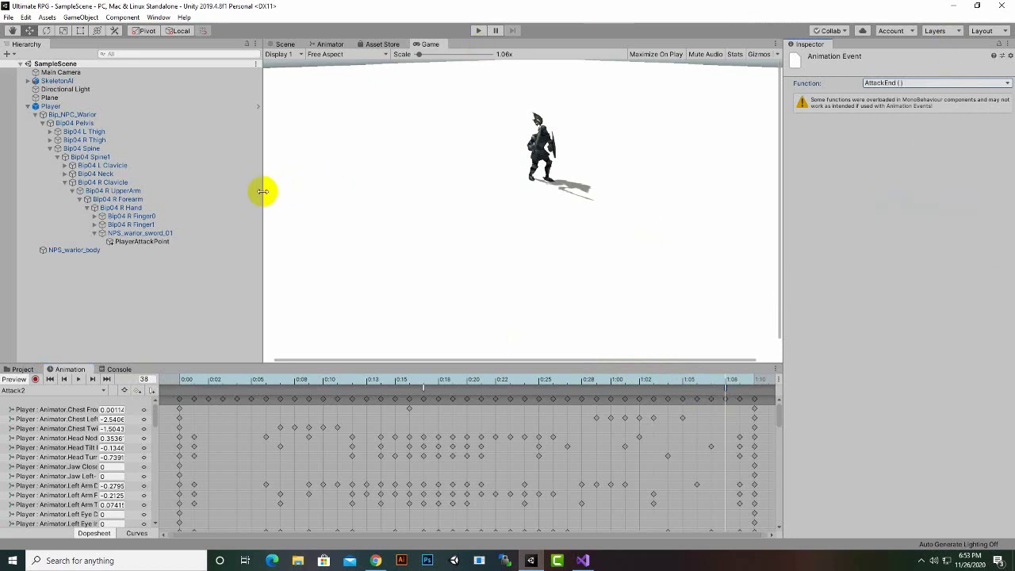
pyautogui.moveTo(263, 191); pyautogui.dragTo(223, 192)
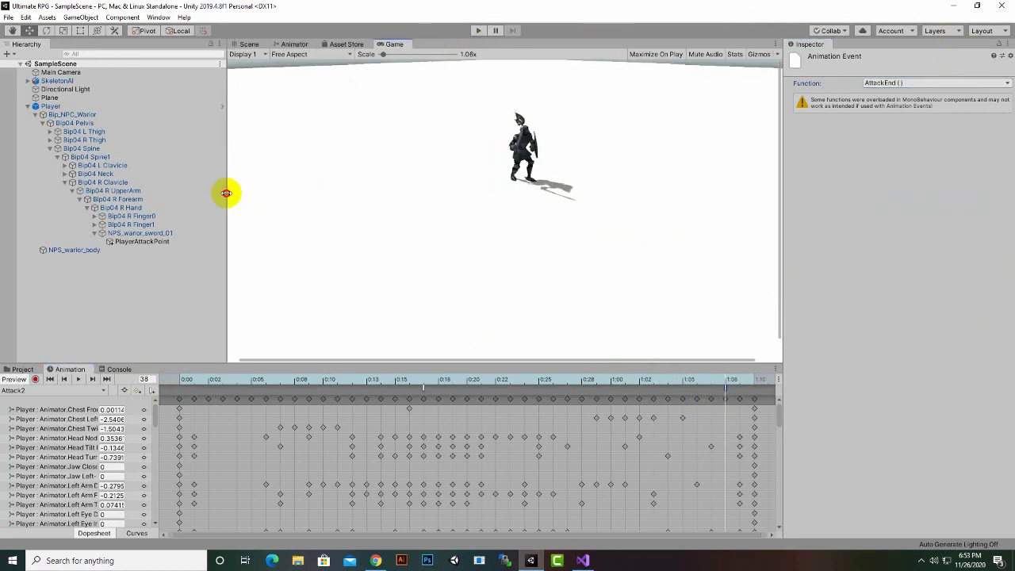
# Enter Play mode and attack the skeleton enemy in the Game view
pyautogui.click(22, 369)
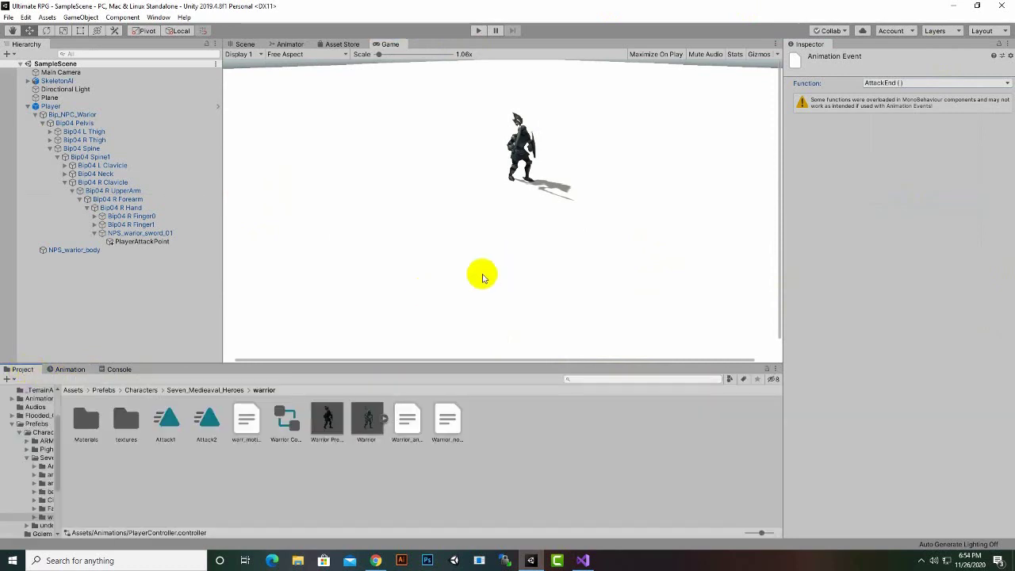
pyautogui.click(478, 31)
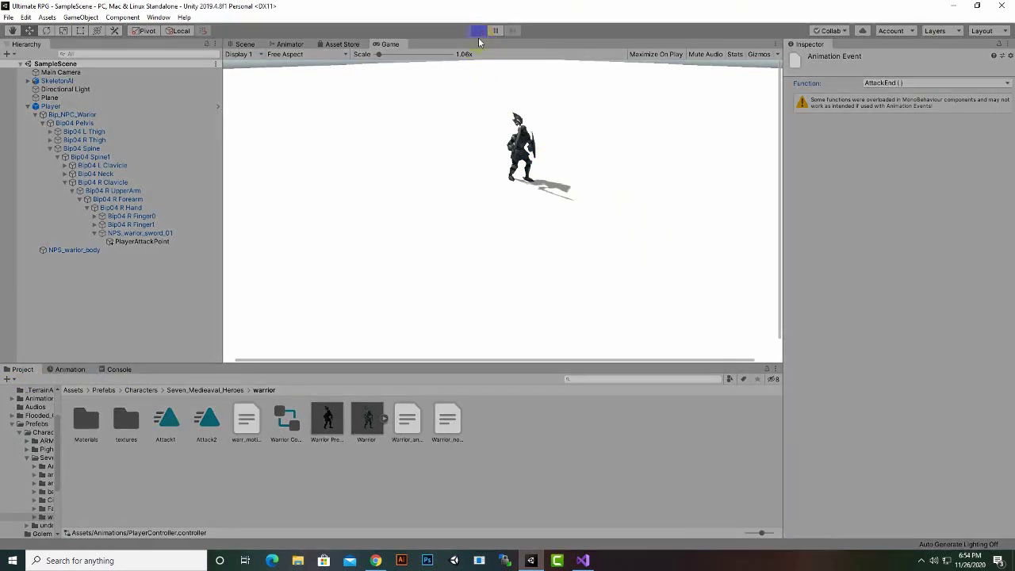
pyautogui.click(363, 247)
pyautogui.click(509, 226)
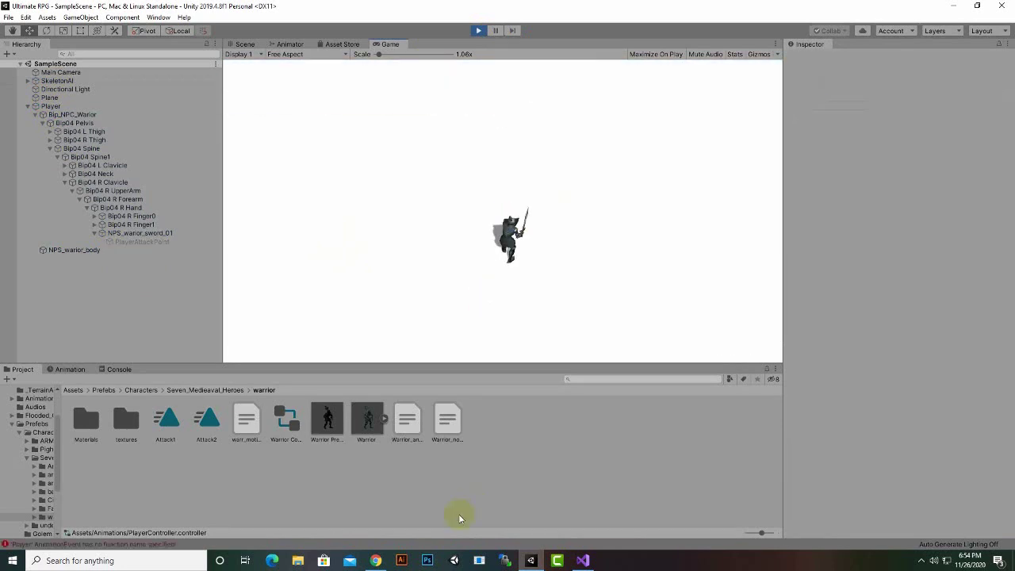
# Watch the Console log Damage Rec hits while attacking and moving the player with D and W
pyautogui.click(116, 369)
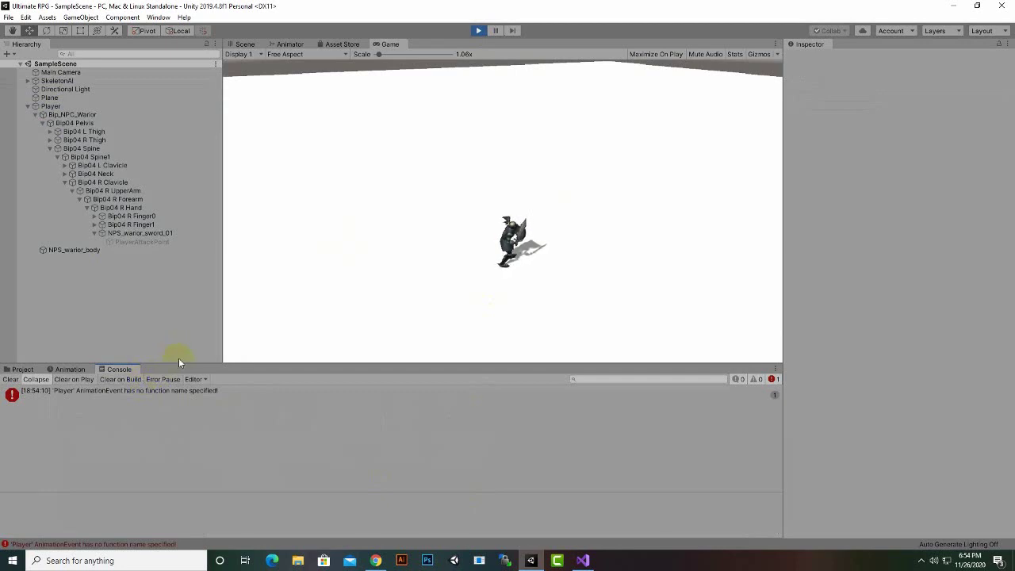
pyautogui.click(508, 219)
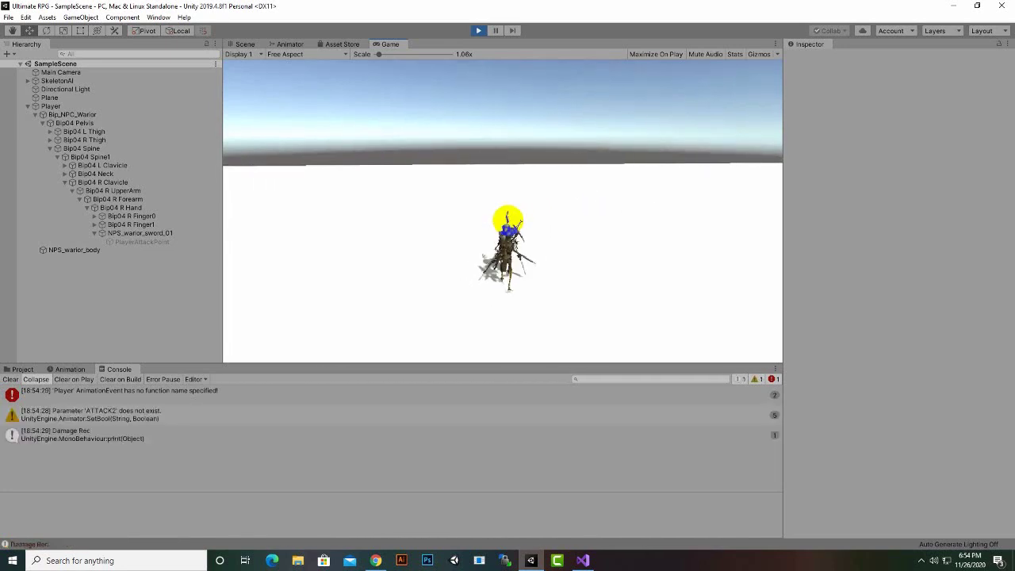
pyautogui.press('d')
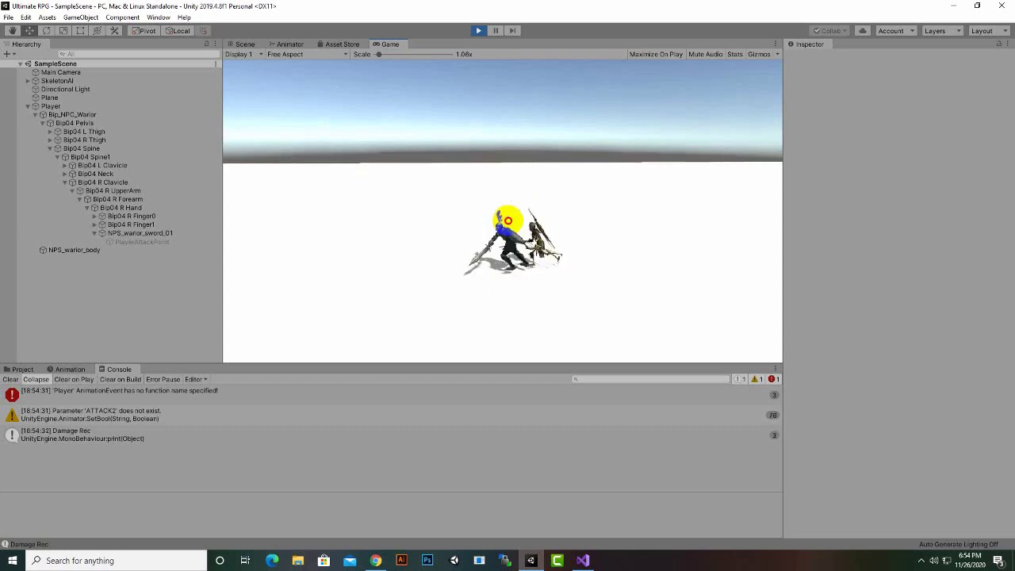
pyautogui.press('w')
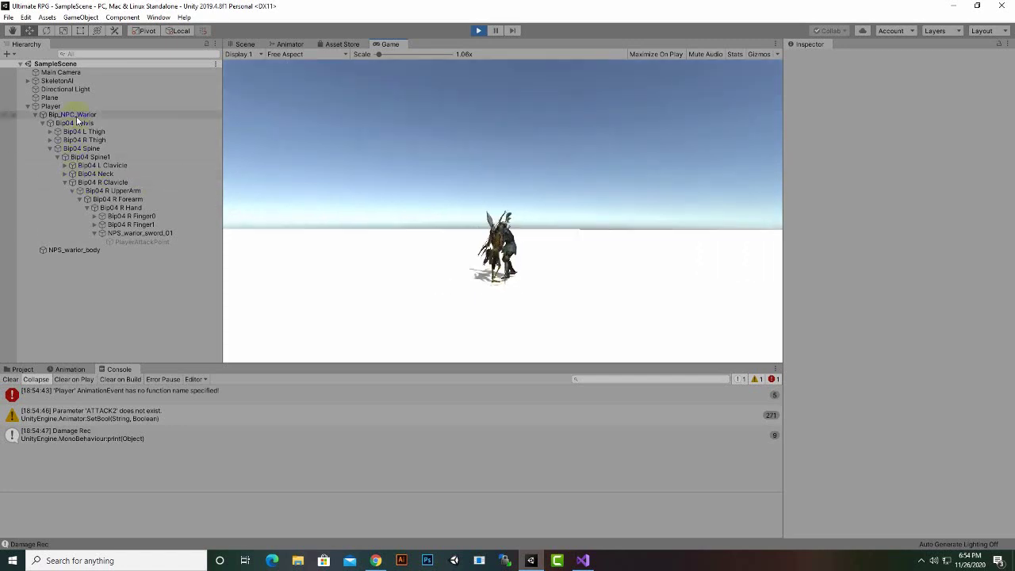
# Watch SkeletonAI's Health drop from 91 to 81 in the Inspector while attacking, then stop Play mode
pyautogui.click(60, 81)
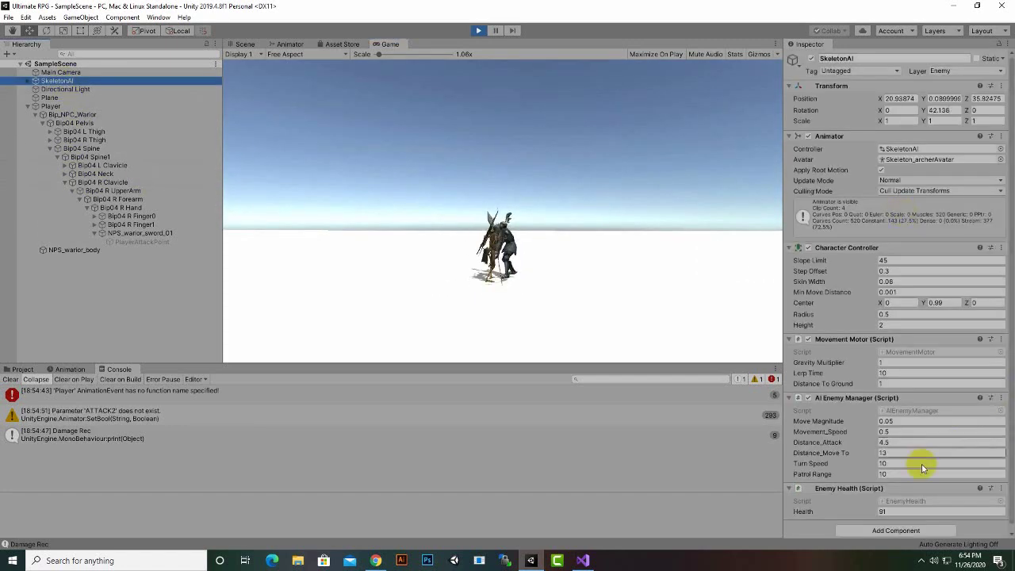
pyautogui.click(901, 514)
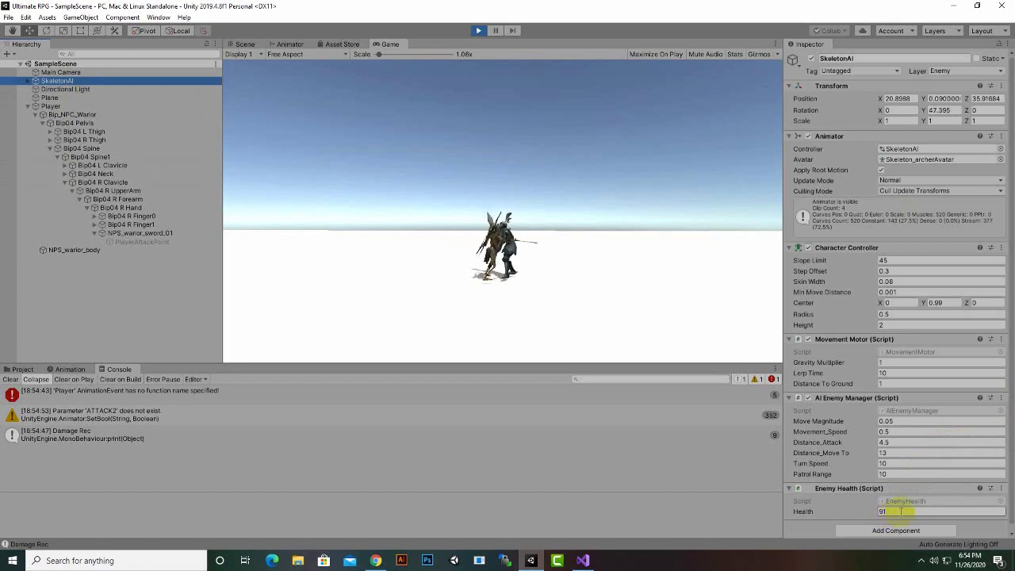
pyautogui.click(587, 336)
pyautogui.click(583, 278)
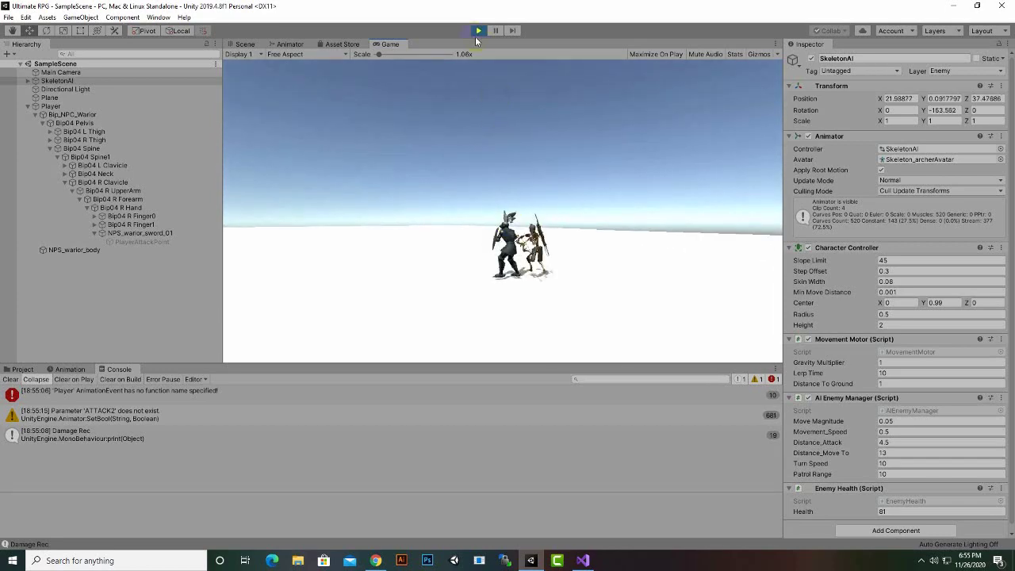
pyautogui.click(477, 32)
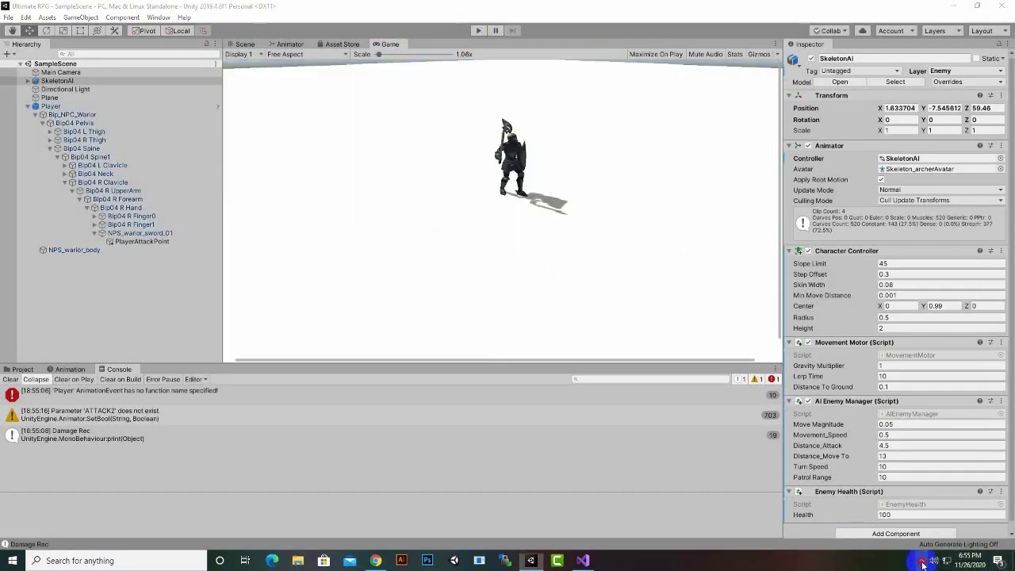